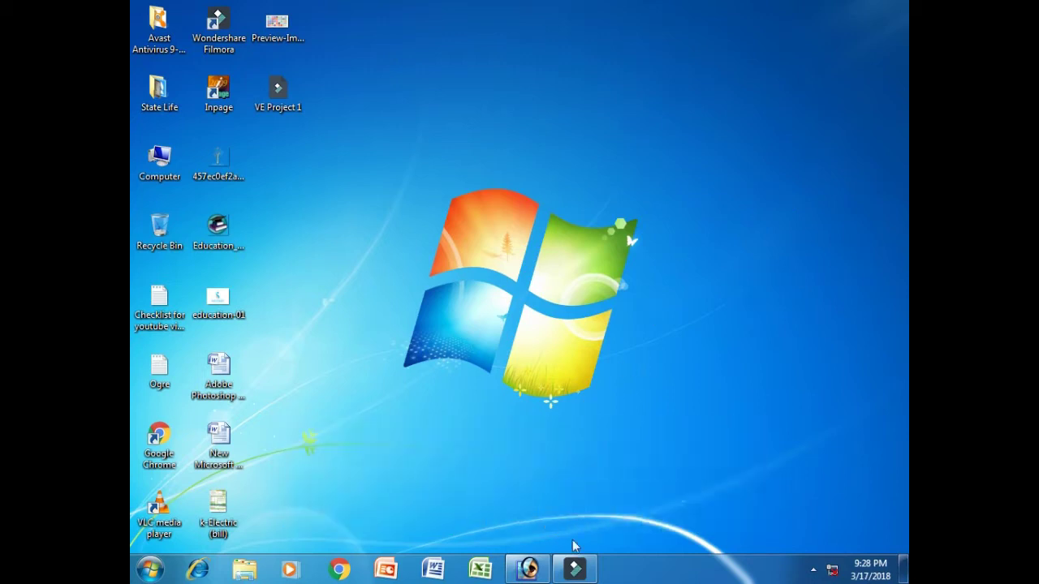
Set up a new A4 document, 210 × 297 mm, at 200 pixels/inch instead of 300
{"action": "left_click", "coordinate": [528, 570]}
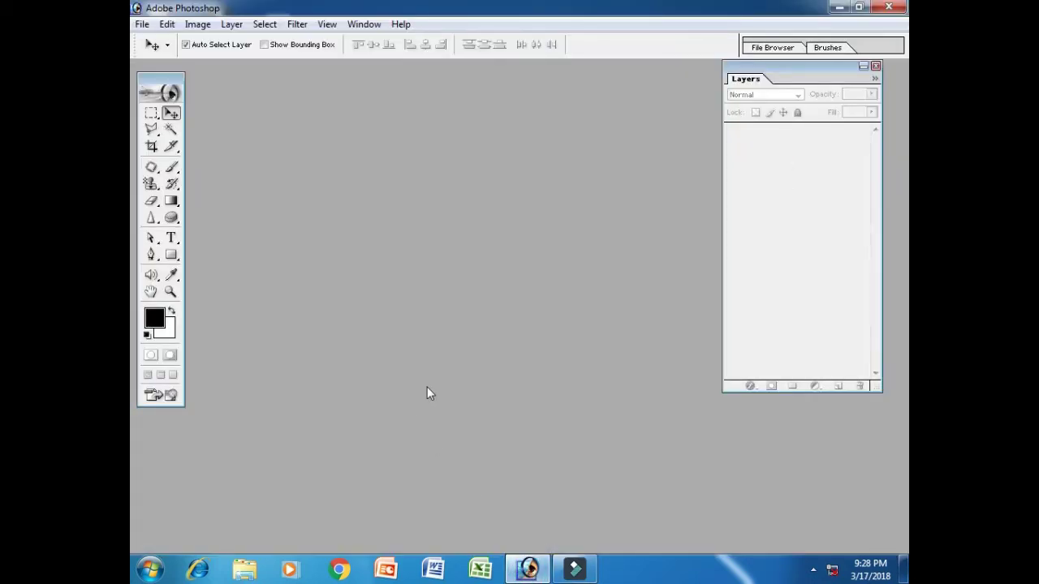
{"action": "left_click_drag", "start_coordinate": [741, 72], "coordinate": [750, 71]}
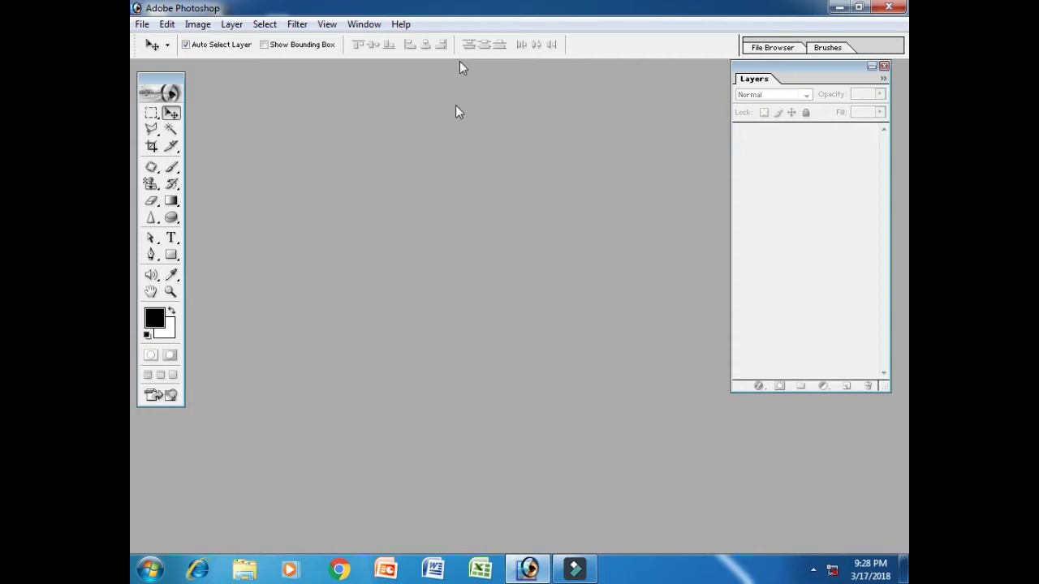
{"action": "left_click", "coordinate": [142, 24]}
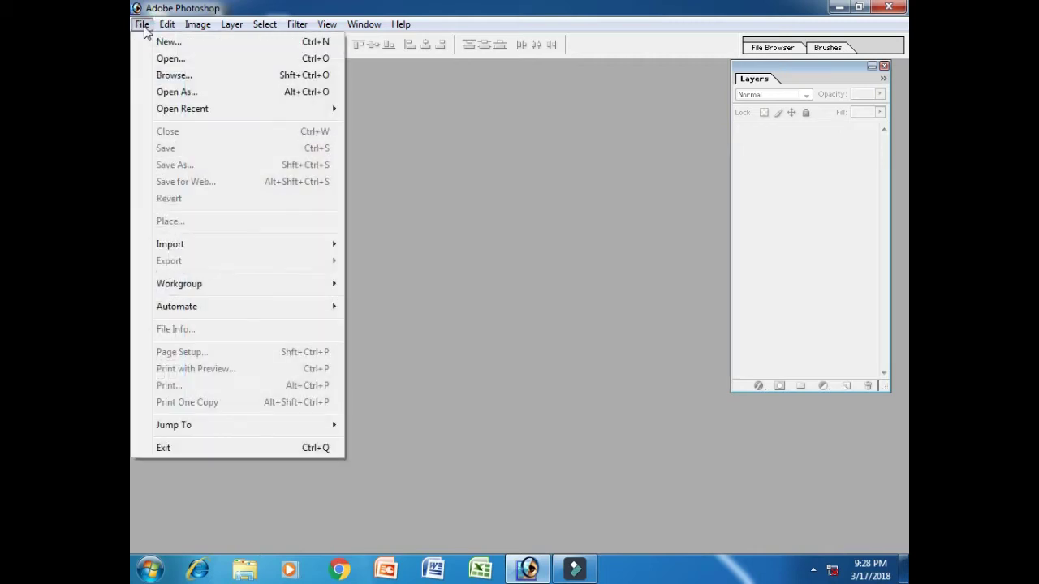
{"action": "left_click", "coordinate": [157, 41]}
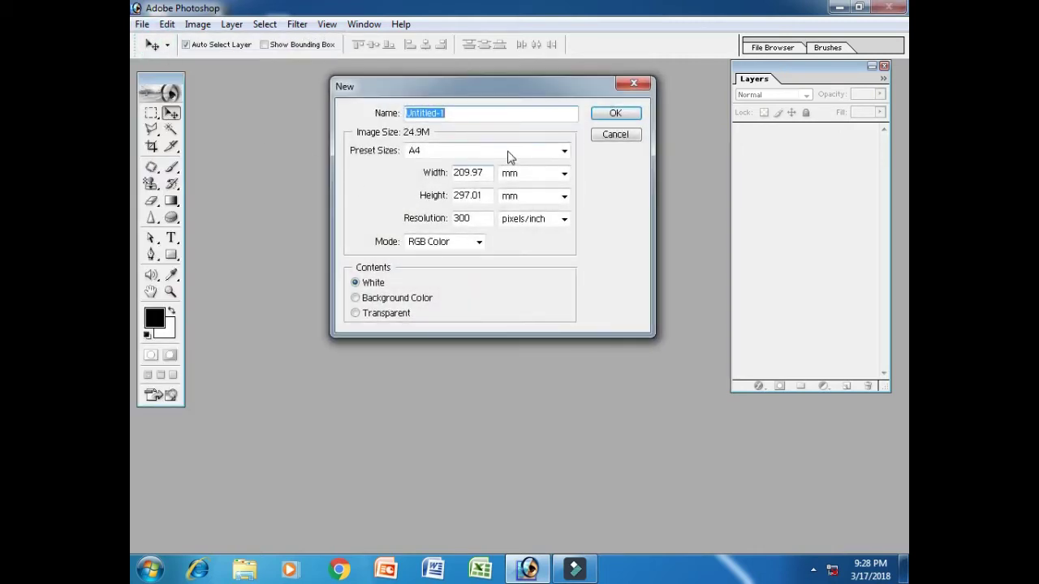
{"action": "left_click", "coordinate": [509, 152]}
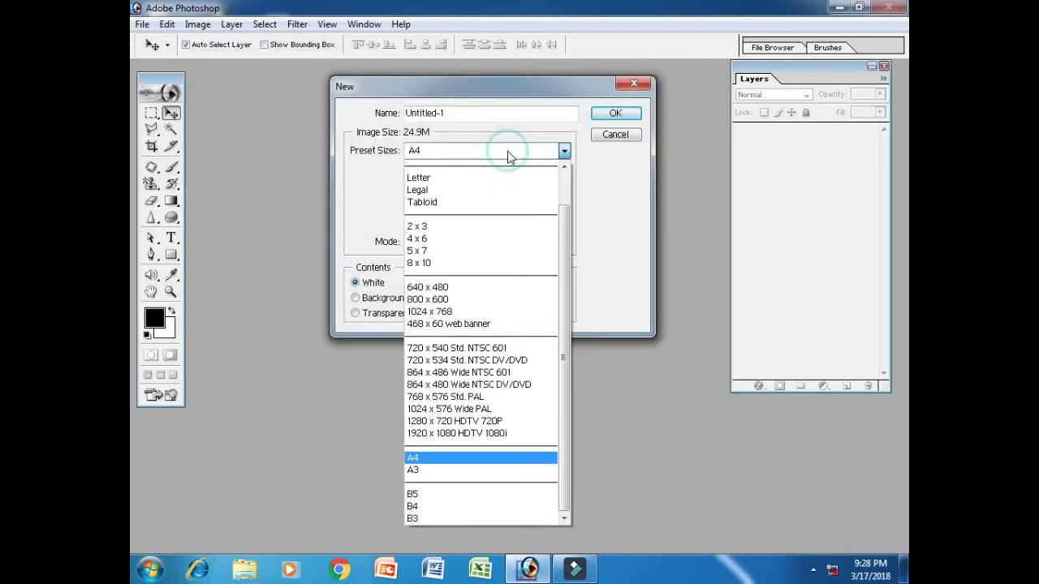
{"action": "left_click", "coordinate": [435, 459]}
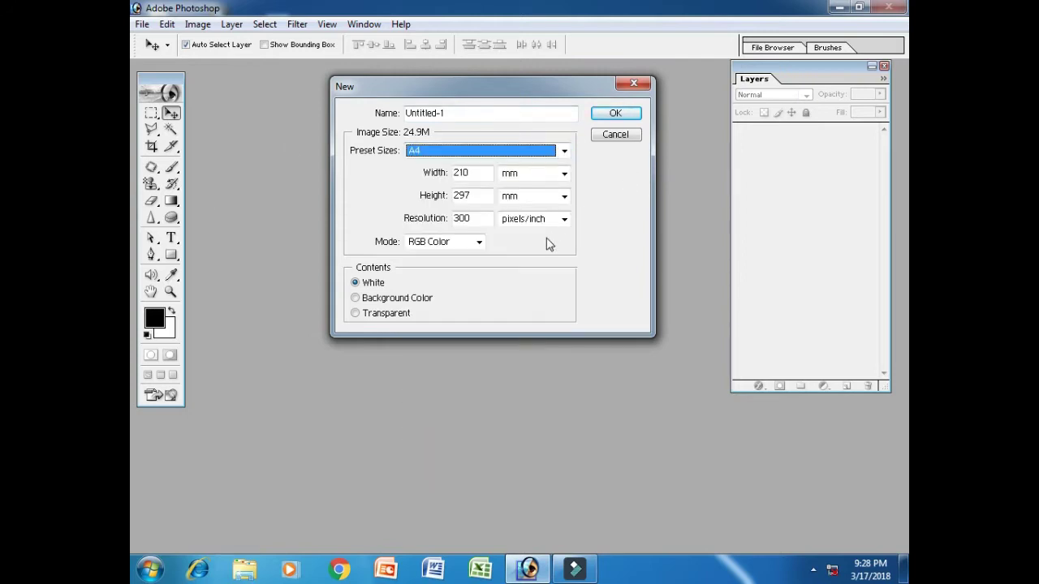
{"action": "left_click_drag", "start_coordinate": [470, 219], "coordinate": [461, 218]}
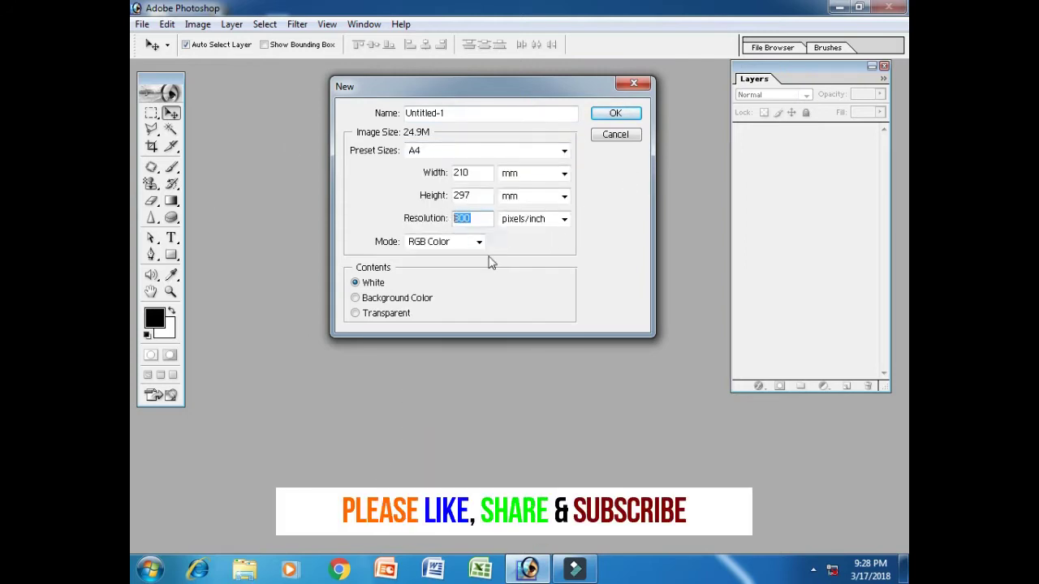
{"action": "type", "text": "200"}
Create the Untitled-1 A4 document and enlarge its window
{"action": "left_click", "coordinate": [617, 113]}
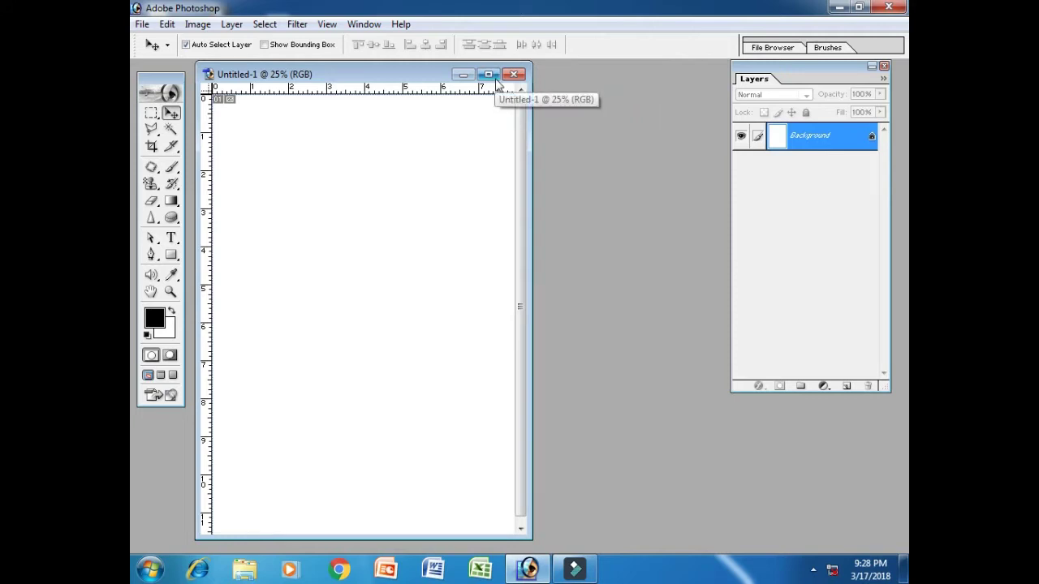
{"action": "left_click_drag", "start_coordinate": [531, 534], "coordinate": [553, 542]}
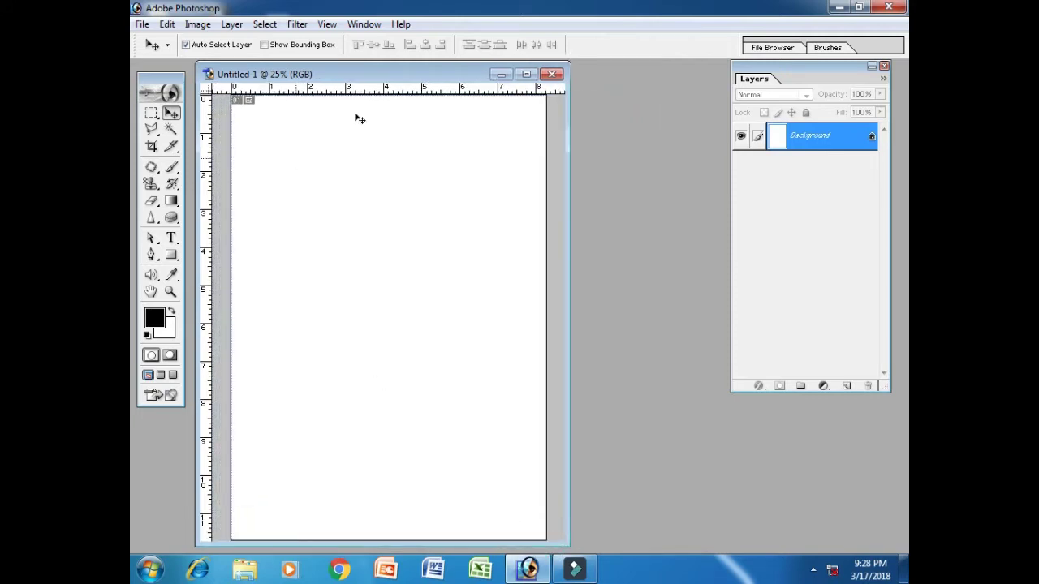
{"action": "left_click_drag", "start_coordinate": [398, 79], "coordinate": [408, 75]}
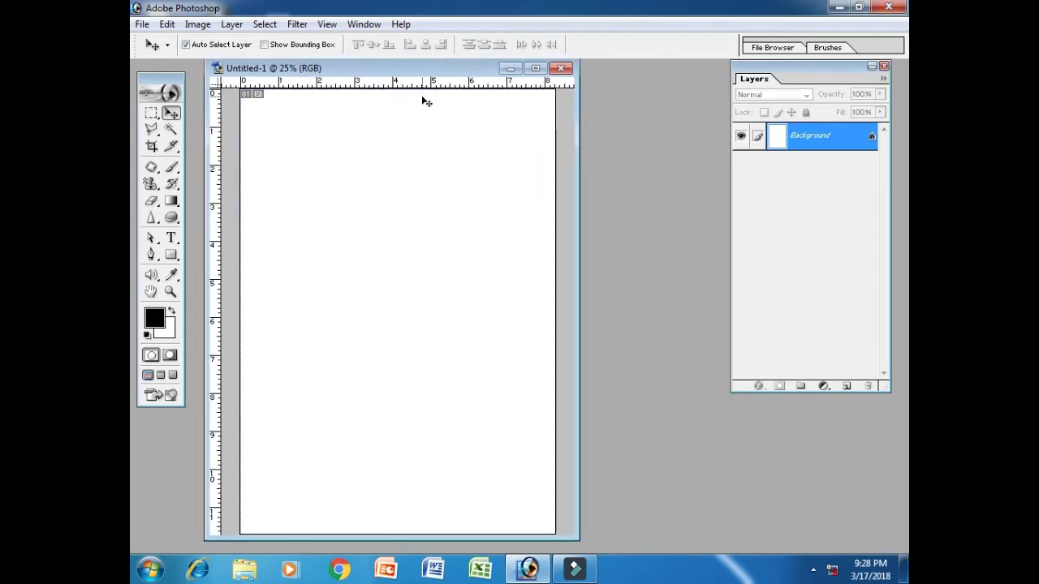
Unlock the Background as Layer 0 and duplicate it as Layer 0 copy
{"action": "double_click", "coordinate": [834, 139]}
{"action": "left_click", "coordinate": [632, 262]}
{"action": "right_click", "coordinate": [797, 142]}
{"action": "left_click", "coordinate": [803, 187]}
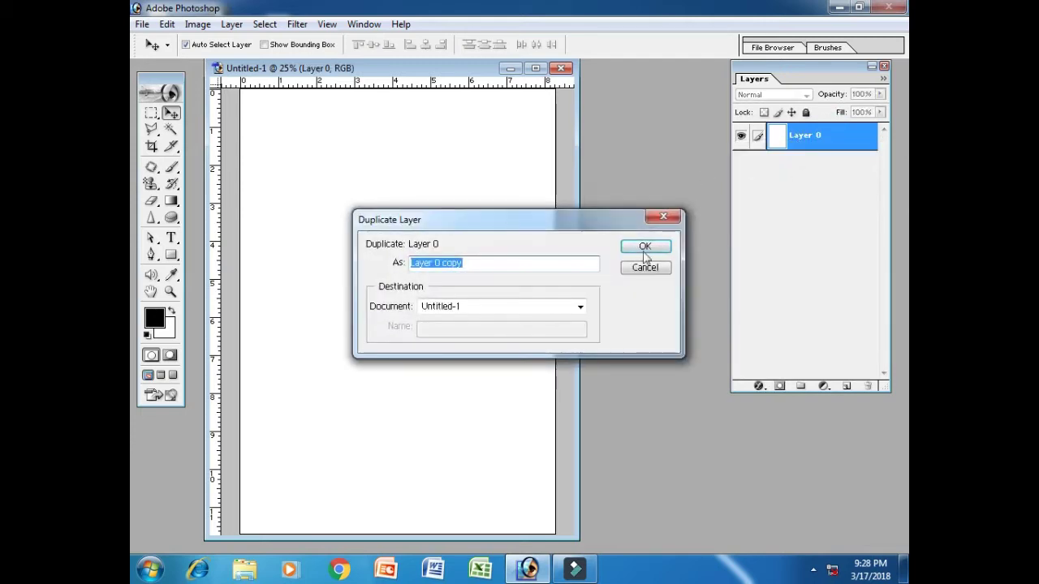
{"action": "left_click", "coordinate": [645, 248]}
Add a Gradient Overlay to Layer 0 copy through its Blending Options
{"action": "right_click", "coordinate": [806, 141]}
{"action": "left_click", "coordinate": [800, 162]}
{"action": "left_click_drag", "start_coordinate": [656, 171], "coordinate": [793, 67]}
{"action": "left_click", "coordinate": [711, 269]}
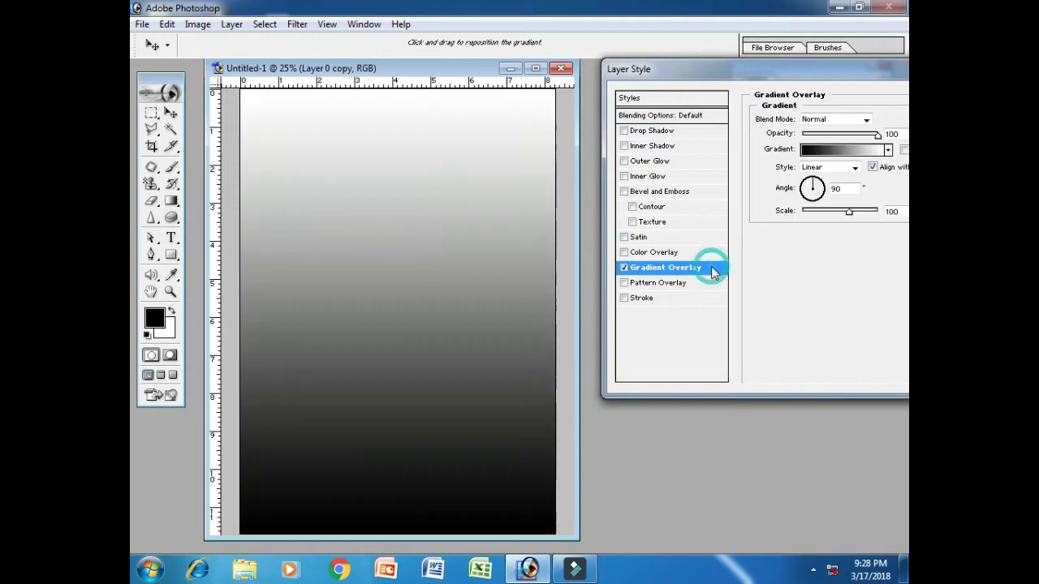
{"action": "left_click_drag", "start_coordinate": [705, 65], "coordinate": [685, 57]}
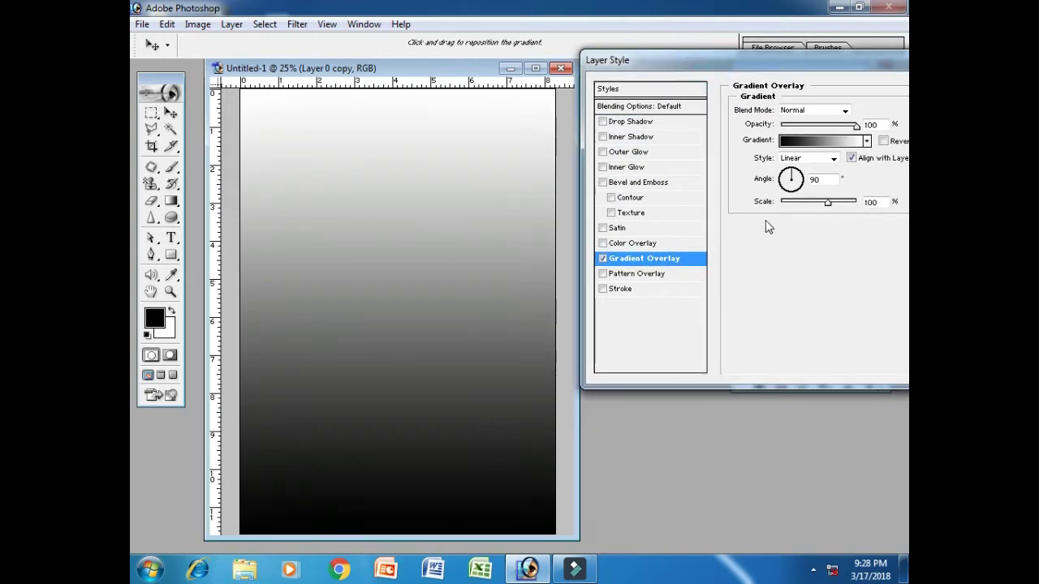
{"action": "left_click", "coordinate": [828, 143]}
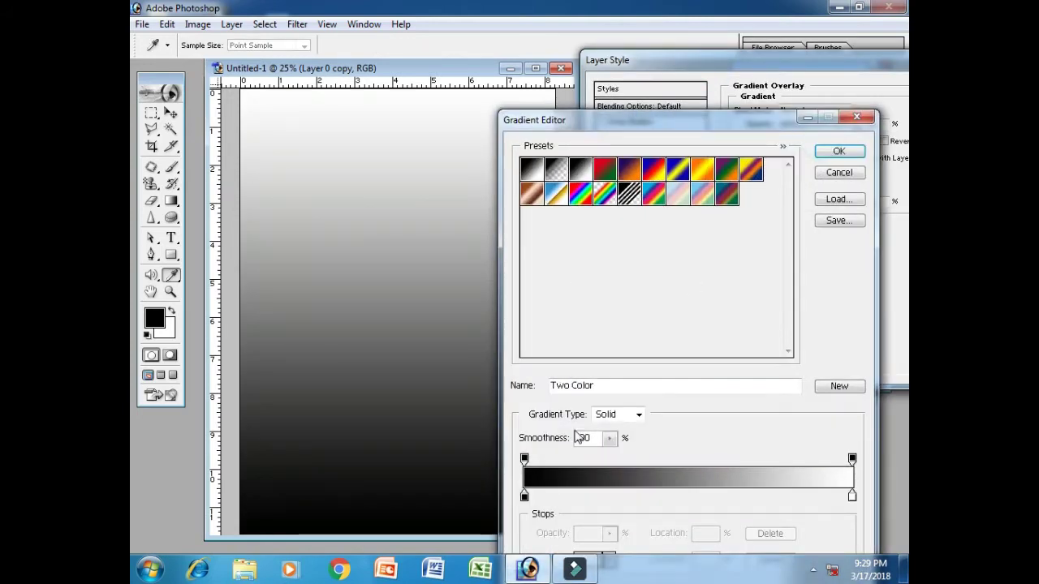
Change the gradient's black stop to vivid blue 00A6FC and apply the overlay
{"action": "left_click", "coordinate": [524, 496]}
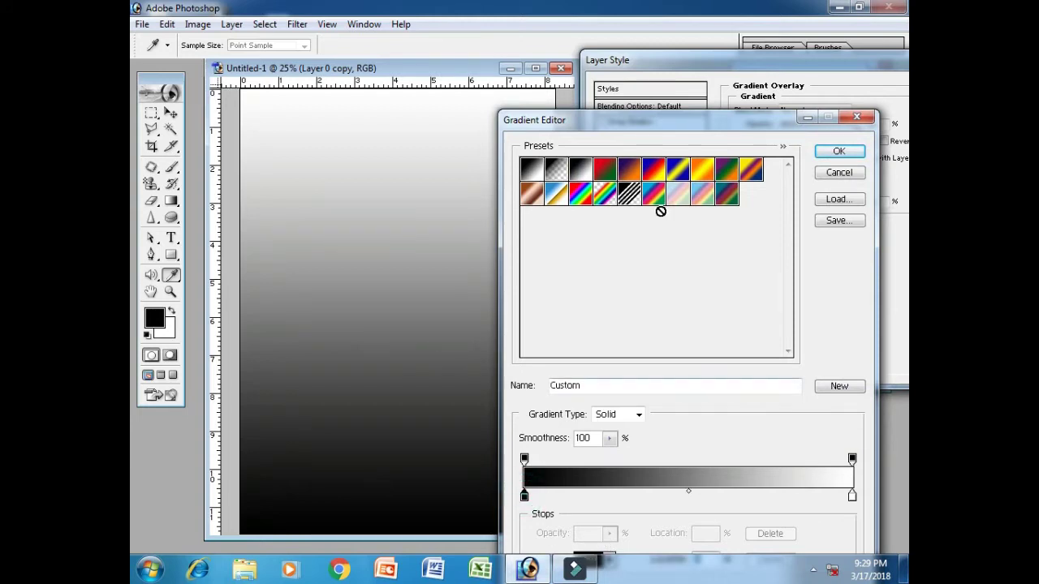
{"action": "left_click_drag", "start_coordinate": [614, 118], "coordinate": [664, 33]}
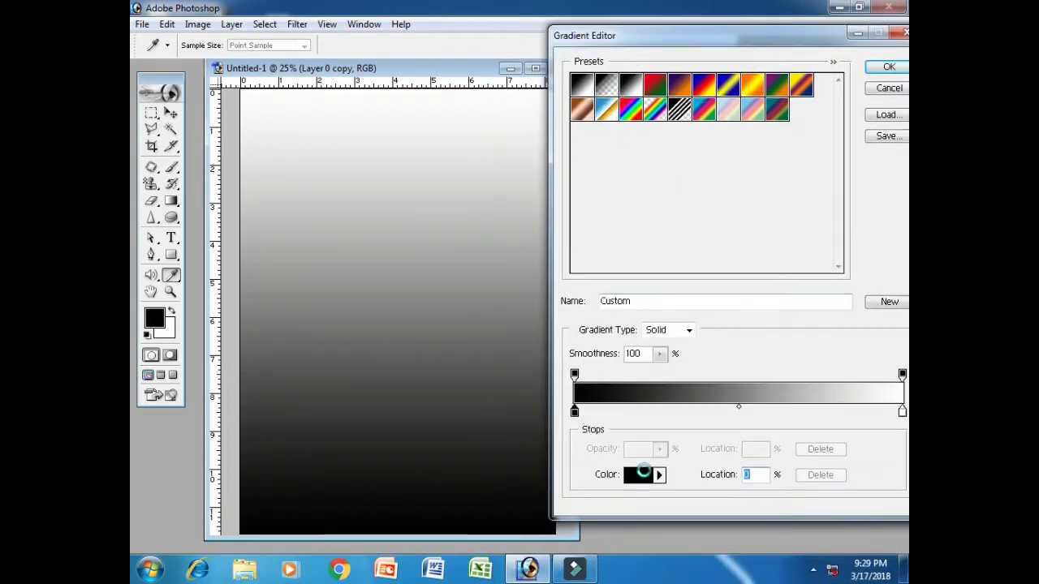
{"action": "left_click", "coordinate": [639, 475]}
{"action": "left_click", "coordinate": [692, 331]}
{"action": "left_click", "coordinate": [672, 266]}
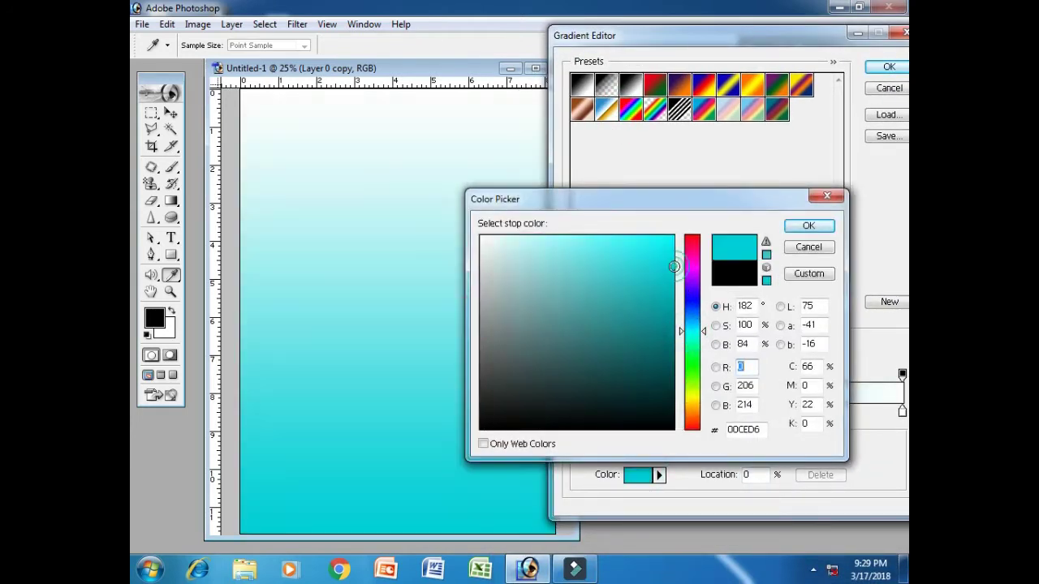
{"action": "mouse_move", "coordinate": [689, 330]}
{"action": "left_mouse_down"}
{"action": "mouse_move", "coordinate": [688, 316]}
{"action": "mouse_move", "coordinate": [693, 323]}
{"action": "left_mouse_up"}
{"action": "left_click", "coordinate": [649, 241]}
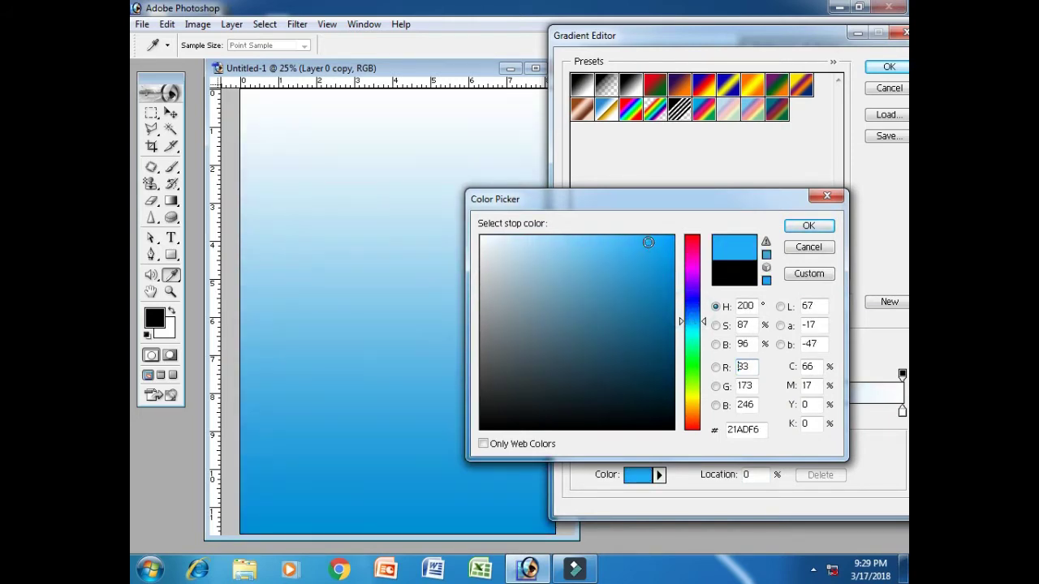
{"action": "left_click", "coordinate": [666, 241]}
{"action": "left_click", "coordinate": [672, 237]}
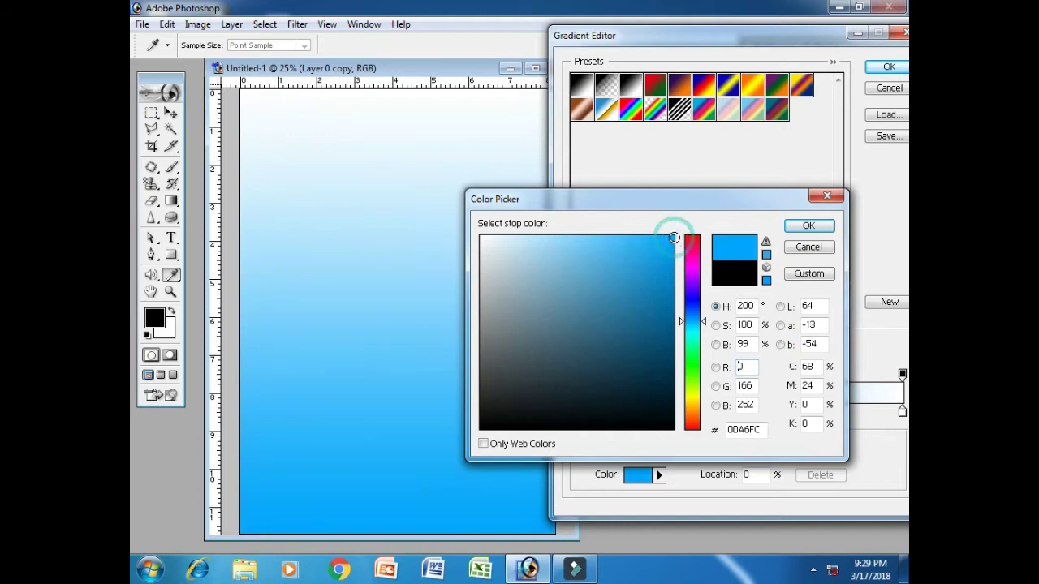
{"action": "left_click", "coordinate": [797, 231]}
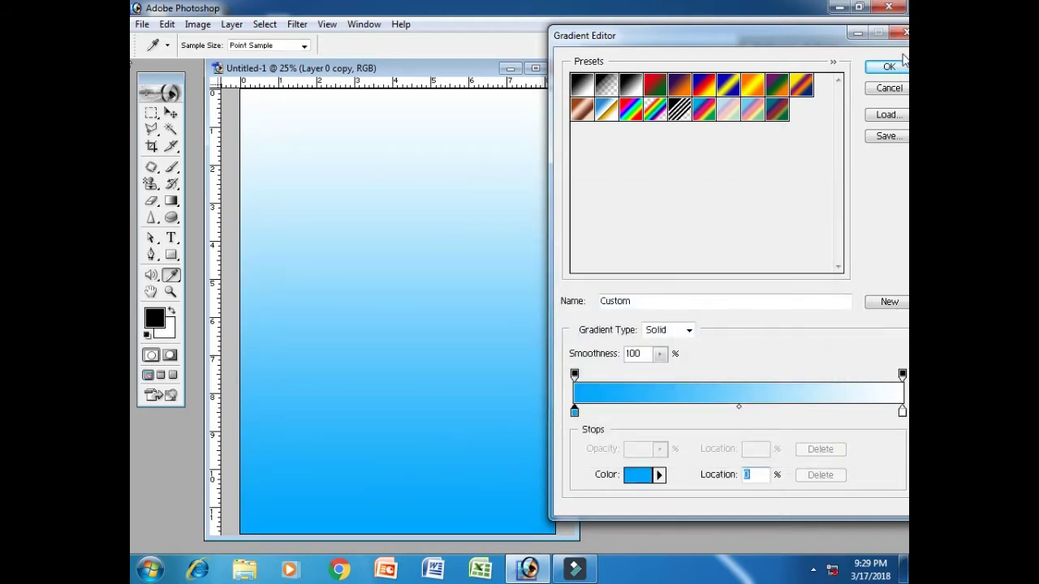
{"action": "key", "text": "Return"}
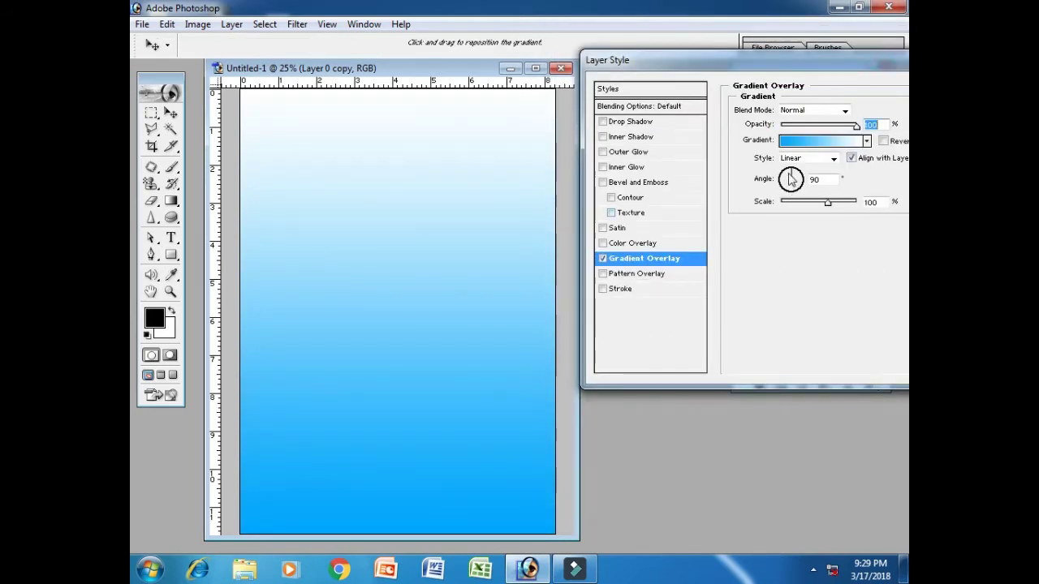
{"action": "left_click_drag", "start_coordinate": [759, 75], "coordinate": [690, 72]}
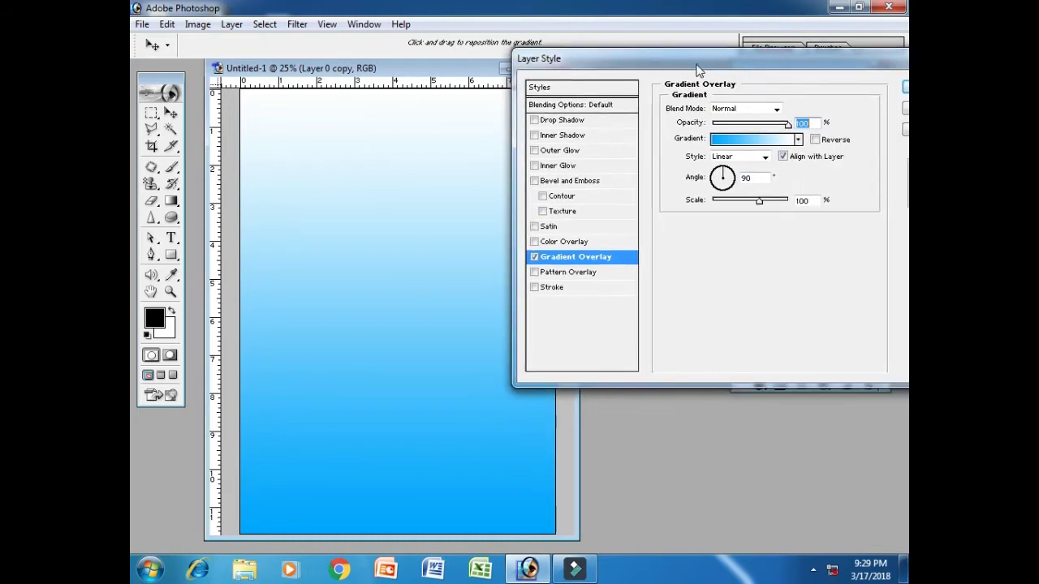
{"action": "left_click", "coordinate": [903, 91]}
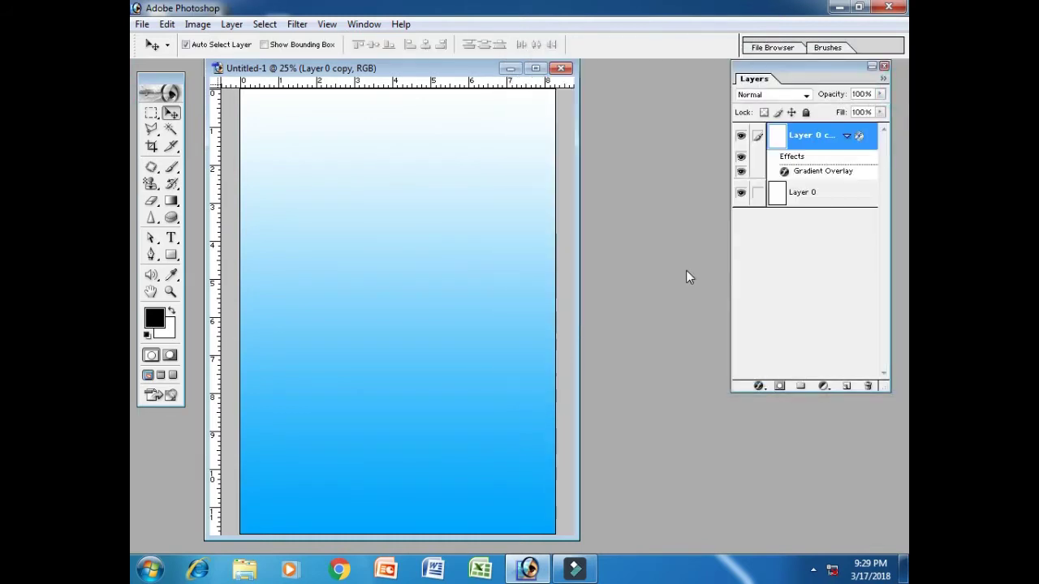
Open the pencil-tree PNG image from the Desktop
{"action": "left_click", "coordinate": [846, 137]}
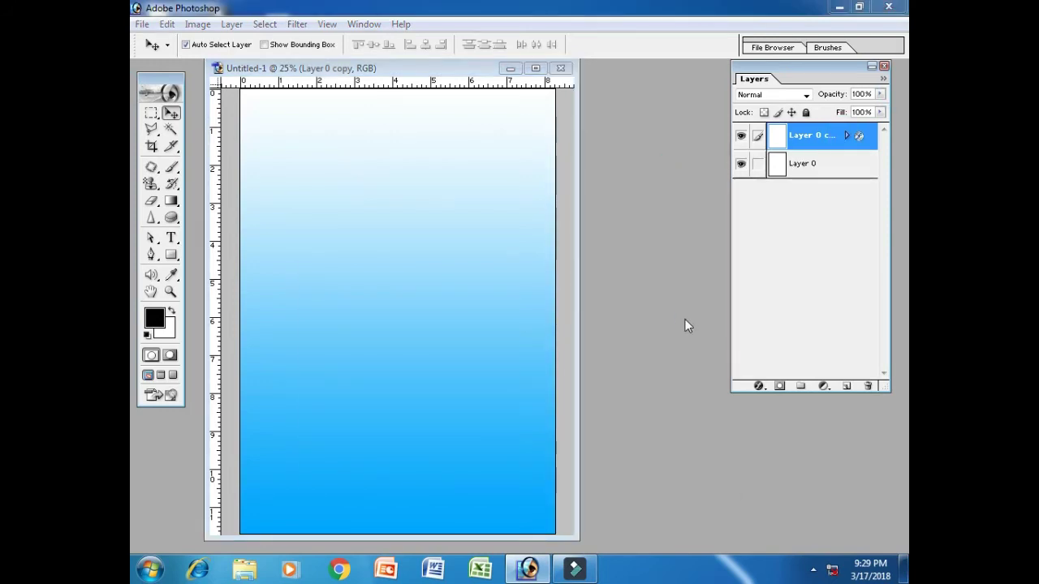
{"action": "key", "text": "ctrl+o"}
{"action": "left_click", "coordinate": [340, 162]}
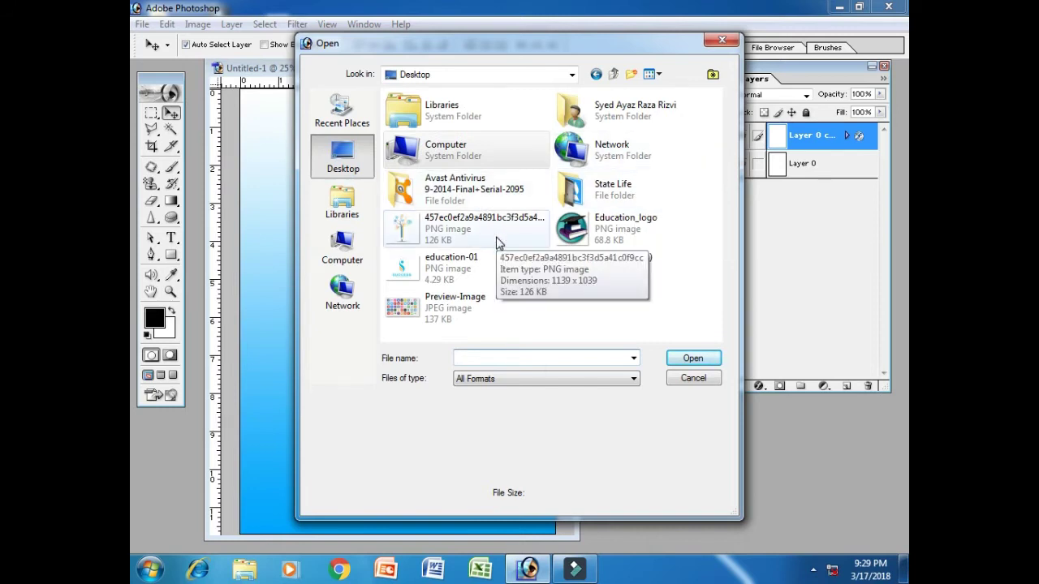
{"action": "left_click", "coordinate": [470, 229]}
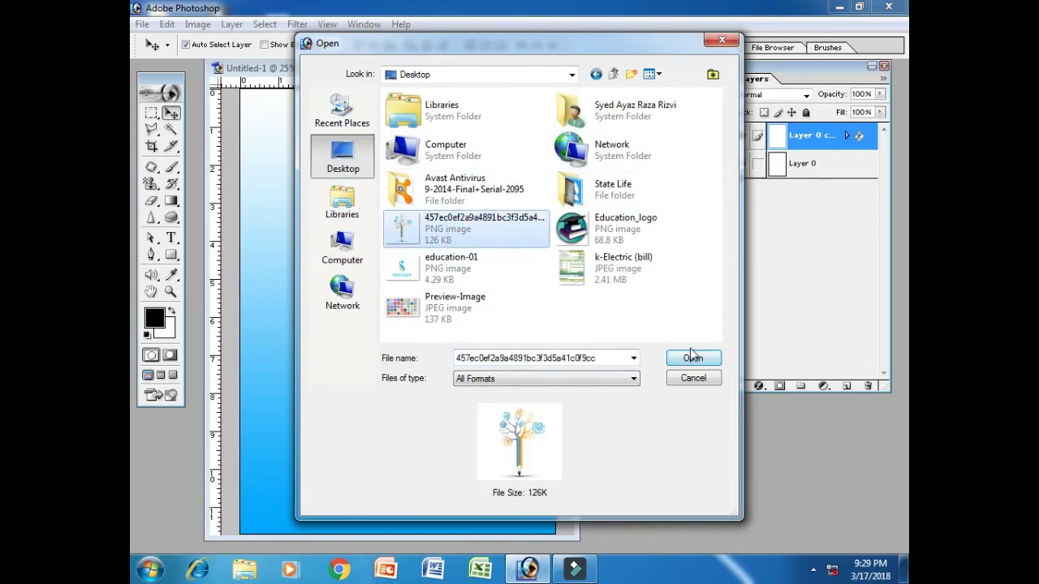
{"action": "left_click", "coordinate": [694, 358]}
Copy the pencil tree into the flyer as Layer 1, close the PNG, and move the tree up
{"action": "left_click_drag", "start_coordinate": [344, 84], "coordinate": [611, 83]}
{"action": "mouse_move", "coordinate": [702, 340]}
{"action": "left_mouse_down"}
{"action": "mouse_move", "coordinate": [418, 238]}
{"action": "mouse_move", "coordinate": [430, 224]}
{"action": "left_mouse_up"}
{"action": "left_click", "coordinate": [632, 78]}
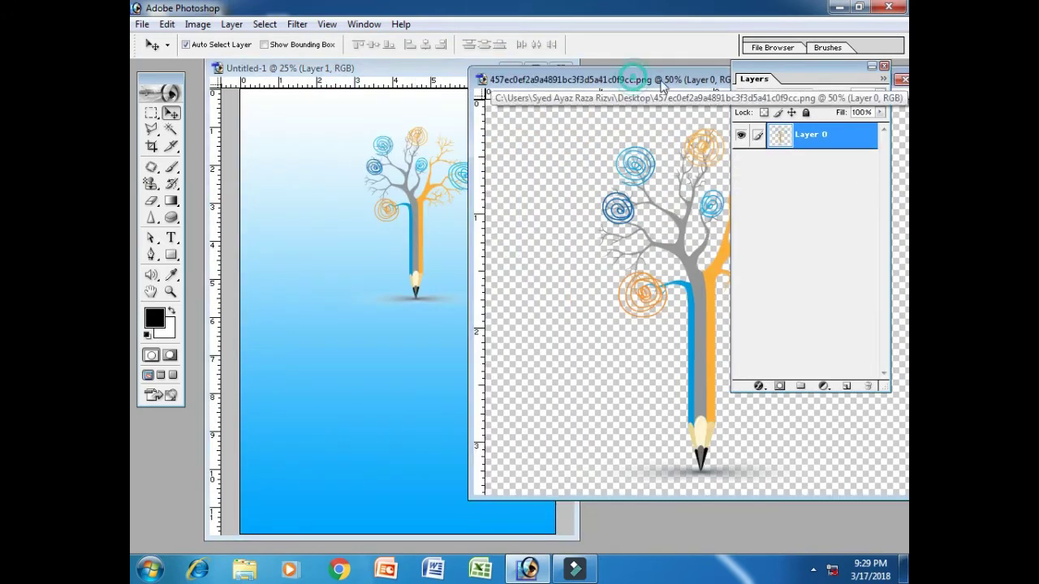
{"action": "left_click_drag", "start_coordinate": [661, 81], "coordinate": [430, 98]}
{"action": "left_click", "coordinate": [677, 97]}
{"action": "left_click_drag", "start_coordinate": [421, 265], "coordinate": [394, 229]}
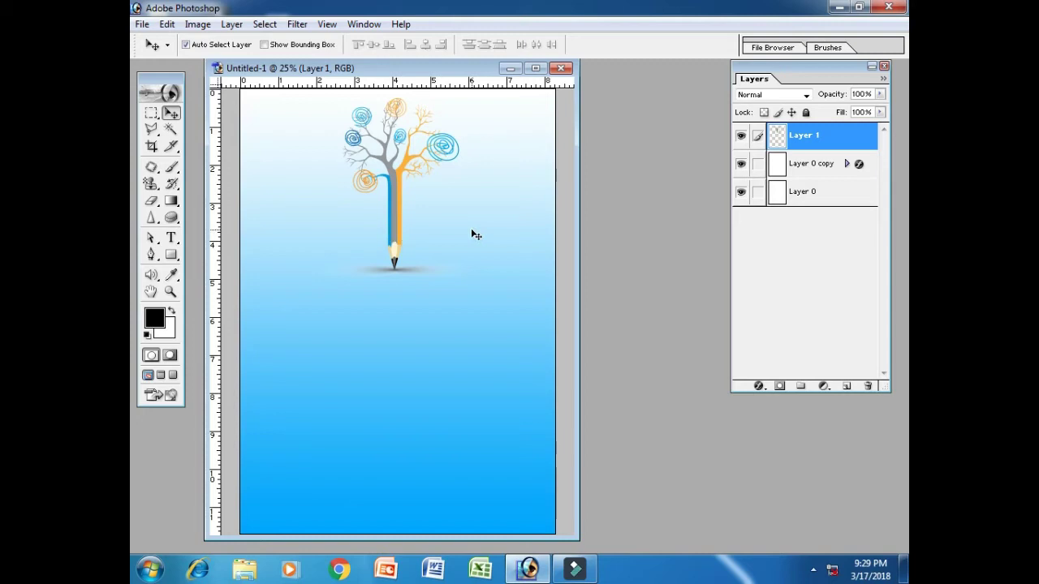
Centre the pencil tree horizontally on the page
{"action": "key", "text": "ctrl+a"}
{"action": "left_click", "coordinate": [425, 44]}
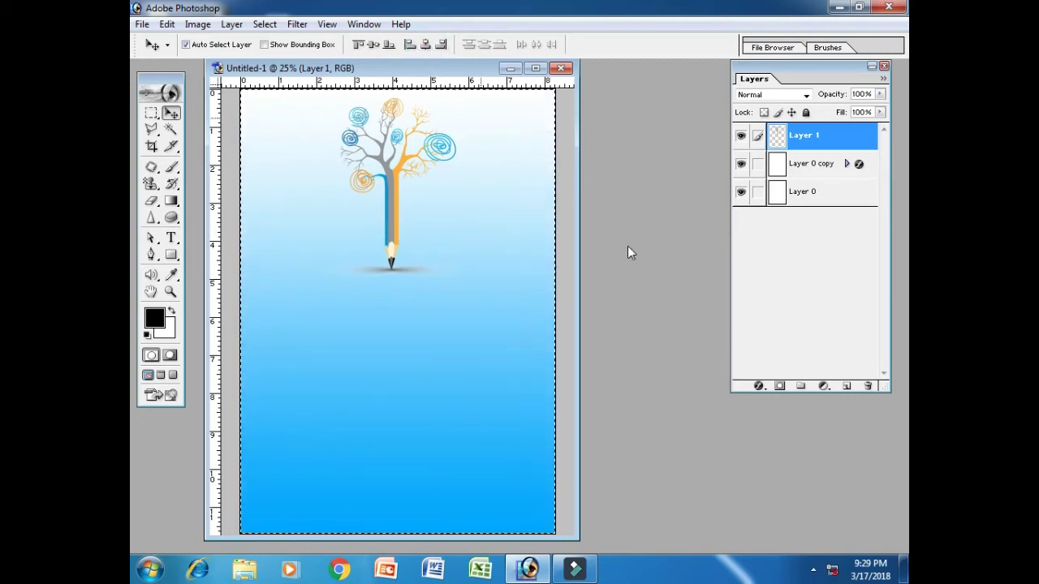
{"action": "key", "text": "ctrl+d"}
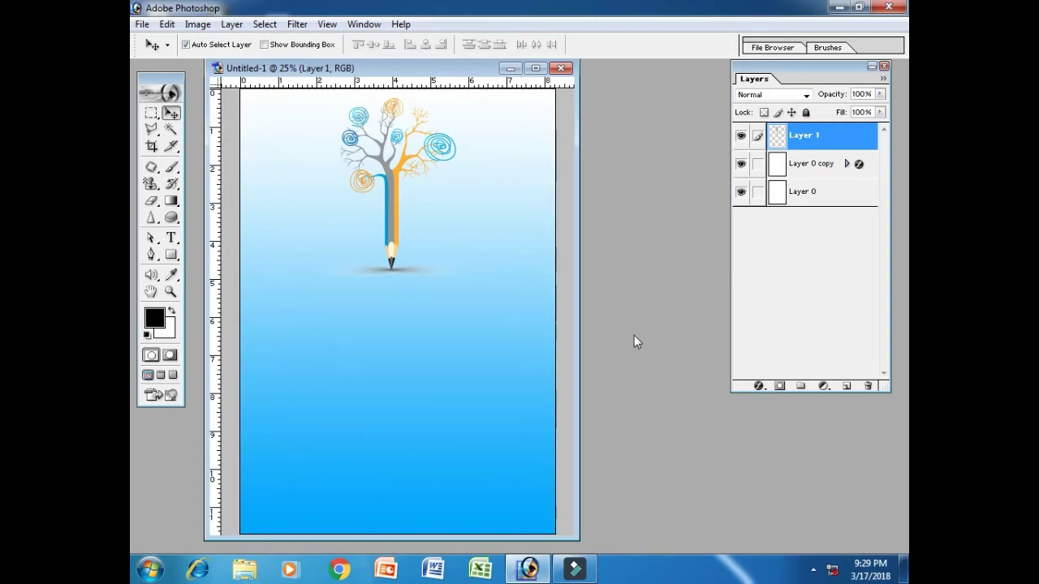
Add an 18 pt two-line title 'EXPERTS INN' / 'INTITUTE' beneath the tree
{"action": "left_click", "coordinate": [171, 239]}
{"action": "left_click", "coordinate": [268, 309]}
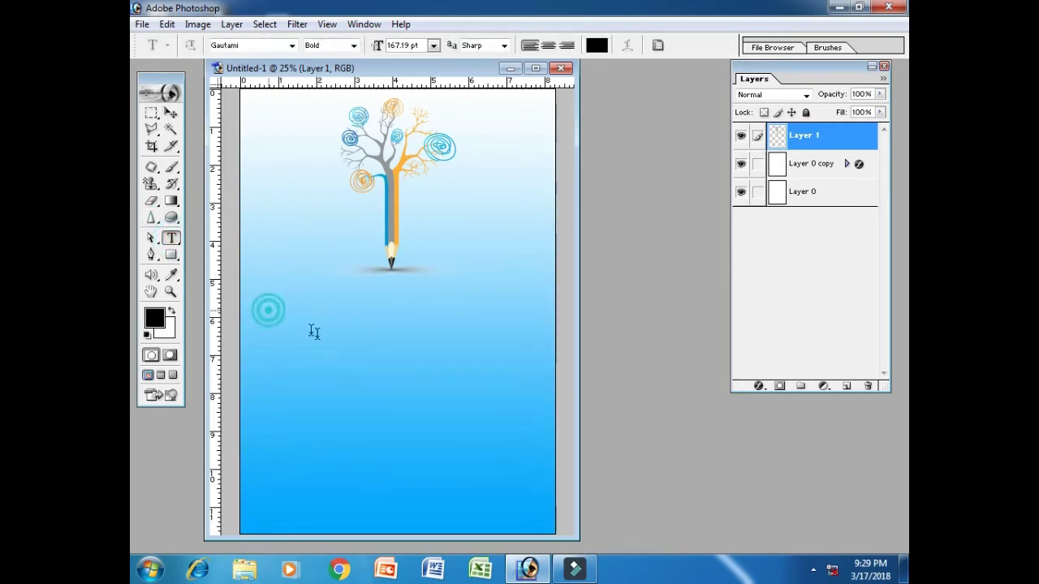
{"action": "left_click", "coordinate": [434, 46]}
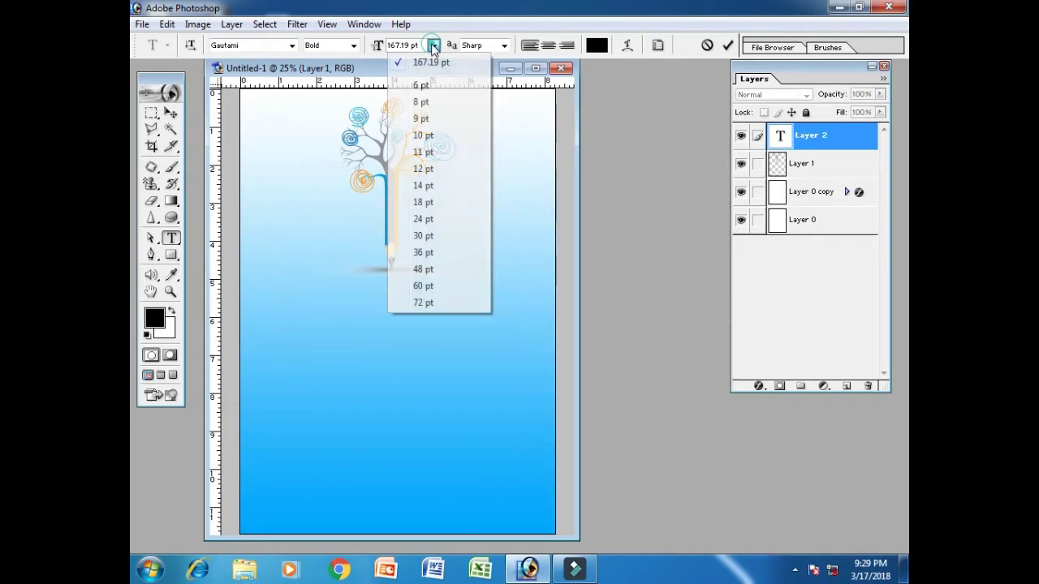
{"action": "left_click", "coordinate": [429, 203]}
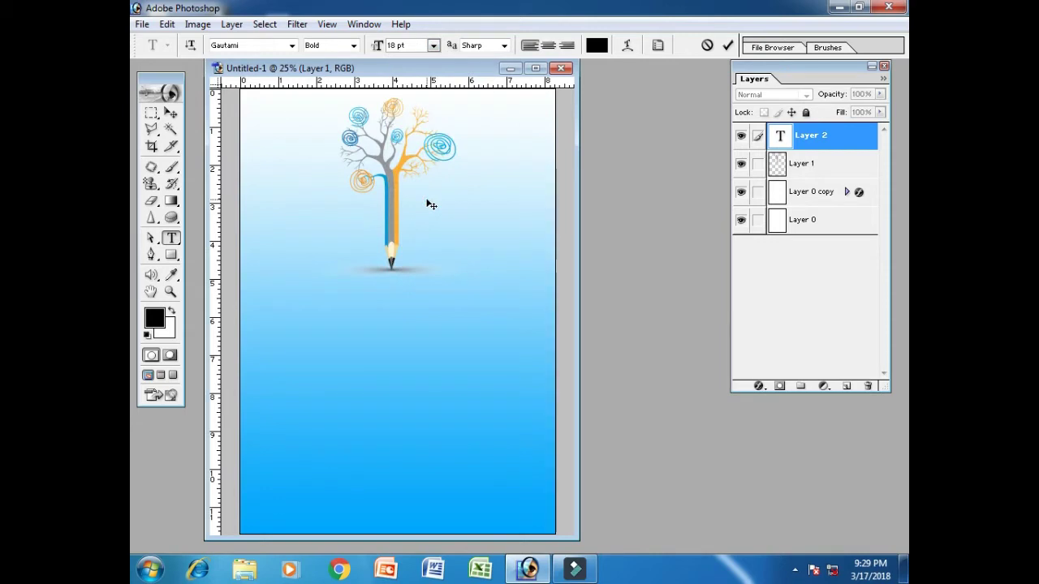
{"action": "type", "text": "XPERTS INN"}
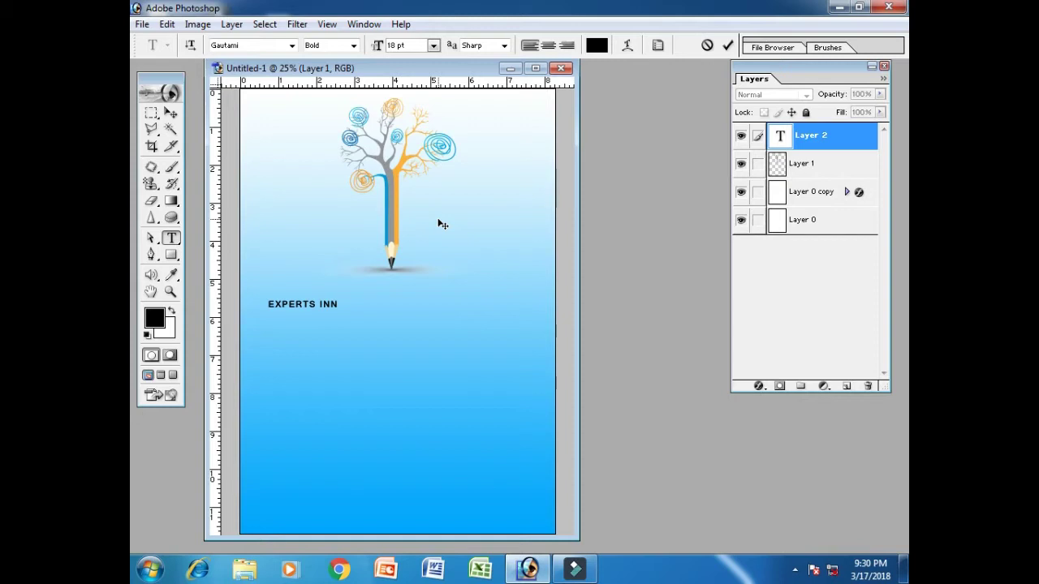
{"action": "type", "text": "INTITUTE"}
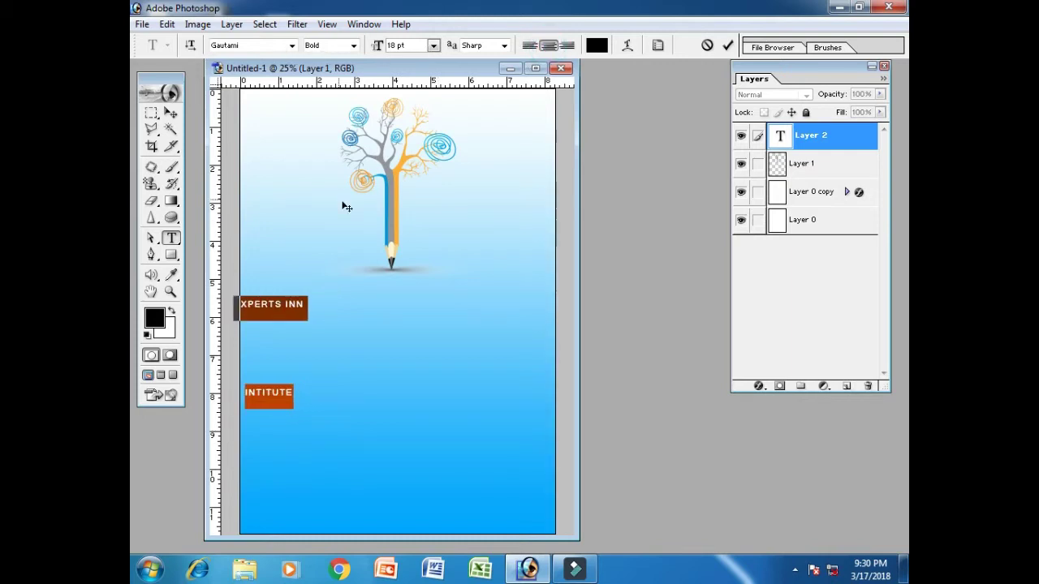
{"action": "left_click", "coordinate": [171, 114]}
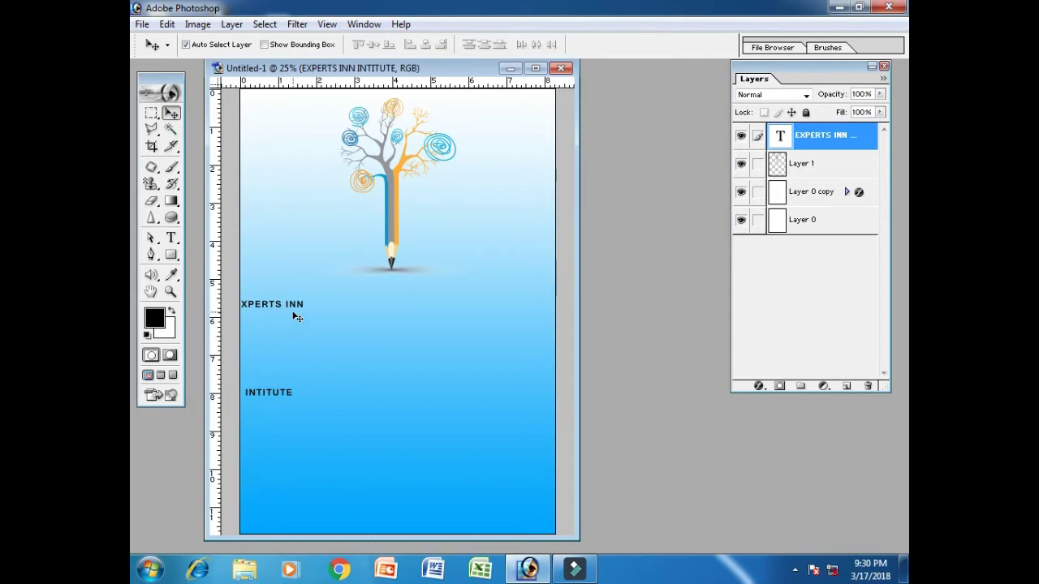
Move the title to the horizontal centre of the page
{"action": "key", "text": "ctrl+t"}
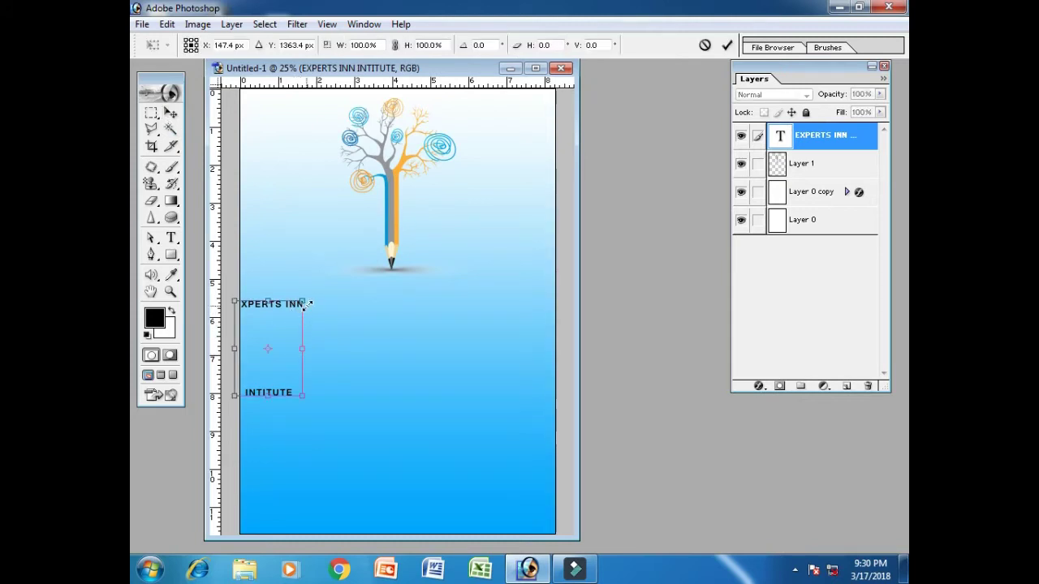
{"action": "key", "text": "Return"}
{"action": "left_click_drag", "start_coordinate": [298, 307], "coordinate": [428, 304]}
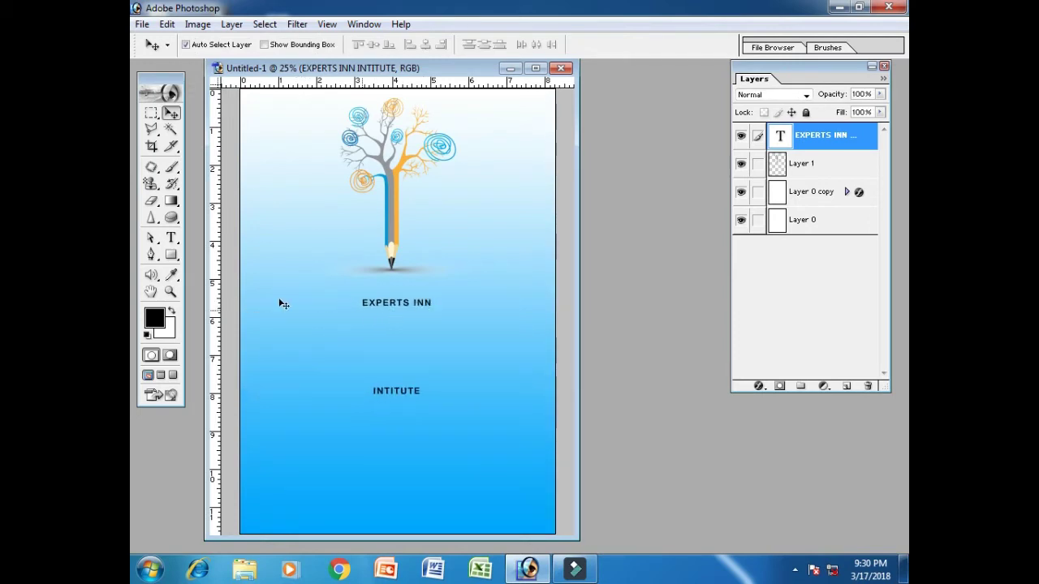
Set the title's leading to 30 pt in the Character panel
{"action": "left_click", "coordinate": [171, 237]}
{"action": "left_click", "coordinate": [368, 305]}
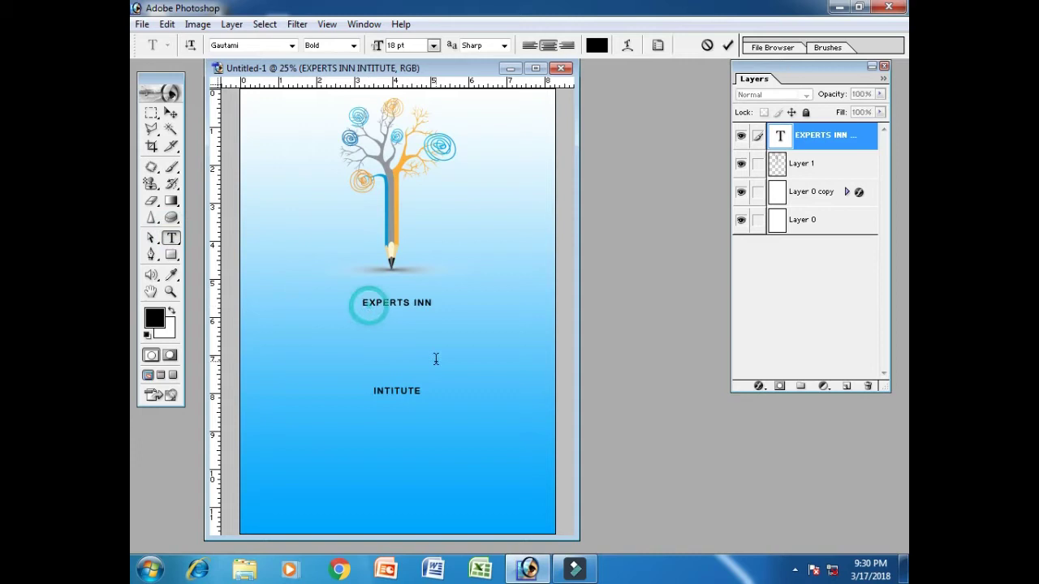
{"action": "key", "text": "ctrl+a"}
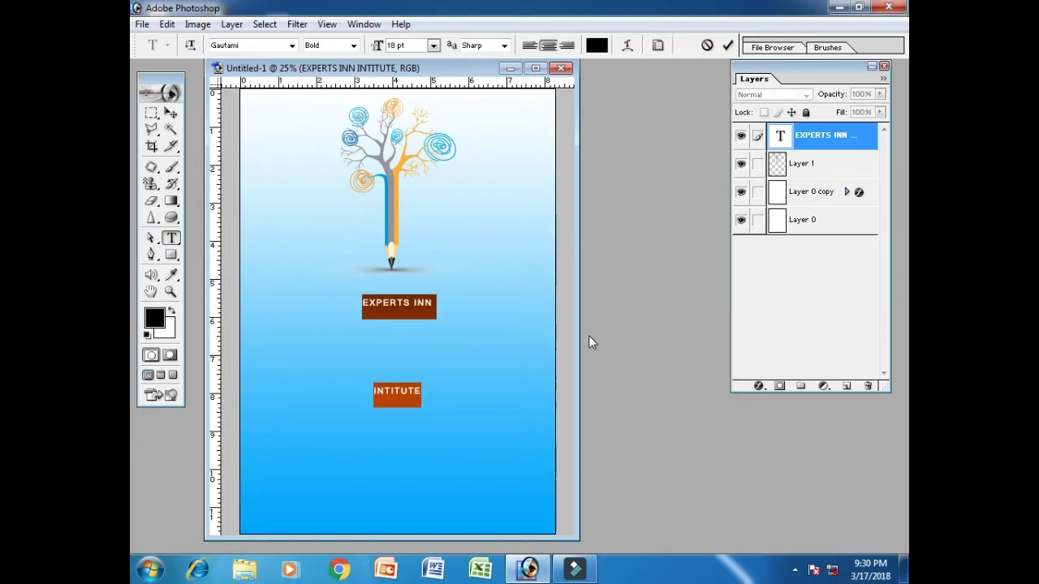
{"action": "key", "text": "ctrl+t"}
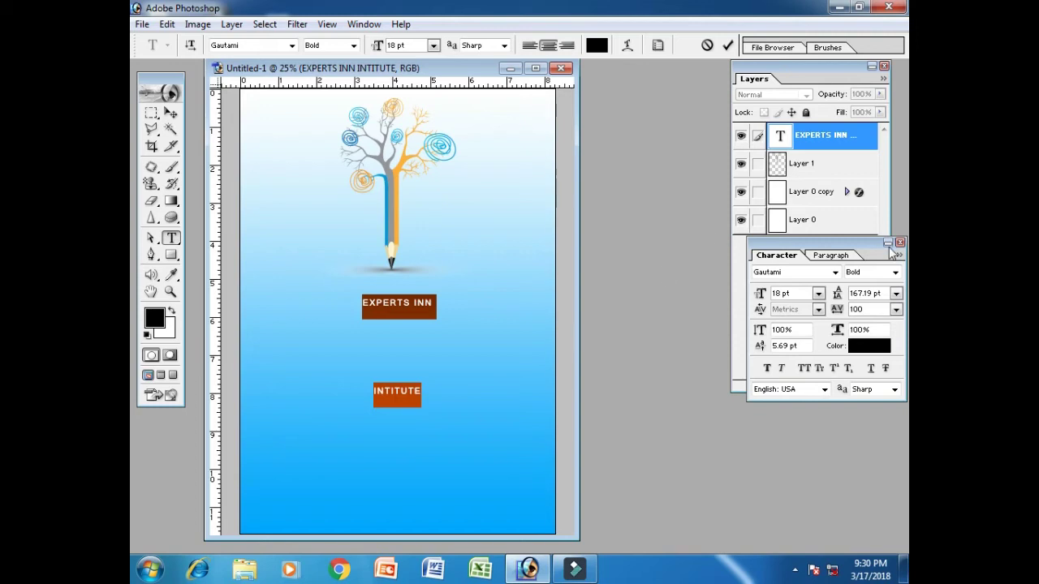
{"action": "left_click_drag", "start_coordinate": [841, 248], "coordinate": [708, 181]}
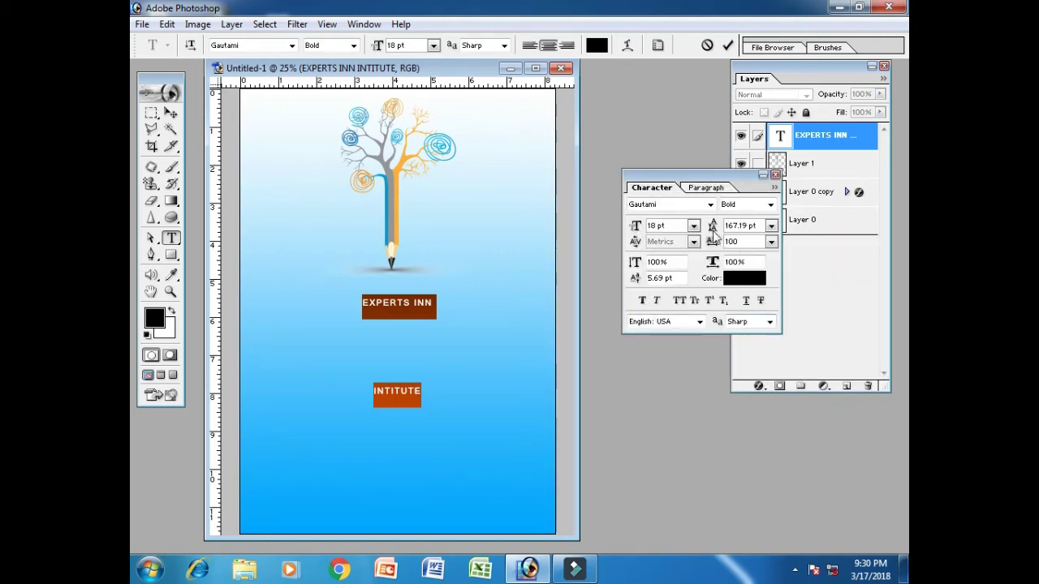
{"action": "left_click", "coordinate": [740, 226]}
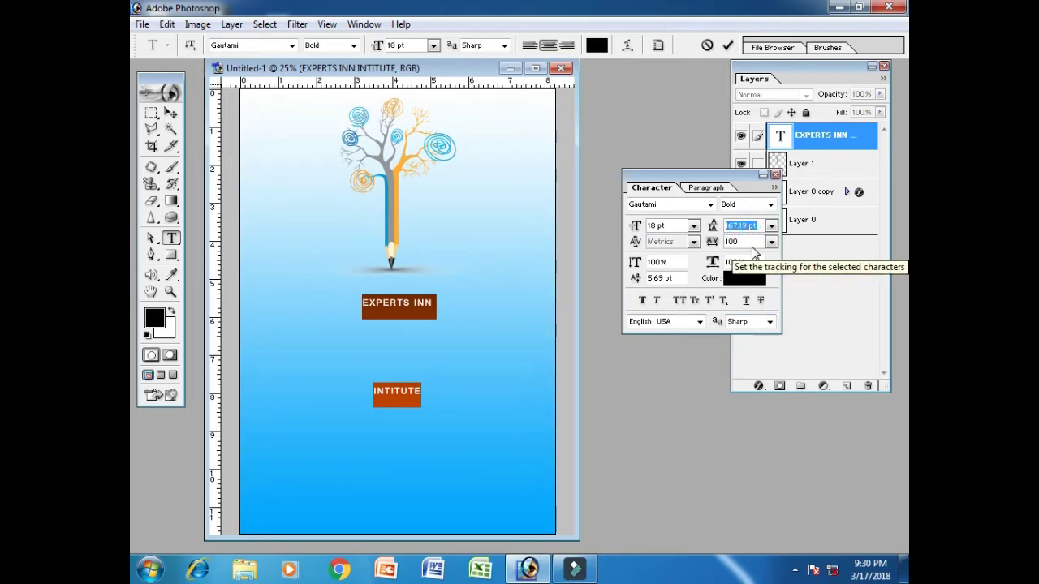
{"action": "type", "text": "100"}
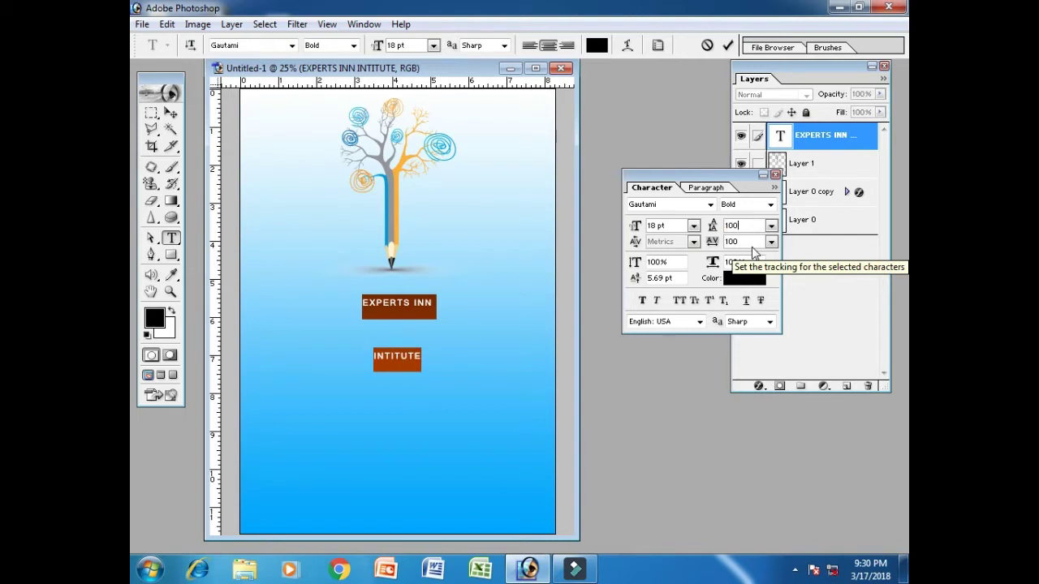
{"action": "key", "text": "BackSpace"}
{"action": "key", "text": "BackSpace"}
{"action": "key", "text": "BackSpace"}
{"action": "type", "text": "50"}
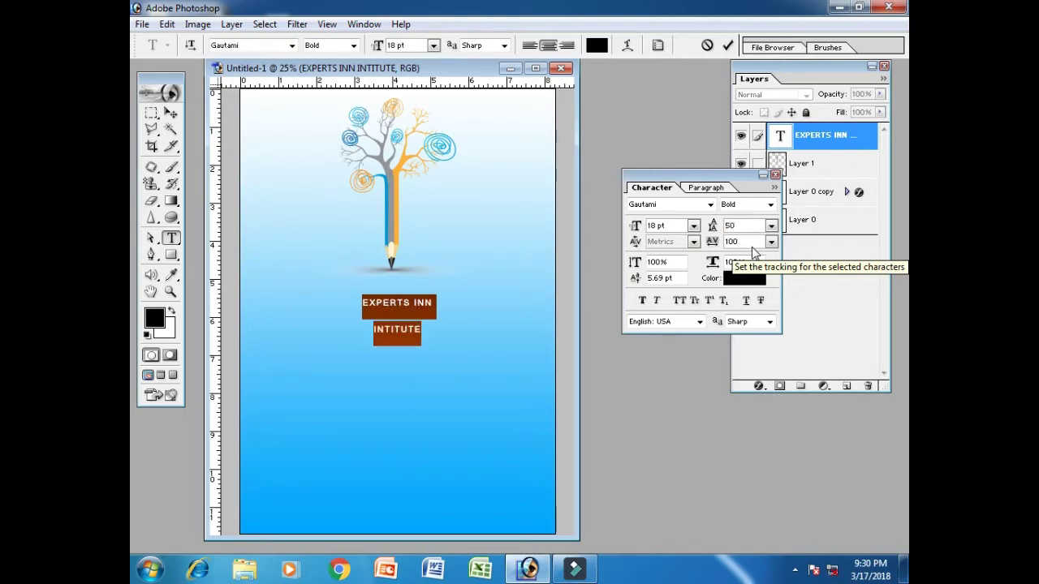
{"action": "key", "text": "BackSpace"}
{"action": "key", "text": "BackSpace"}
{"action": "type", "text": "30"}
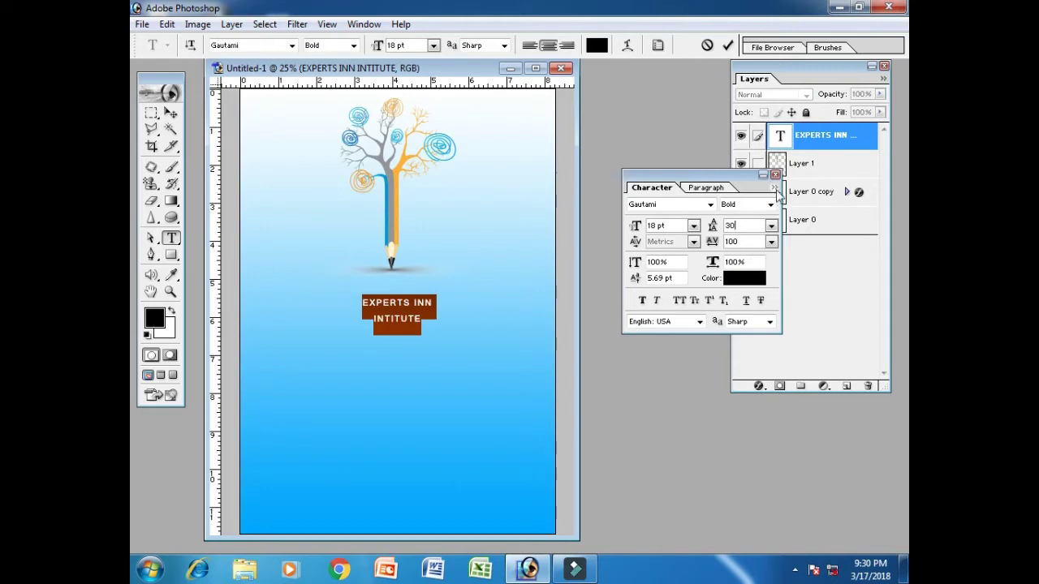
{"action": "left_click", "coordinate": [775, 174]}
{"action": "left_click", "coordinate": [171, 113]}
Scale the title up to about 55.74 pt so it spans most of the page width
{"action": "key", "text": "ctrl+t"}
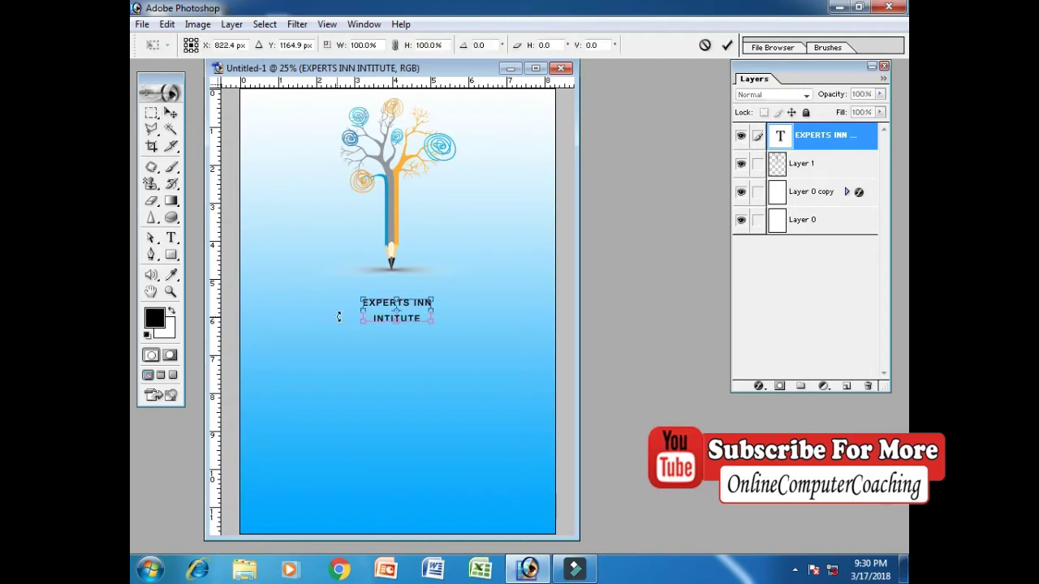
{"action": "left_click_drag", "start_coordinate": [432, 322], "coordinate": [536, 365]}
{"action": "left_click_drag", "start_coordinate": [363, 297], "coordinate": [308, 285]}
{"action": "key", "text": "Return"}
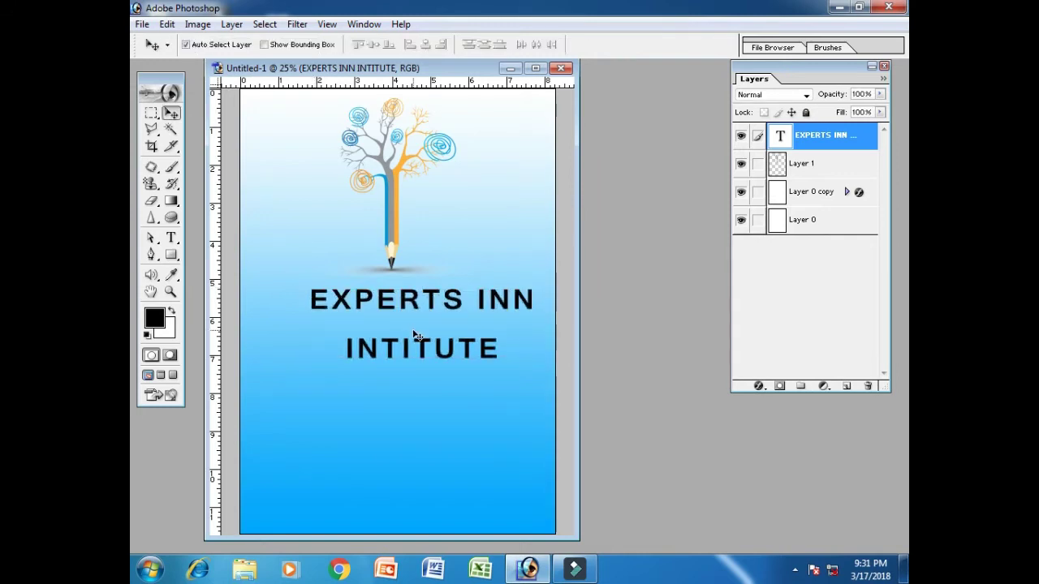
Re-centre the enlarged title horizontally and begin editing its text
{"action": "key", "text": "ctrl+a"}
{"action": "left_click", "coordinate": [430, 49]}
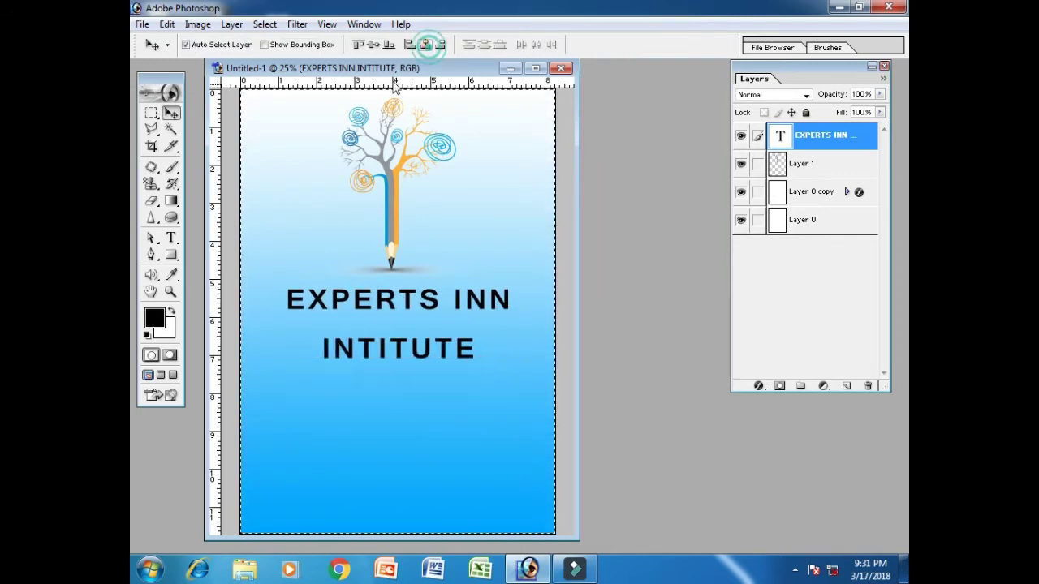
{"action": "key", "text": "ctrl+d"}
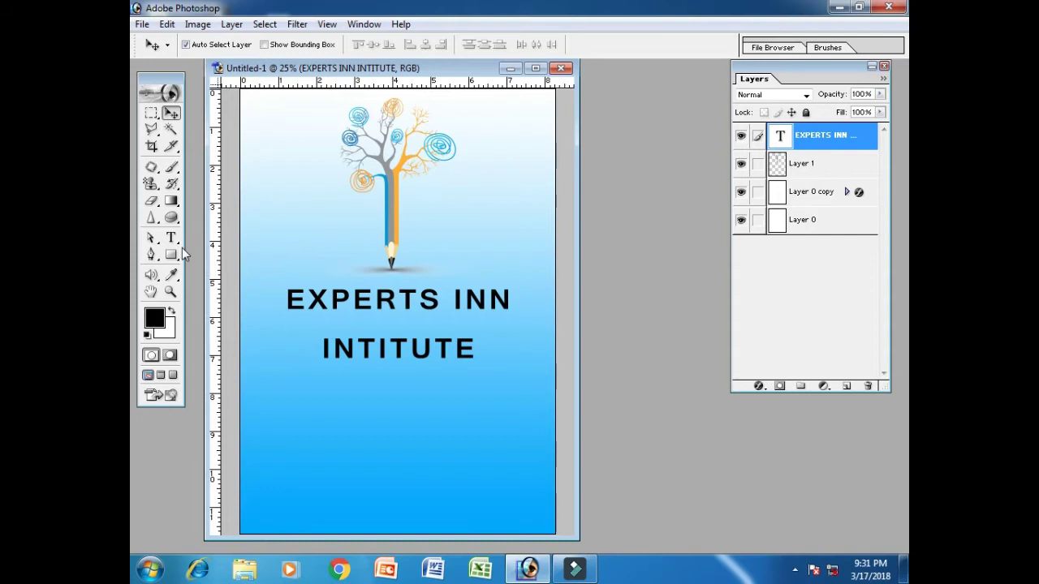
{"action": "left_click", "coordinate": [171, 237]}
{"action": "left_click", "coordinate": [378, 349]}
Change the EXPERTS INN / INTITUTE leading to 55 pt and commit the edit
{"action": "key", "text": "ctrl+a"}
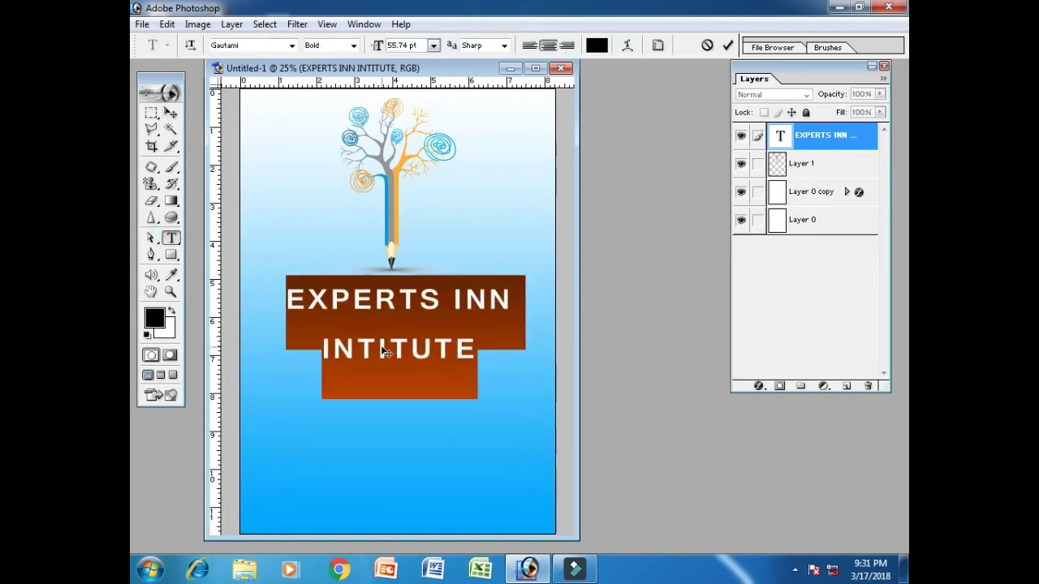
{"action": "key", "text": "ctrl+t"}
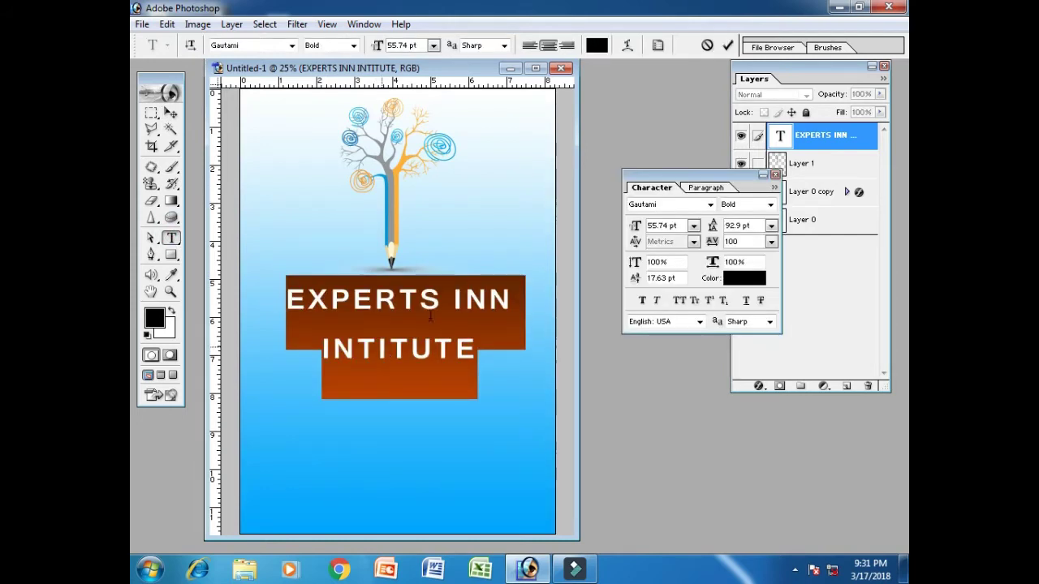
{"action": "left_click", "coordinate": [739, 225]}
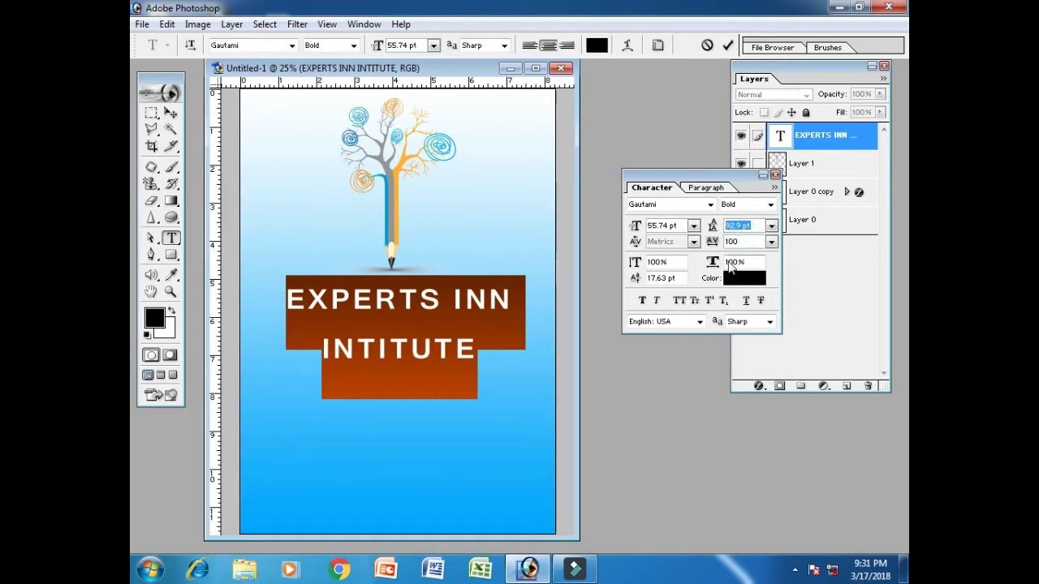
{"action": "type", "text": "20"}
{"action": "key", "text": "BackSpace"}
{"action": "key", "text": "BackSpace"}
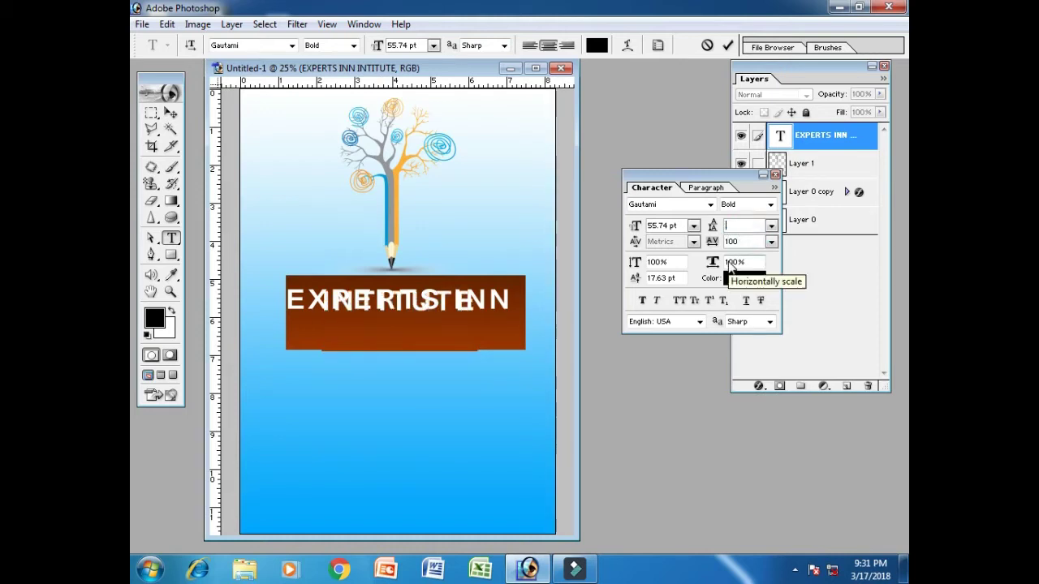
{"action": "type", "text": "50"}
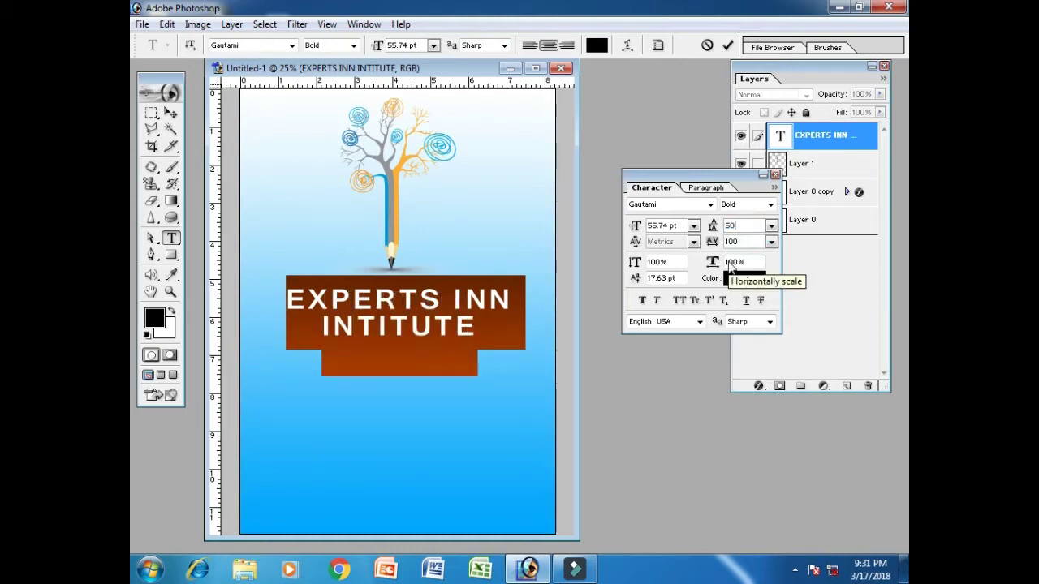
{"action": "key", "text": "BackSpace"}
{"action": "key", "text": "BackSpace"}
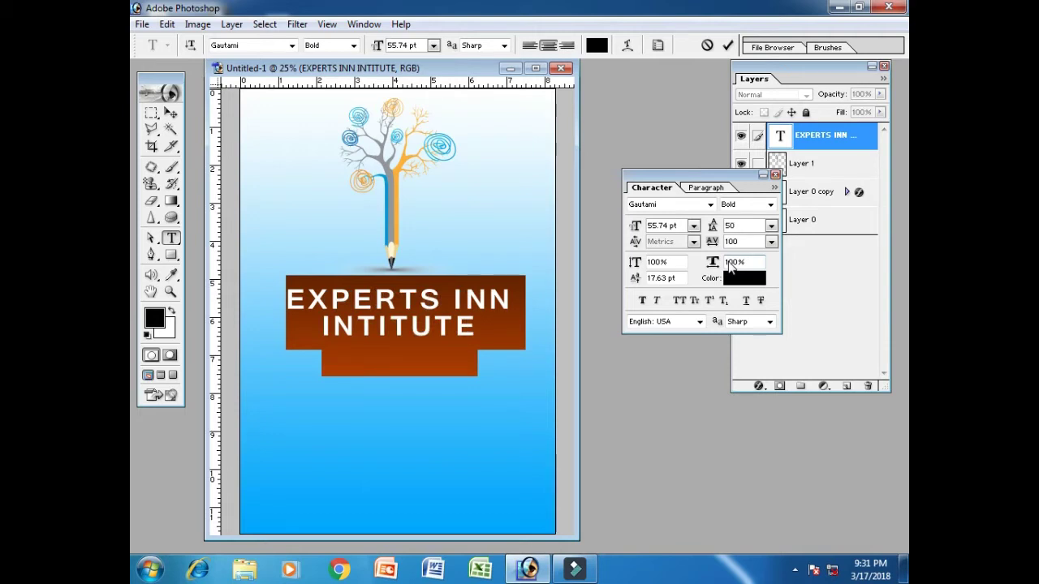
{"action": "type", "text": "55"}
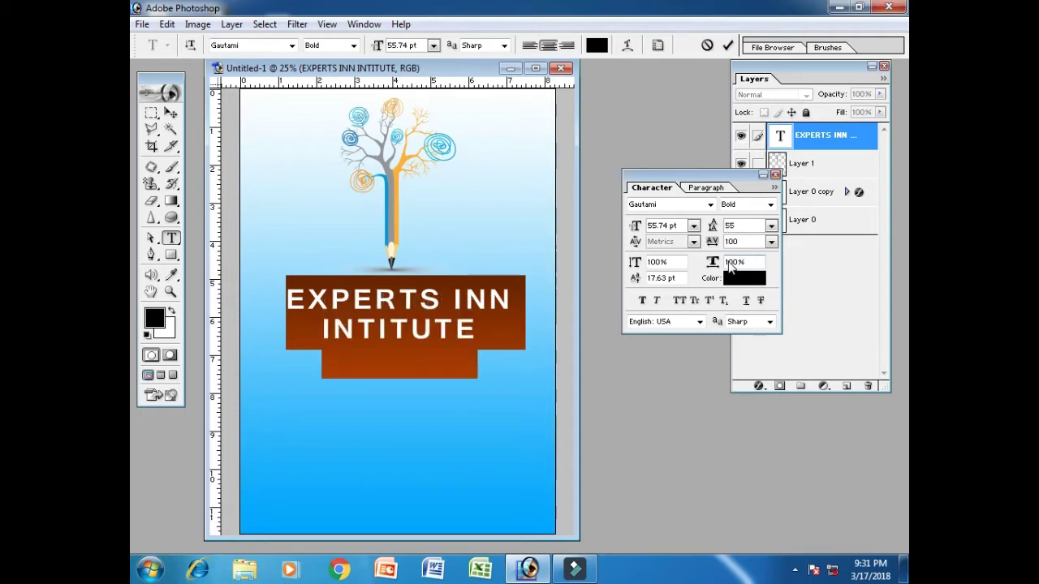
{"action": "left_click", "coordinate": [170, 113]}
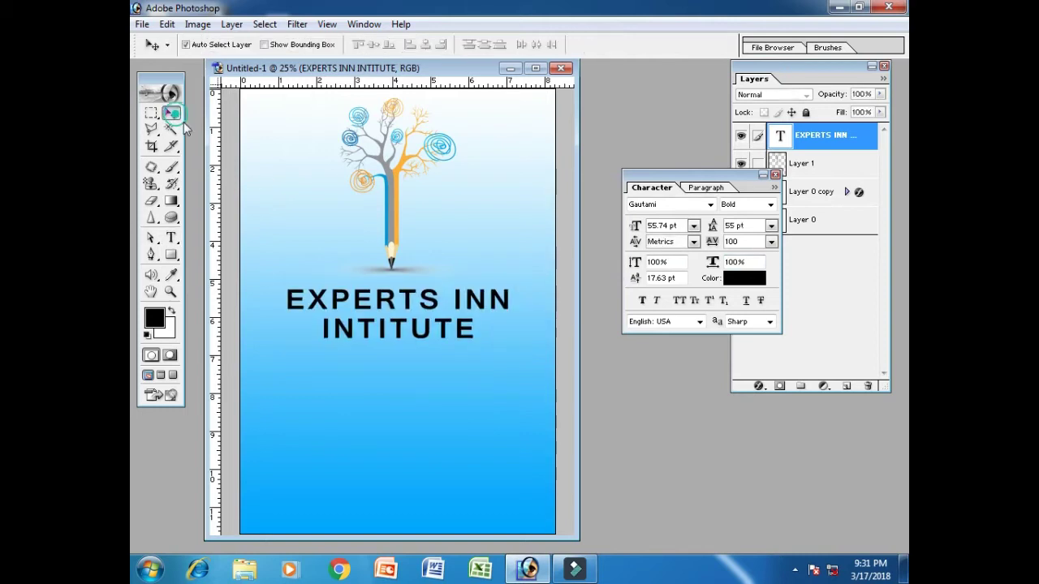
Enlarge the title's first letter E to 100 pt as a drop-cap initial
{"action": "left_click", "coordinate": [171, 237]}
{"action": "left_click_drag", "start_coordinate": [307, 313], "coordinate": [295, 314]}
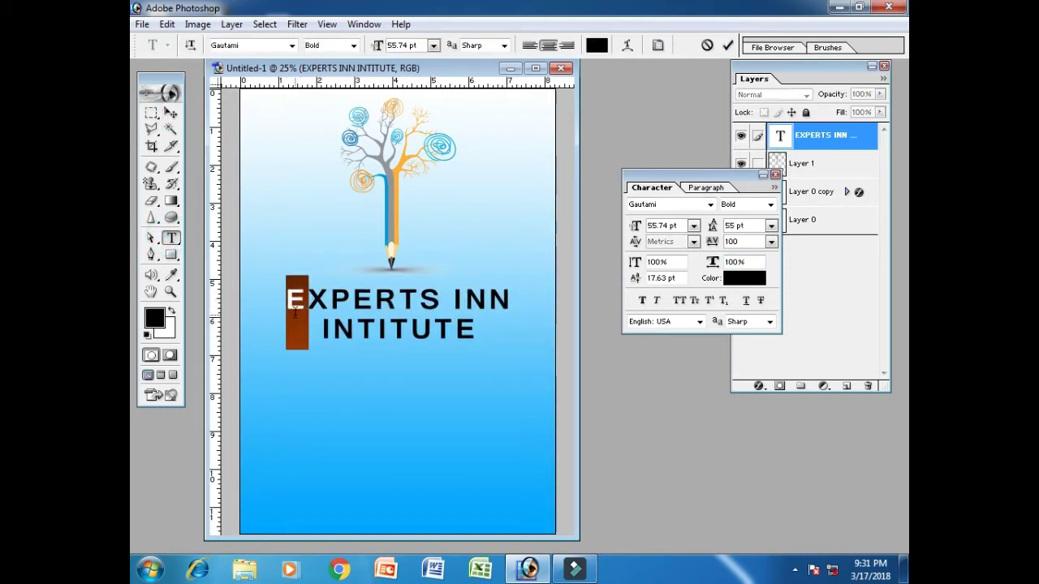
{"action": "left_click", "coordinate": [264, 46]}
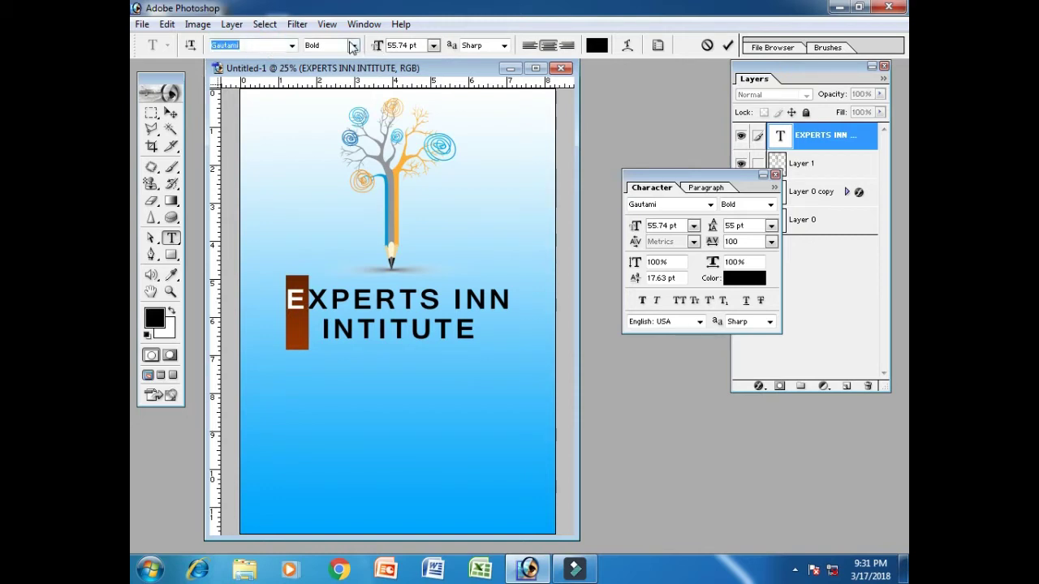
{"action": "left_click", "coordinate": [410, 46]}
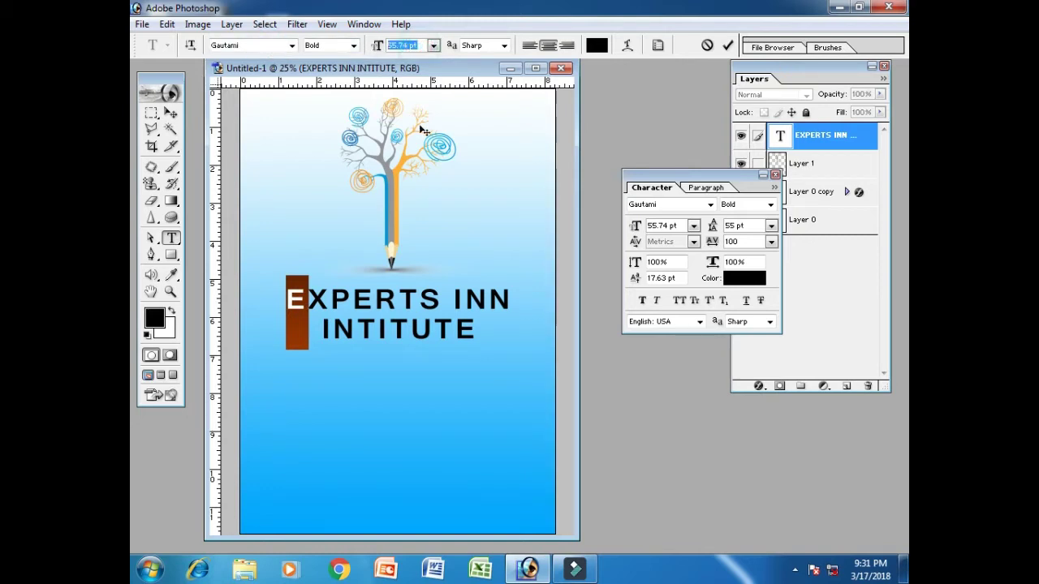
{"action": "type", "text": "100"}
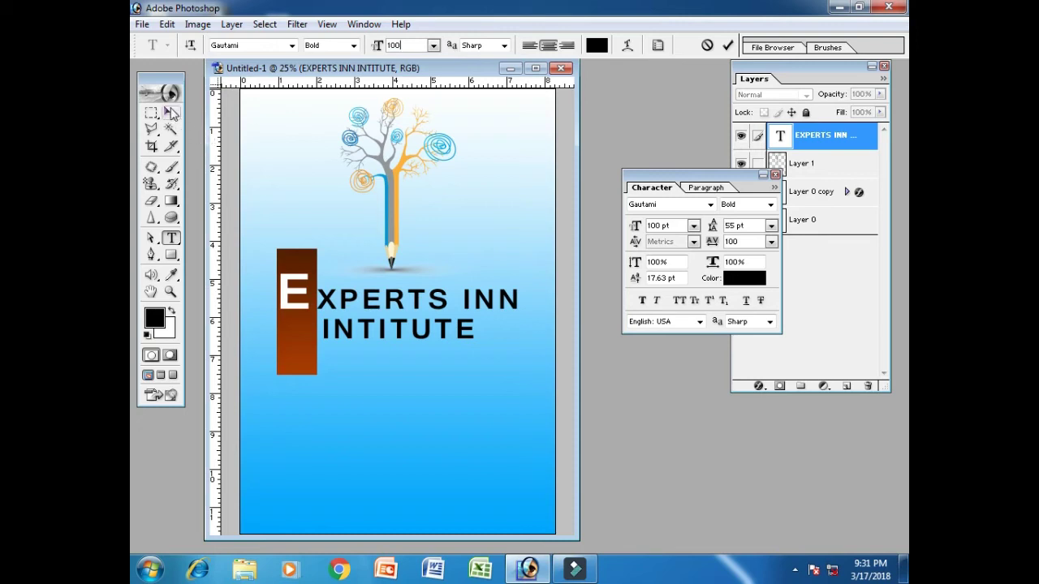
{"action": "left_click", "coordinate": [170, 112]}
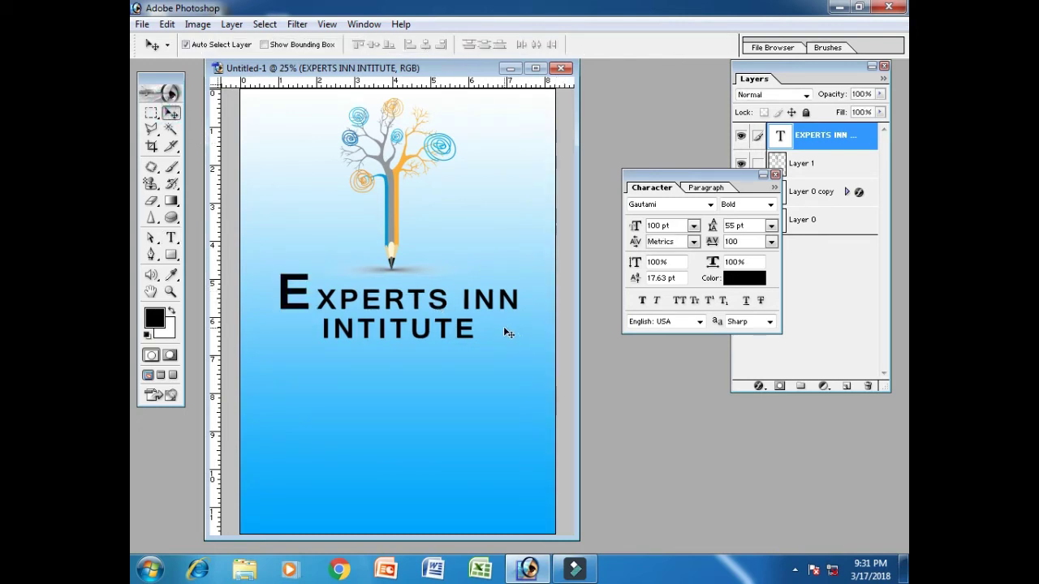
{"action": "key", "text": "ctrl+a"}
Centre the title horizontally on the page and close the Character panel
{"action": "left_click", "coordinate": [426, 44]}
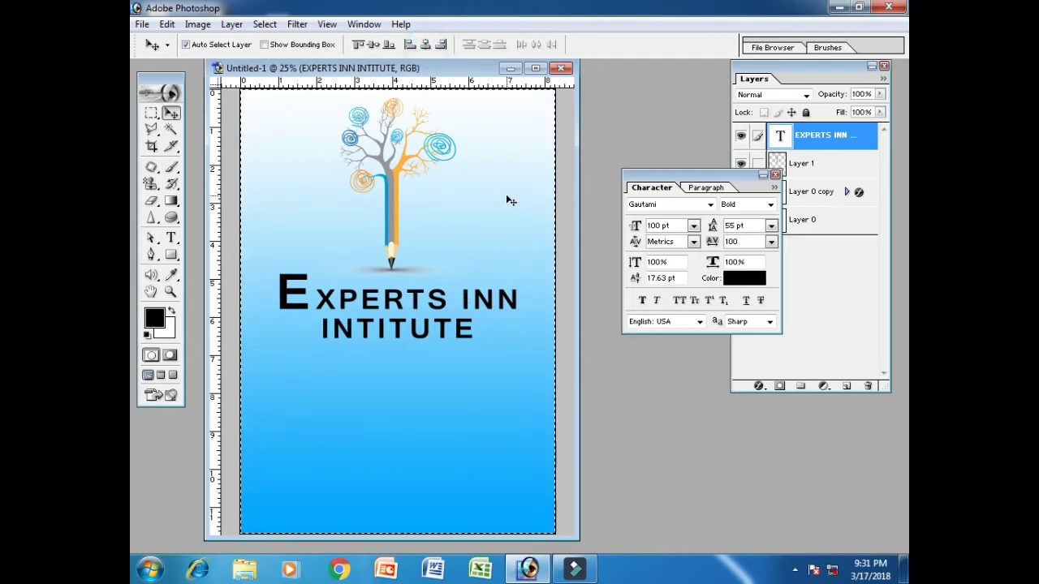
{"action": "key", "text": "ctrl+d"}
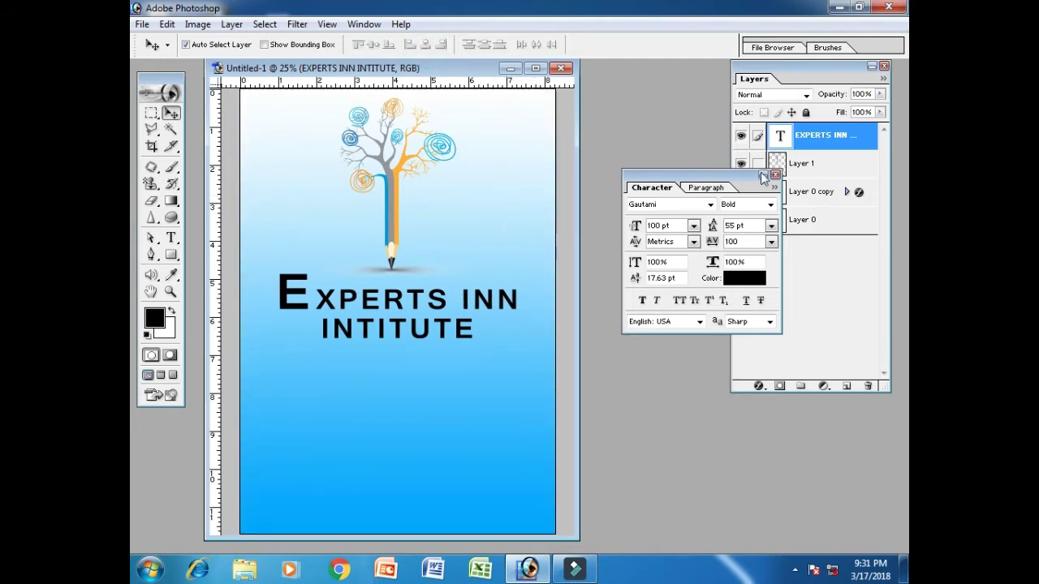
{"action": "left_click", "coordinate": [775, 176]}
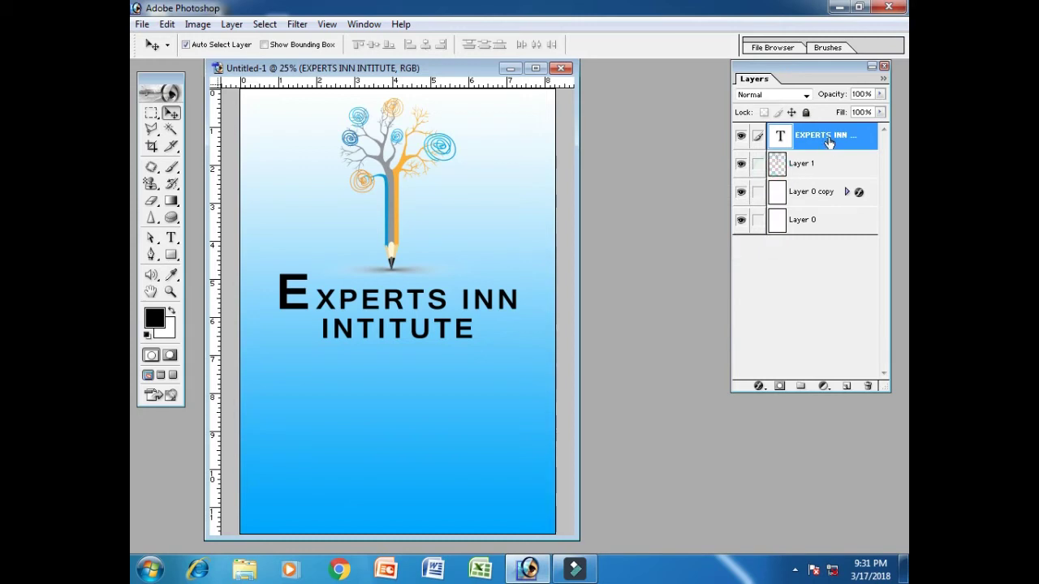
Duplicate the title layer and place the copy directly below the original
{"action": "right_click", "coordinate": [829, 141]}
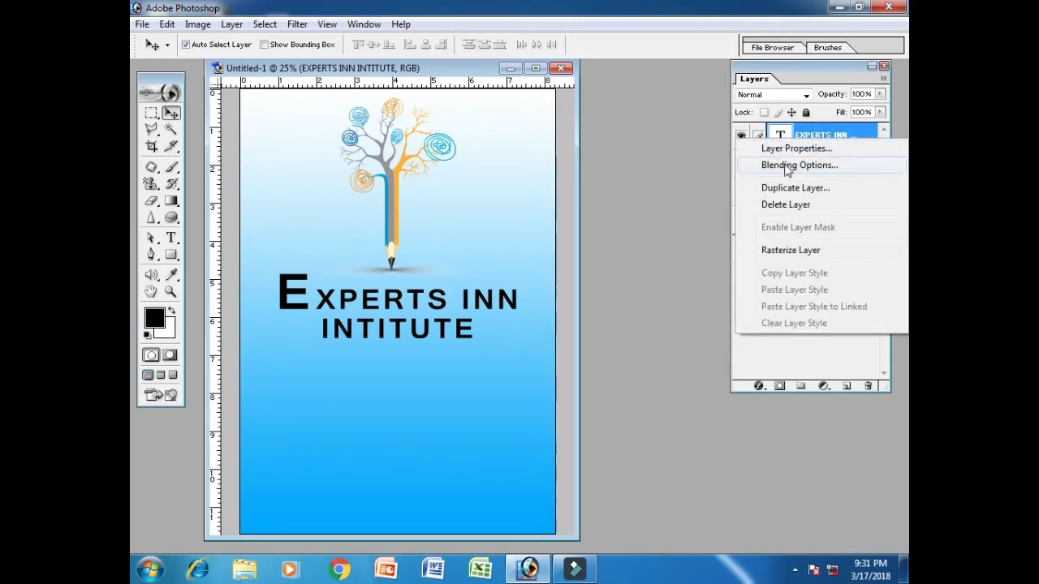
{"action": "left_click", "coordinate": [805, 190]}
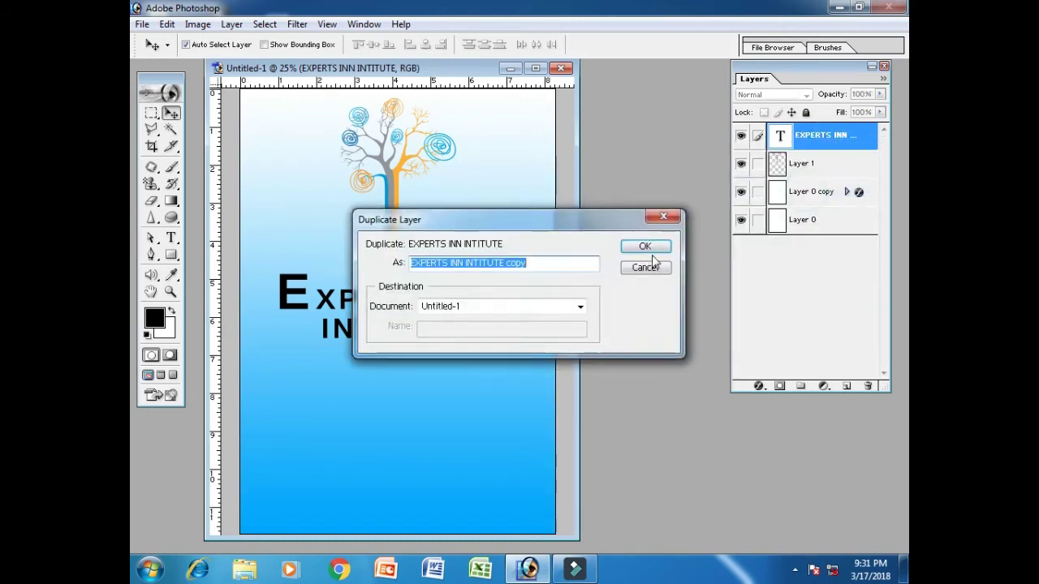
{"action": "left_click", "coordinate": [653, 247]}
{"action": "left_click_drag", "start_coordinate": [286, 306], "coordinate": [283, 371]}
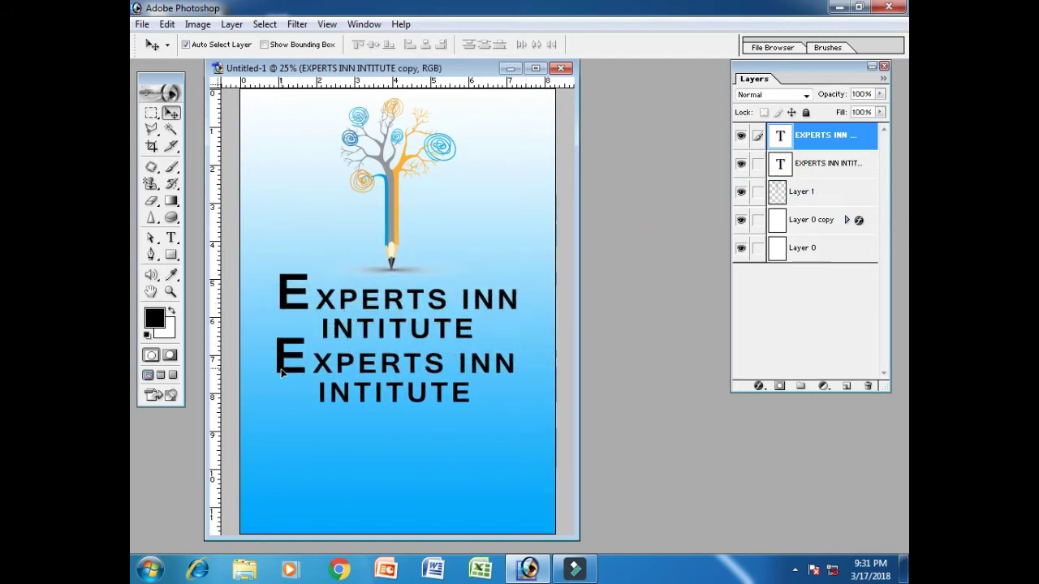
{"action": "left_click", "coordinate": [171, 238]}
{"action": "left_click", "coordinate": [356, 392]}
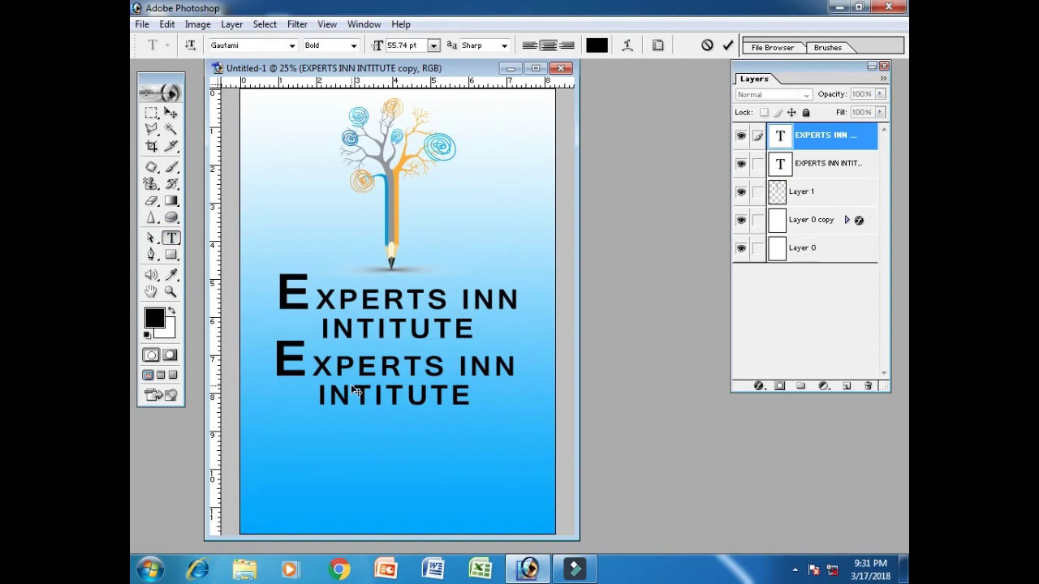
Retype the lower copy as 'ADMISSION OPEN' at 30 pt
{"action": "key", "text": "ctrl+a"}
{"action": "type", "text": "AD"}
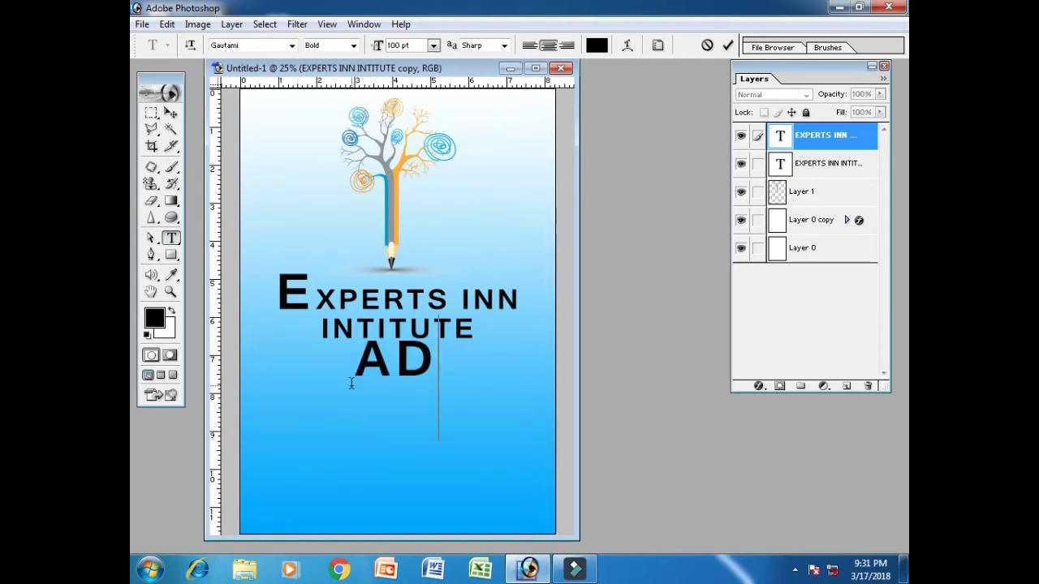
{"action": "type", "text": "MISS"}
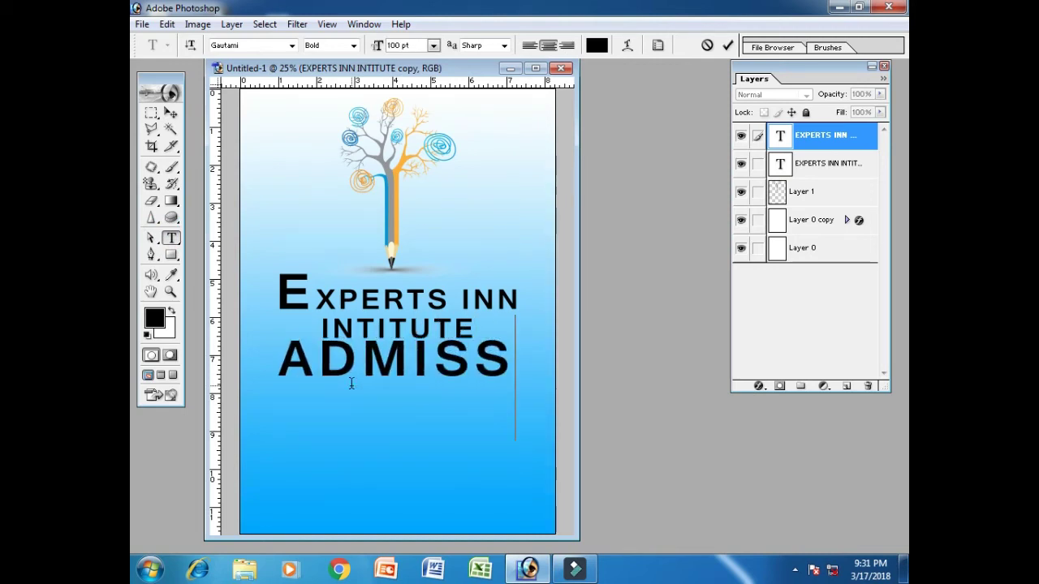
{"action": "type", "text": "ION "}
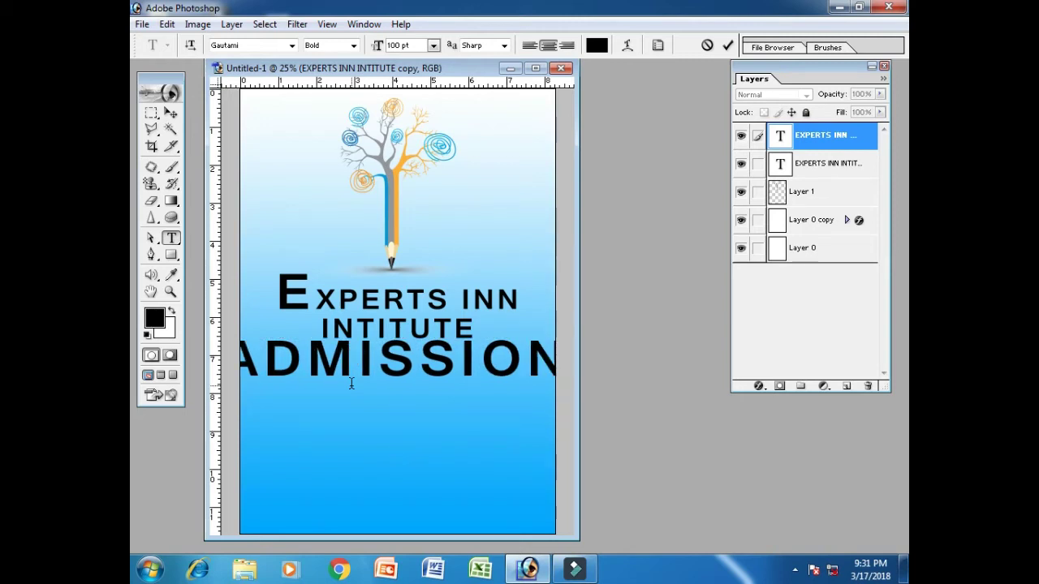
{"action": "type", "text": "OPE"}
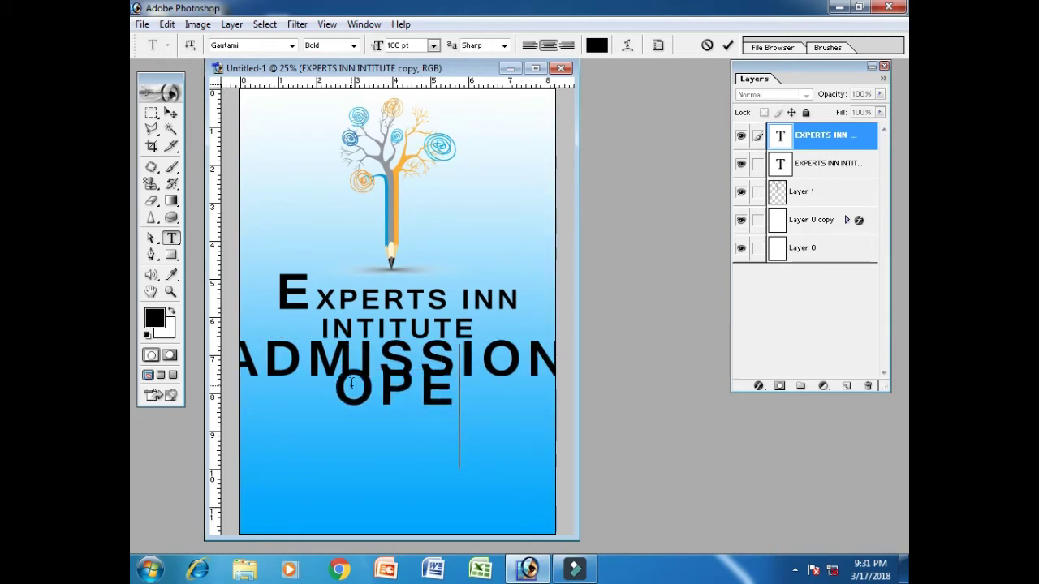
{"action": "type", "text": "N"}
{"action": "key", "text": "ctrl+a"}
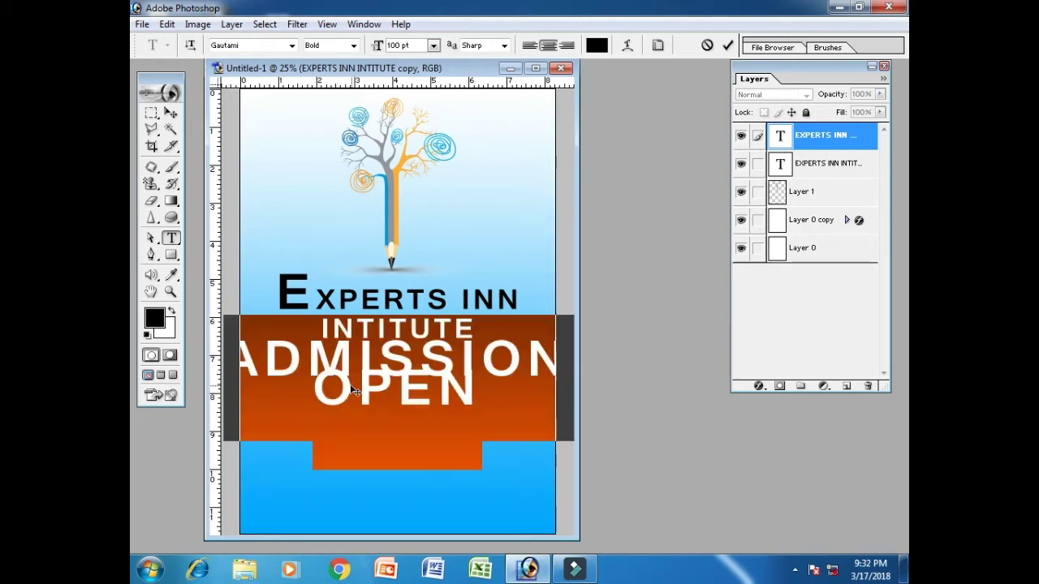
{"action": "left_click", "coordinate": [433, 46]}
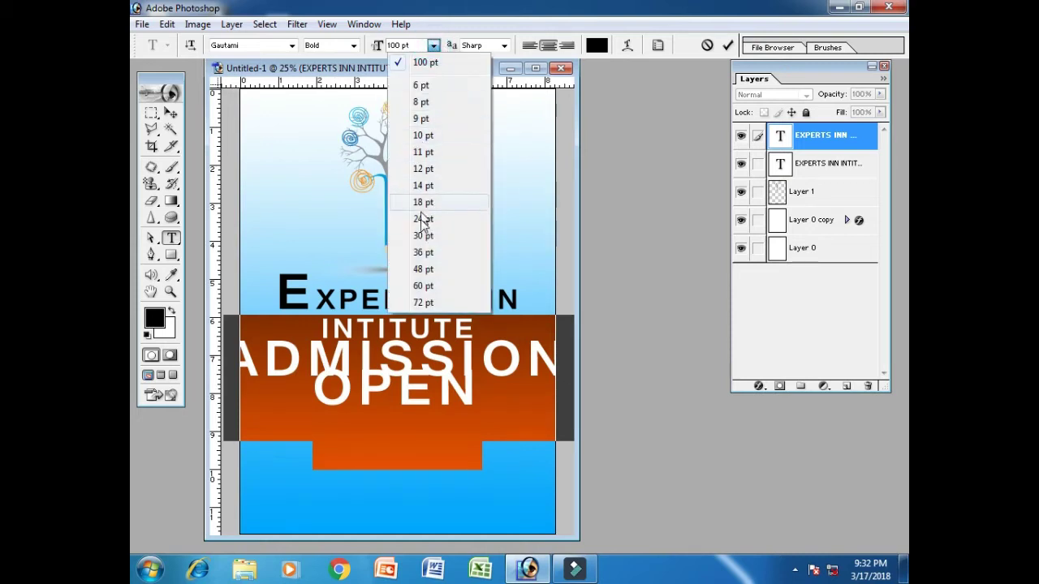
{"action": "left_click", "coordinate": [452, 243]}
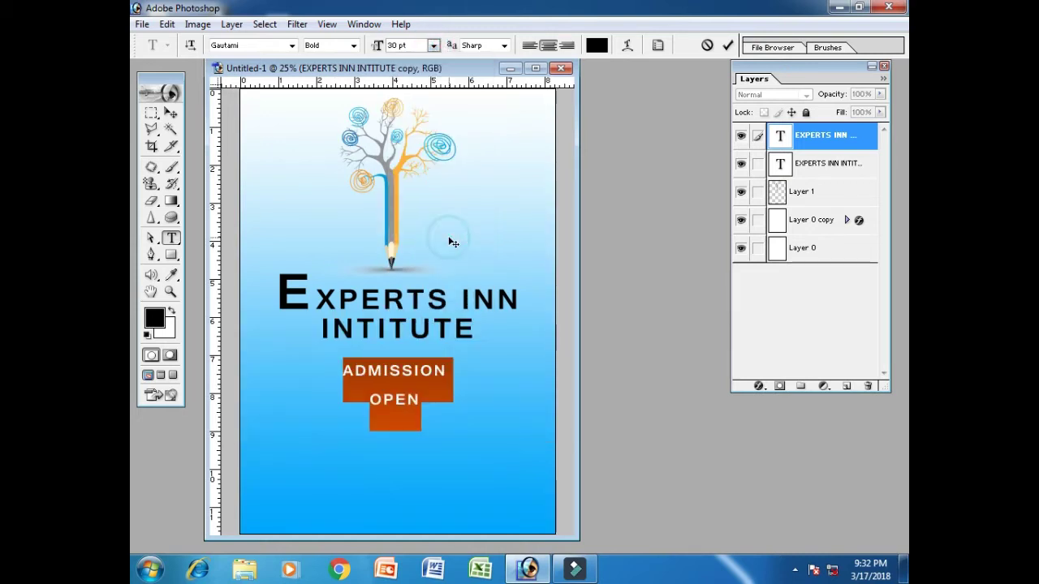
{"action": "left_click", "coordinate": [171, 113]}
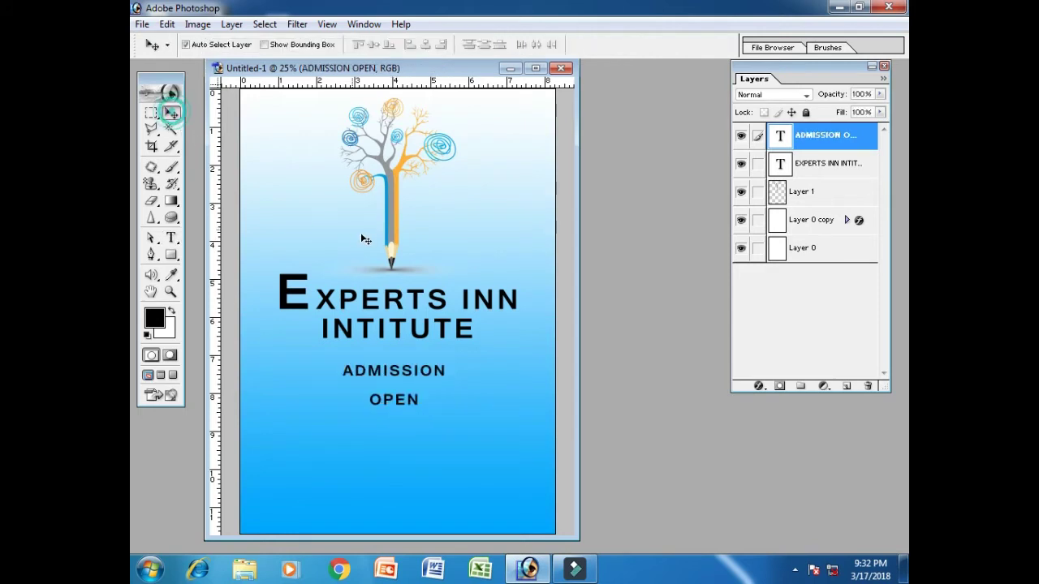
Scale ADMISSION OPEN up to about 64.52 pt to span the page width
{"action": "key", "text": "ctrl+t"}
{"action": "left_click_drag", "start_coordinate": [442, 411], "coordinate": [535, 443]}
{"action": "left_click_drag", "start_coordinate": [344, 367], "coordinate": [255, 356]}
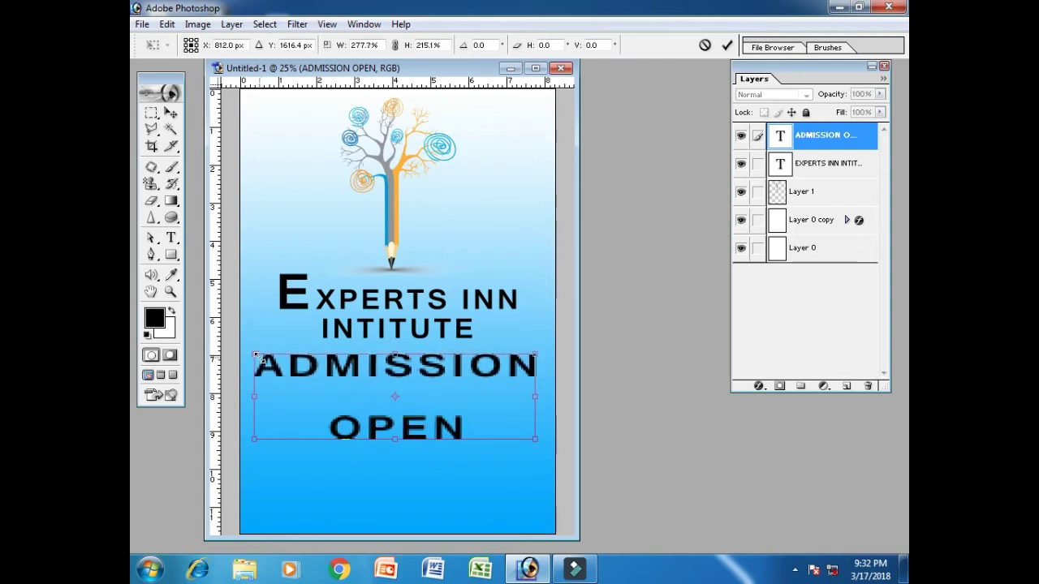
{"action": "key", "text": "Return"}
Set the ADMISSION OPEN text to Georgia with 70 pt leading
{"action": "left_click", "coordinate": [171, 237]}
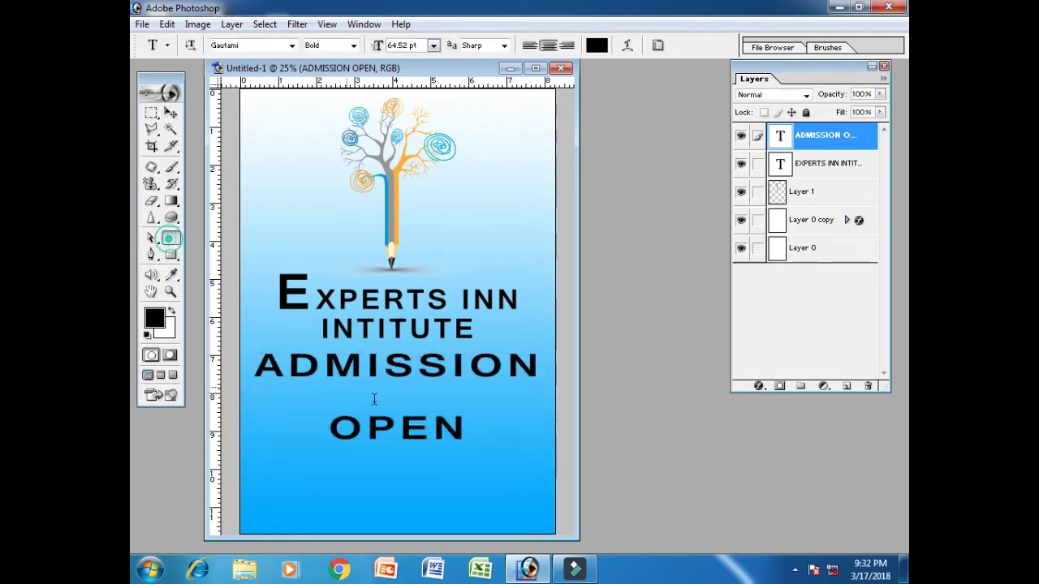
{"action": "left_click", "coordinate": [394, 393]}
{"action": "key", "text": "ctrl+a"}
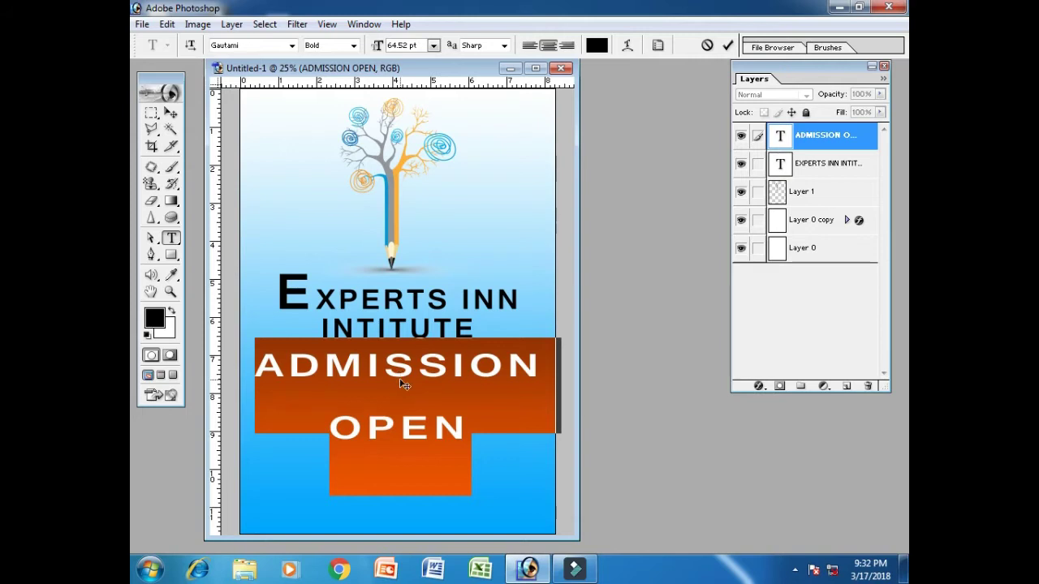
{"action": "key", "text": "ctrl+t"}
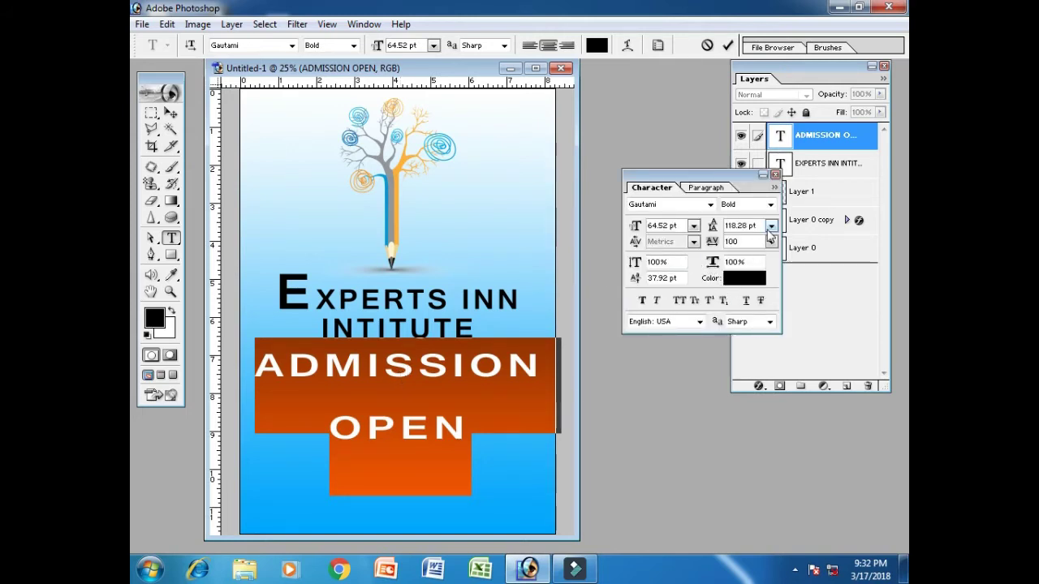
{"action": "double_click", "coordinate": [740, 226]}
{"action": "type", "text": "100"}
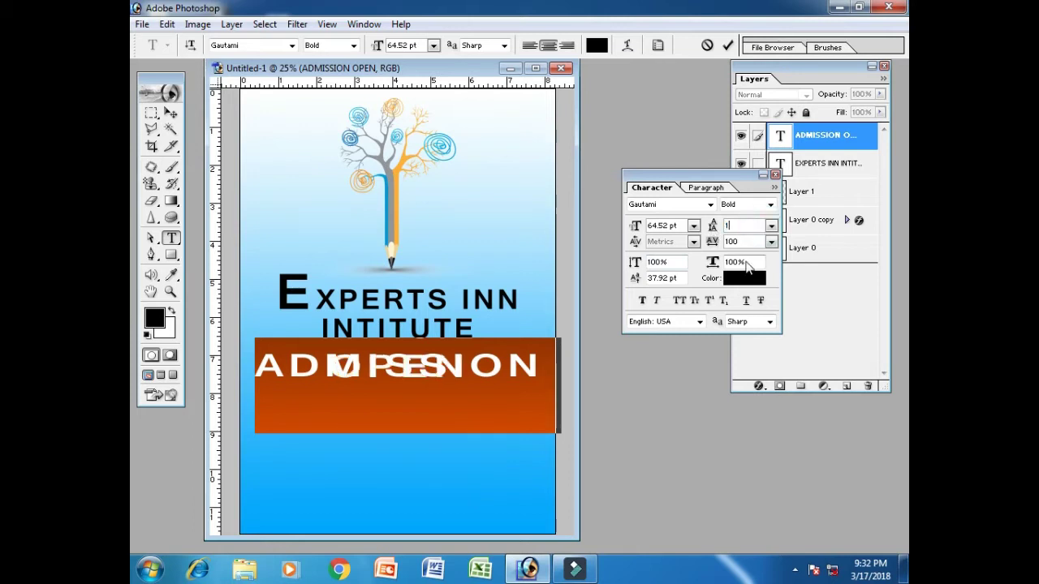
{"action": "key", "text": "BackSpace"}
{"action": "key", "text": "BackSpace"}
{"action": "key", "text": "BackSpace"}
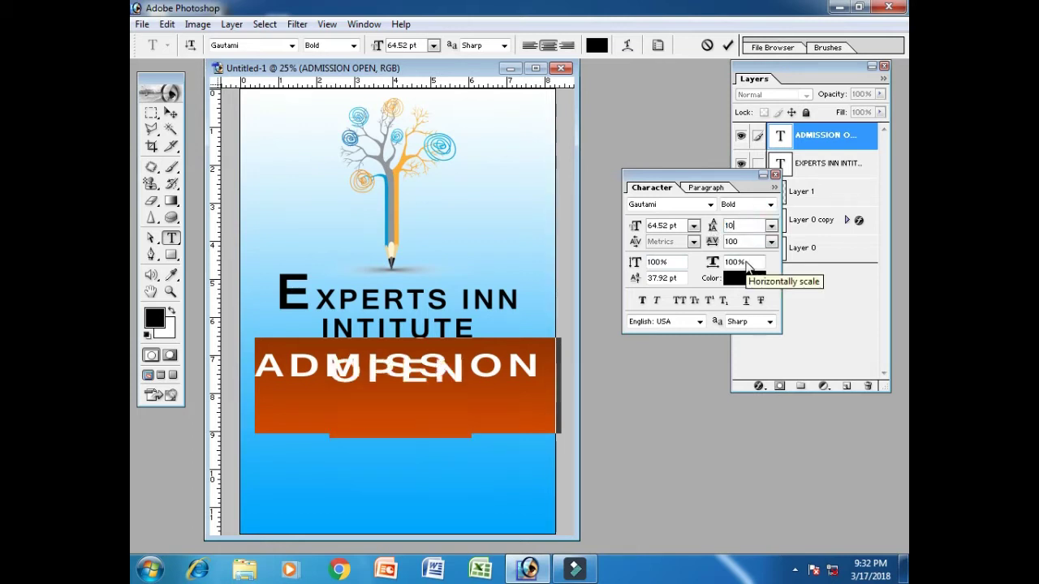
{"action": "type", "text": "90"}
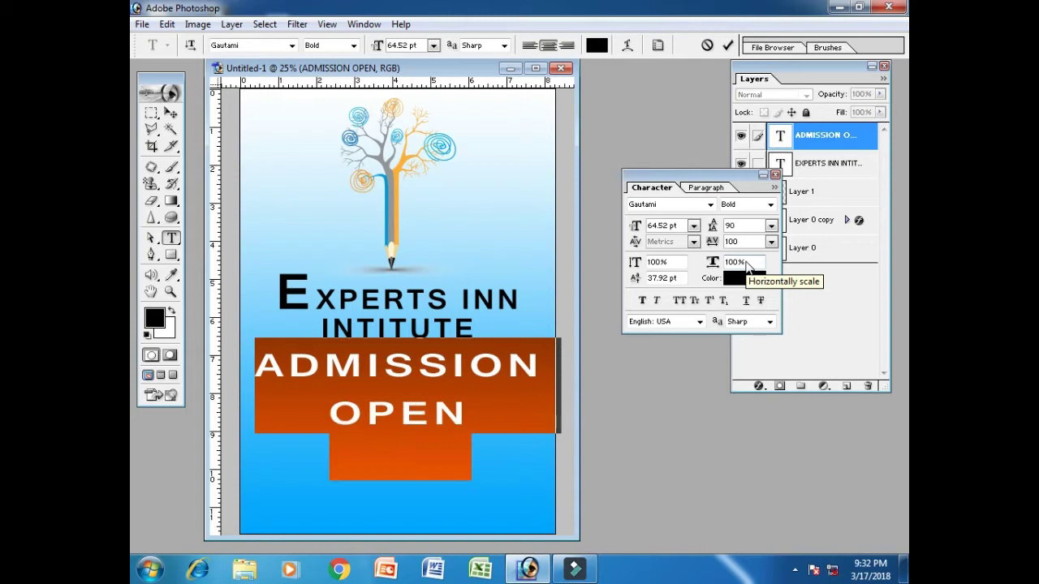
{"action": "key", "text": "BackSpace"}
{"action": "key", "text": "BackSpace"}
{"action": "type", "text": "80"}
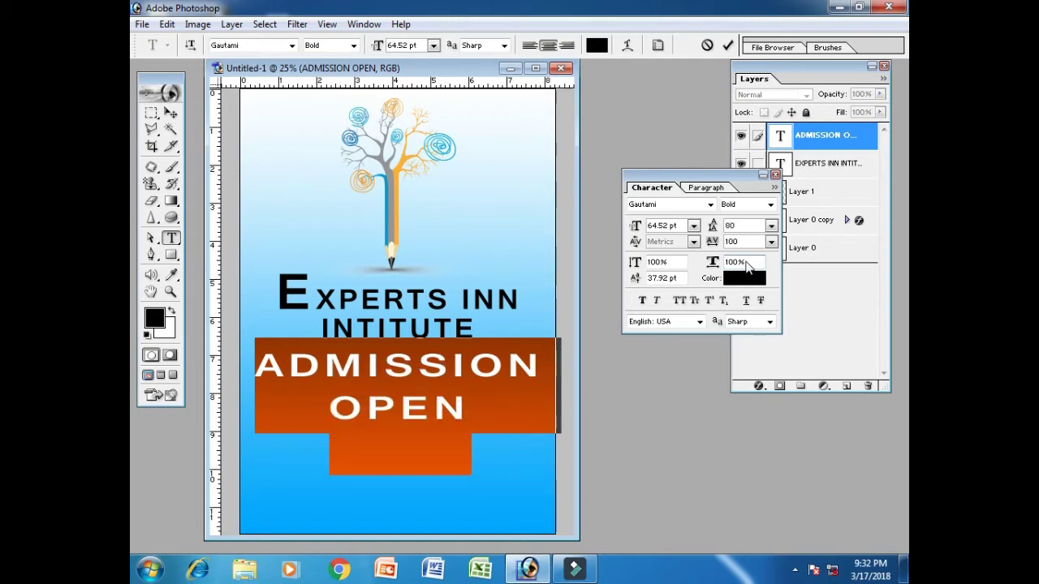
{"action": "key", "text": "BackSpace"}
{"action": "key", "text": "BackSpace"}
{"action": "type", "text": "70"}
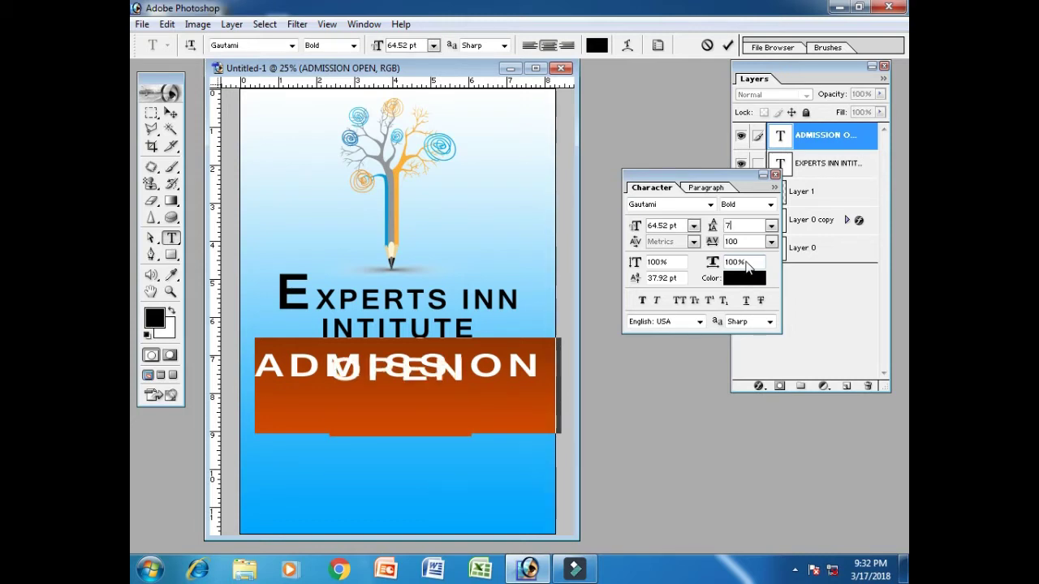
{"action": "left_click", "coordinate": [667, 209]}
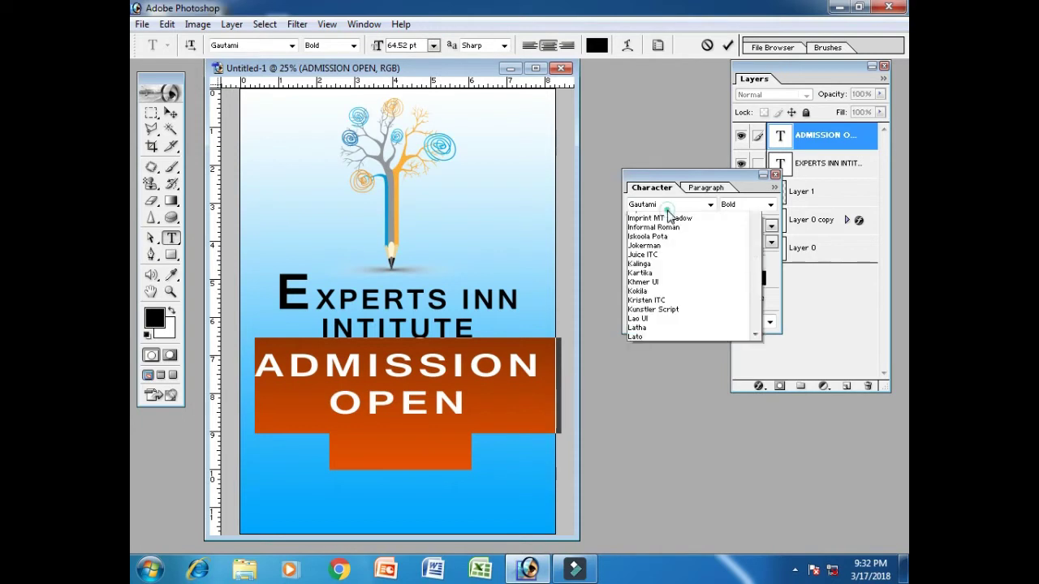
{"action": "left_click", "coordinate": [668, 208]}
{"action": "left_click", "coordinate": [664, 207]}
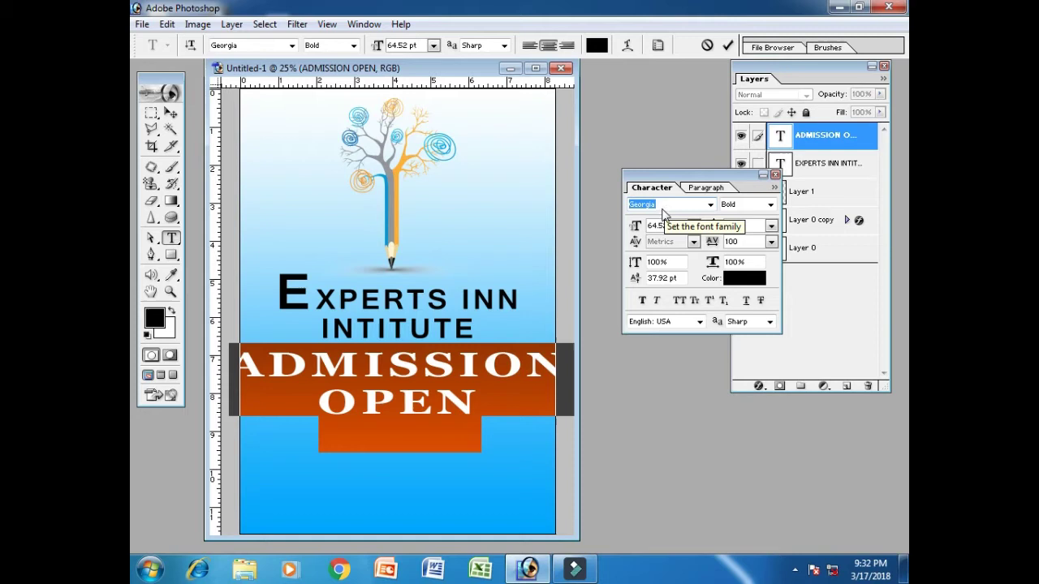
{"action": "left_click", "coordinate": [775, 175]}
Shrink ADMISSION OPEN to about 78% width, centre it horizontally, and nudge it up
{"action": "left_click", "coordinate": [170, 113]}
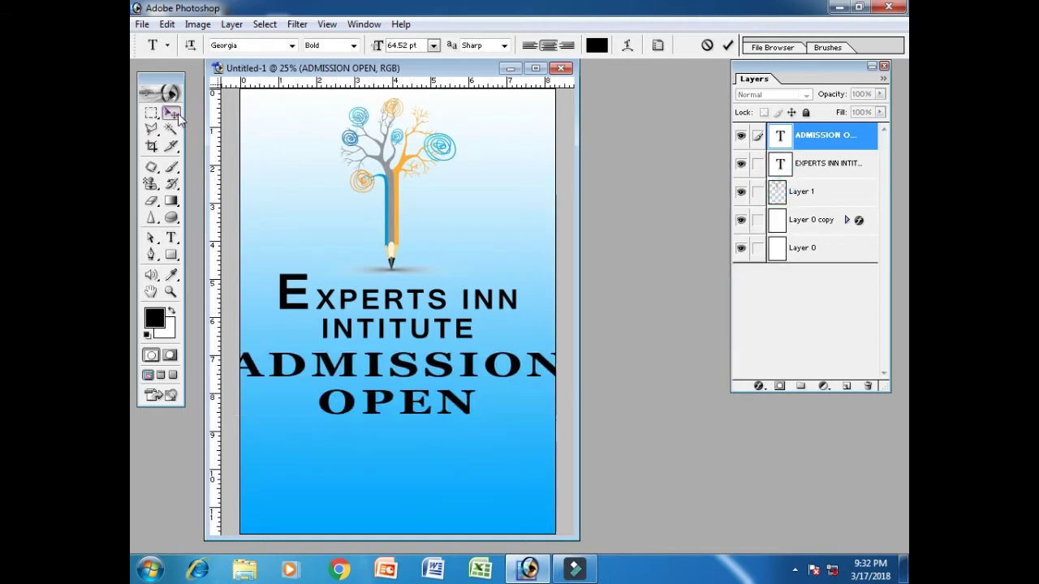
{"action": "key", "text": "ctrl+t"}
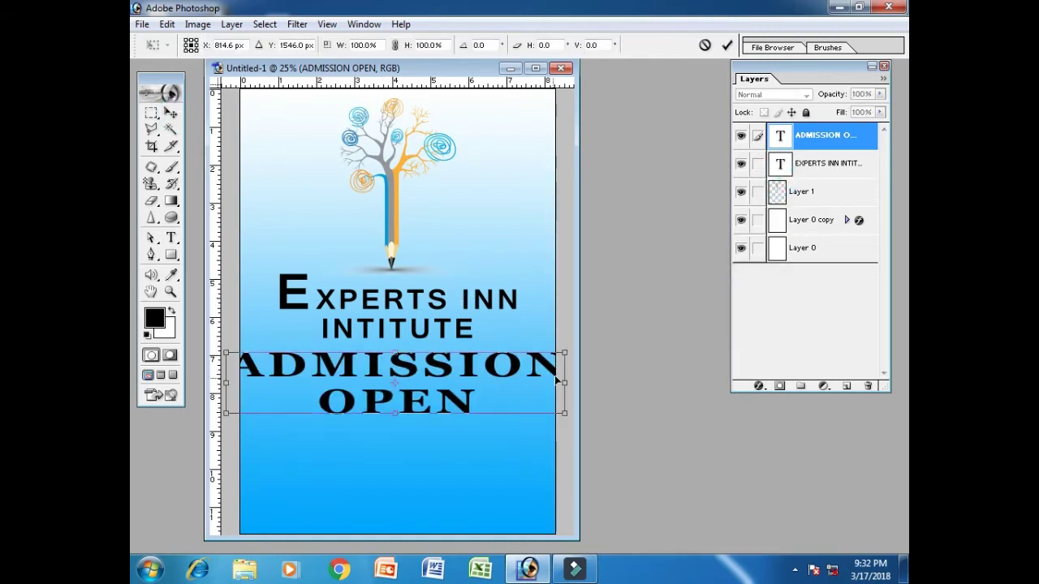
{"action": "left_click_drag", "start_coordinate": [565, 355], "coordinate": [492, 367]}
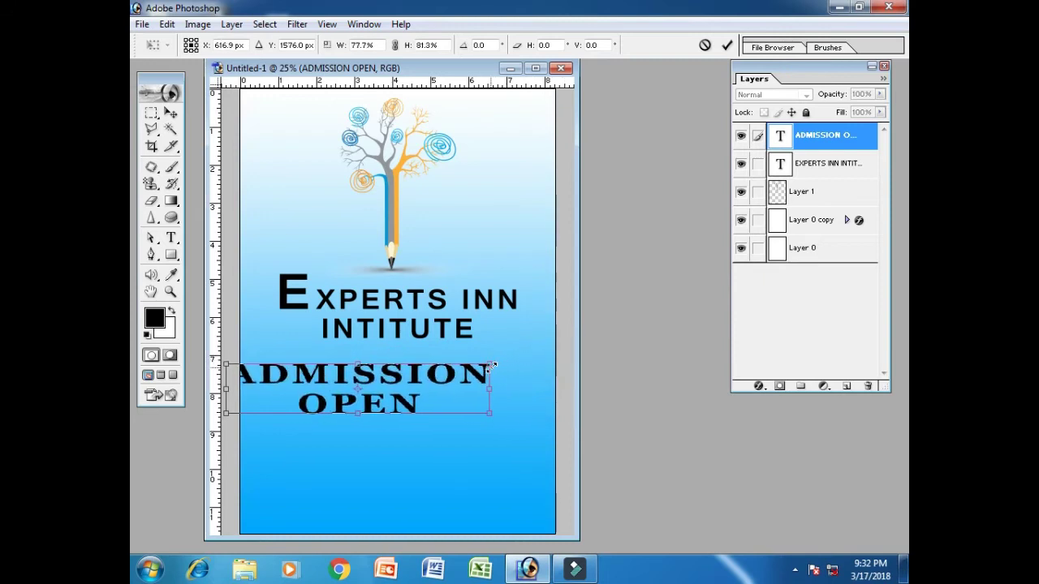
{"action": "key", "text": "Return"}
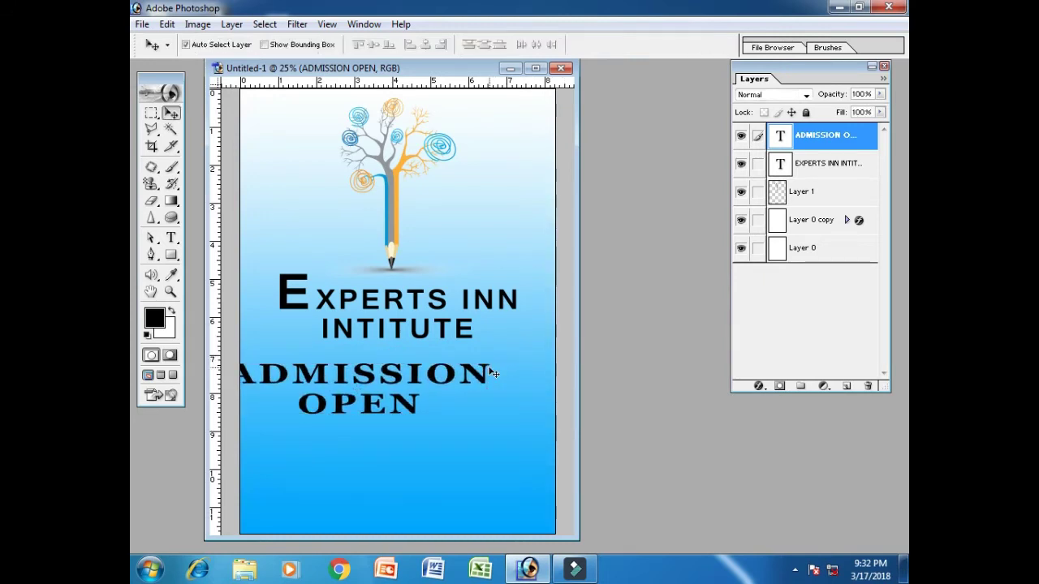
{"action": "key", "text": "ctrl+a"}
{"action": "left_click", "coordinate": [420, 45]}
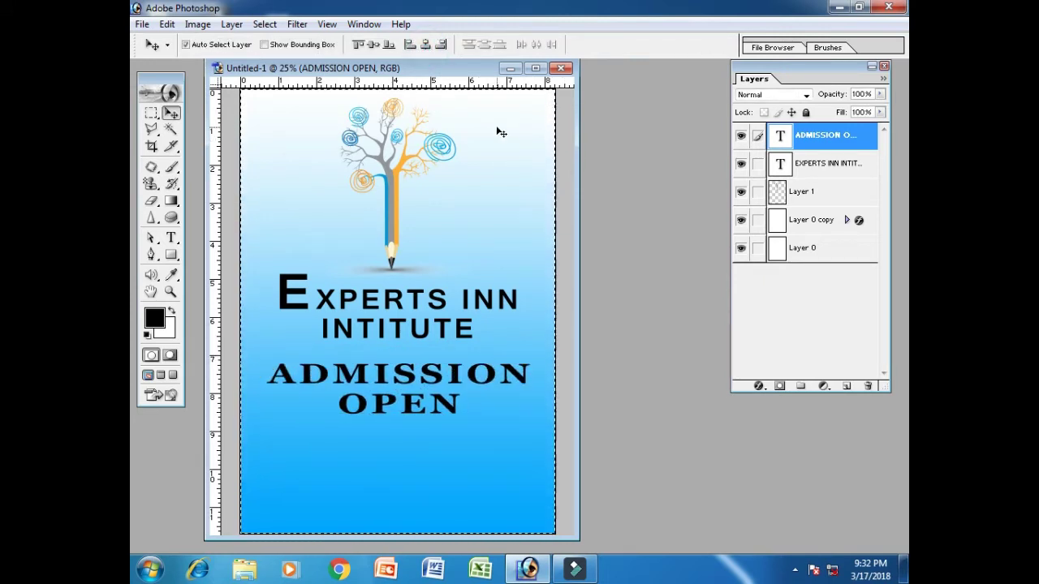
{"action": "key", "text": "ctrl+d"}
{"action": "key", "text": "Up"}
{"action": "key", "text": "Up"}
{"action": "key", "text": "Up"}
{"action": "key", "text": "Up"}
{"action": "key", "text": "Up"}
{"action": "key", "text": "Up"}
{"action": "key", "text": "Up"}
{"action": "key", "text": "Up"}
{"action": "key", "text": "Up"}
{"action": "key", "text": "Up"}
{"action": "key", "text": "Up"}
{"action": "key", "text": "Up"}
{"action": "key", "text": "Up"}
{"action": "key", "text": "Up"}
{"action": "key", "text": "Up"}
{"action": "key", "text": "Up"}
{"action": "key", "text": "Up"}
{"action": "key", "text": "Up"}
{"action": "key", "text": "Up"}
{"action": "key", "text": "Up"}
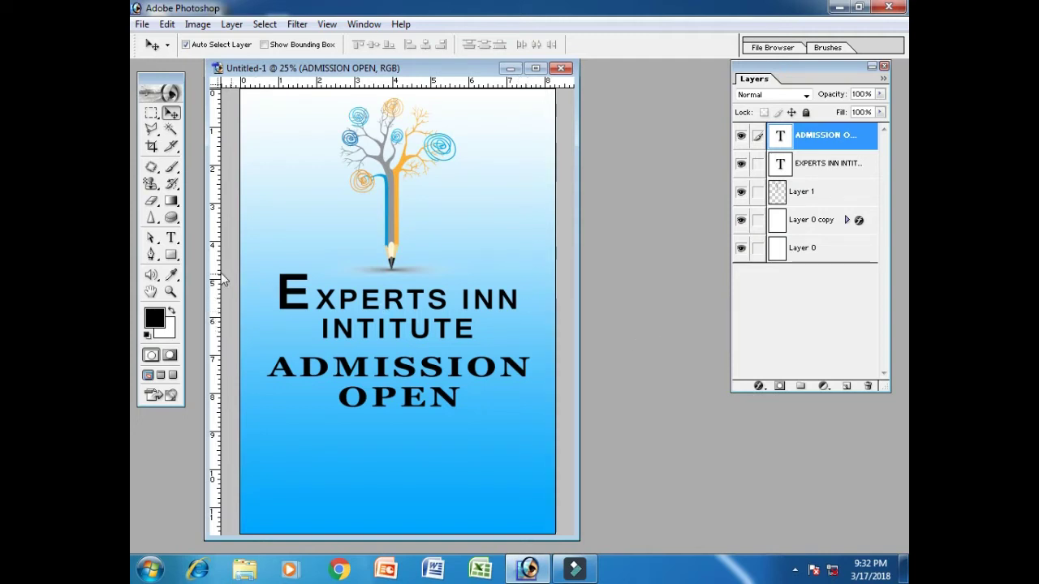
Draw a black rectangle band across the page below OPEN and select its layer
{"action": "left_click", "coordinate": [172, 255]}
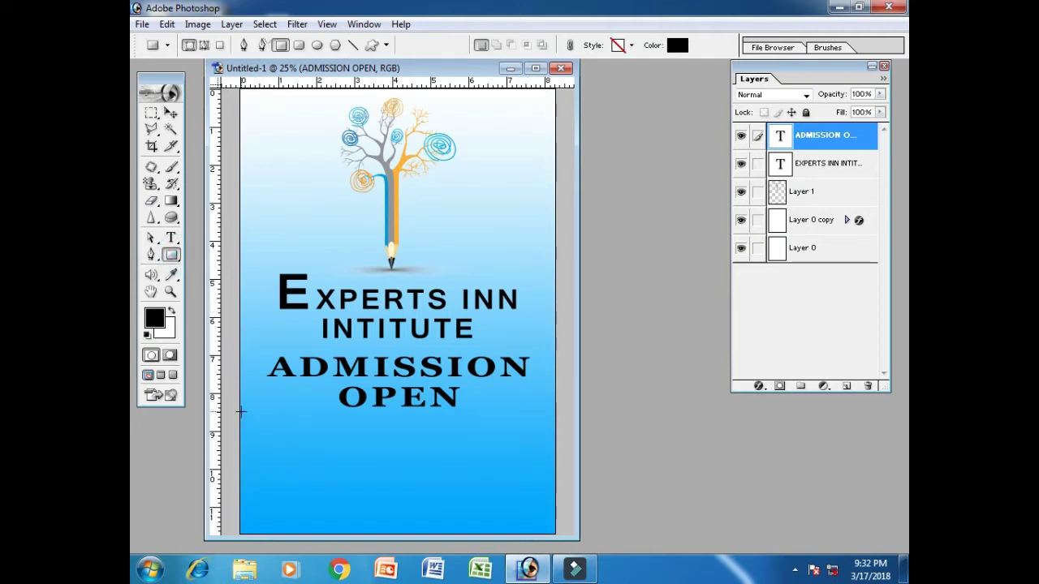
{"action": "left_click_drag", "start_coordinate": [241, 412], "coordinate": [555, 453]}
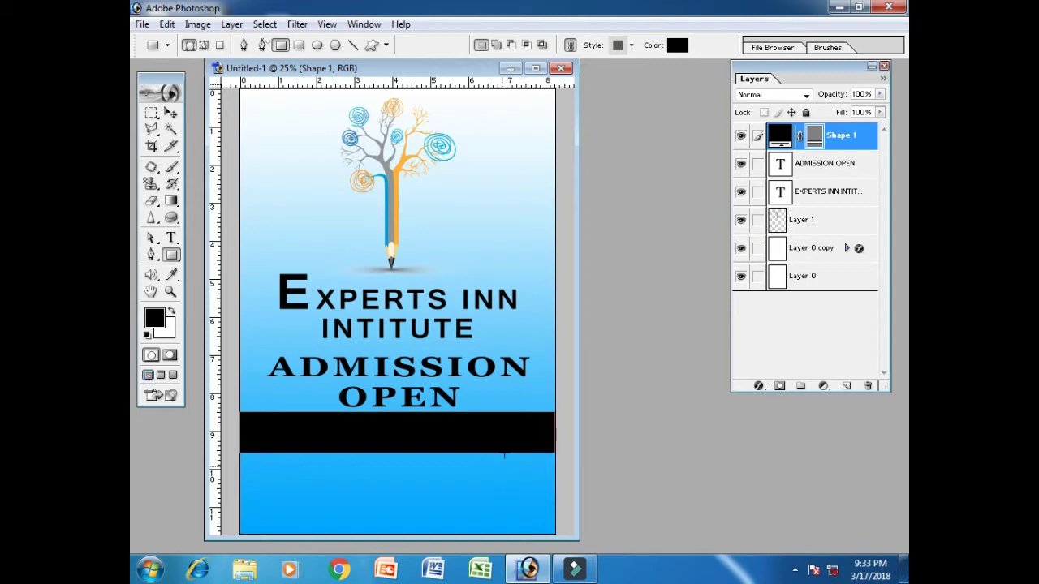
{"action": "left_click", "coordinate": [808, 227]}
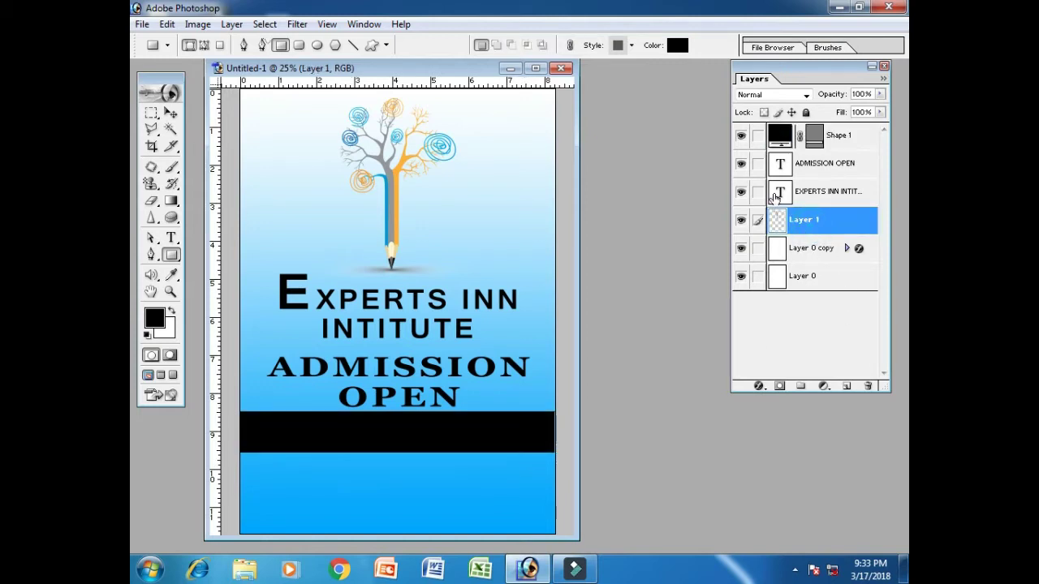
{"action": "left_click", "coordinate": [828, 135]}
Extend the black band's right edge slightly and nudge it down
{"action": "key", "text": "ctrl+t"}
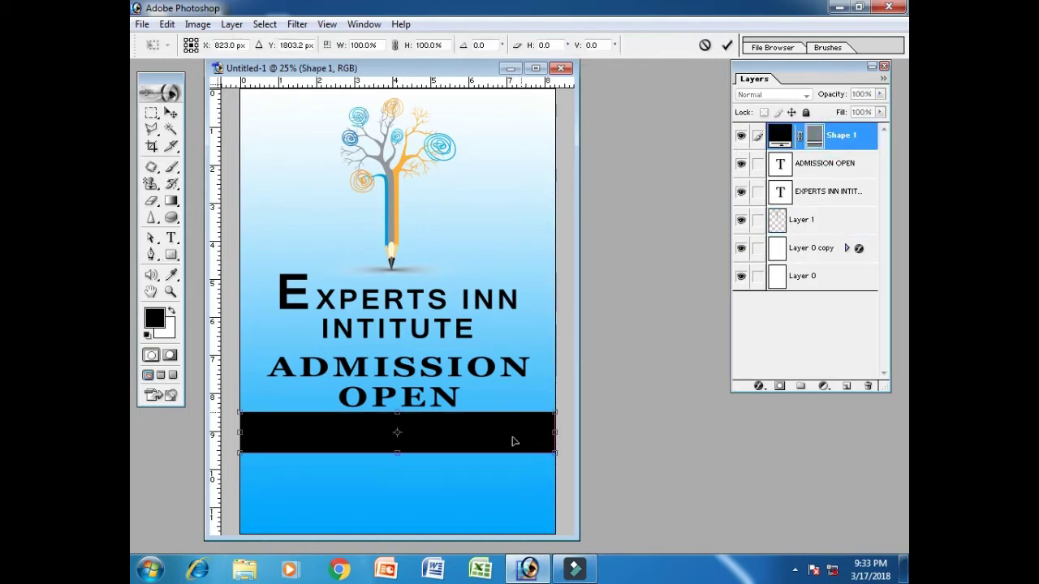
{"action": "left_click_drag", "start_coordinate": [553, 431], "coordinate": [559, 431]}
{"action": "key", "text": "Return"}
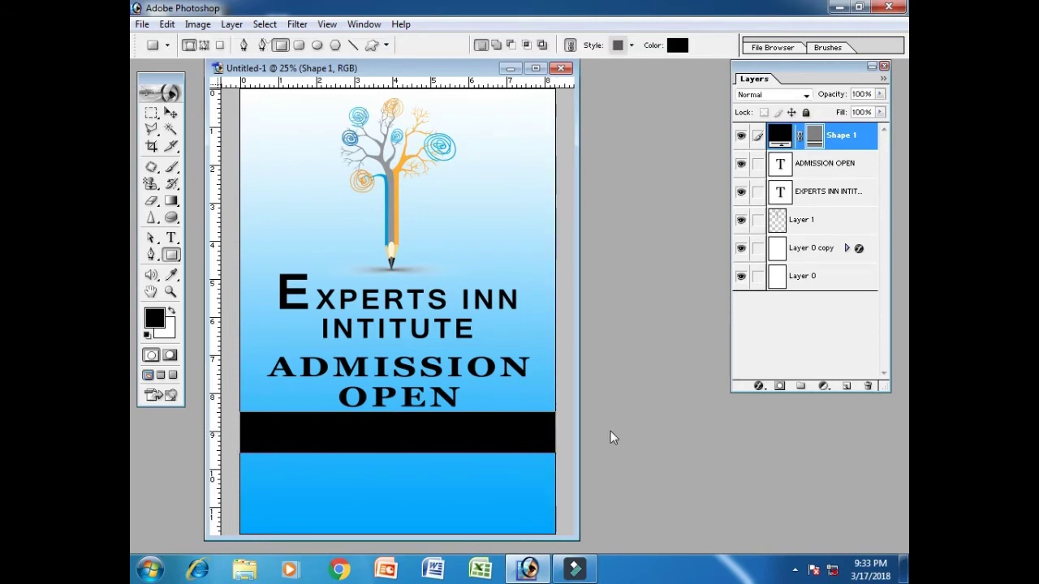
{"action": "left_click", "coordinate": [171, 112]}
{"action": "key", "text": "Down"}
{"action": "key", "text": "Down"}
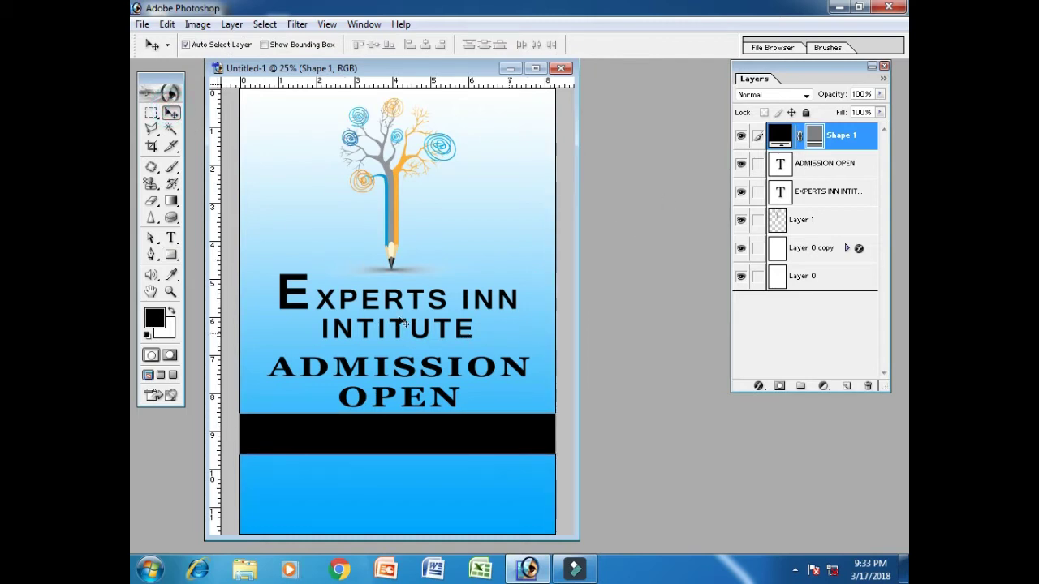
{"action": "left_click", "coordinate": [171, 239]}
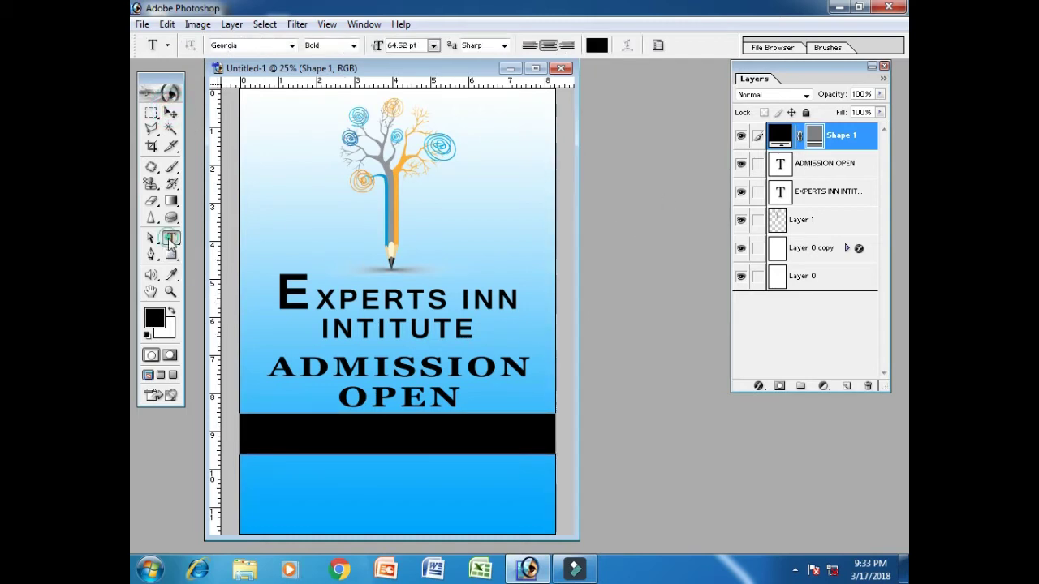
Type 'CLASS I TO B.COM' on the lower page and colour it white
{"action": "left_click", "coordinate": [270, 475]}
{"action": "type", "text": "CLASS"}
{"action": "type", "text": " I"}
{"action": "type", "text": " TO B"}
{"action": "type", "text": ".COM"}
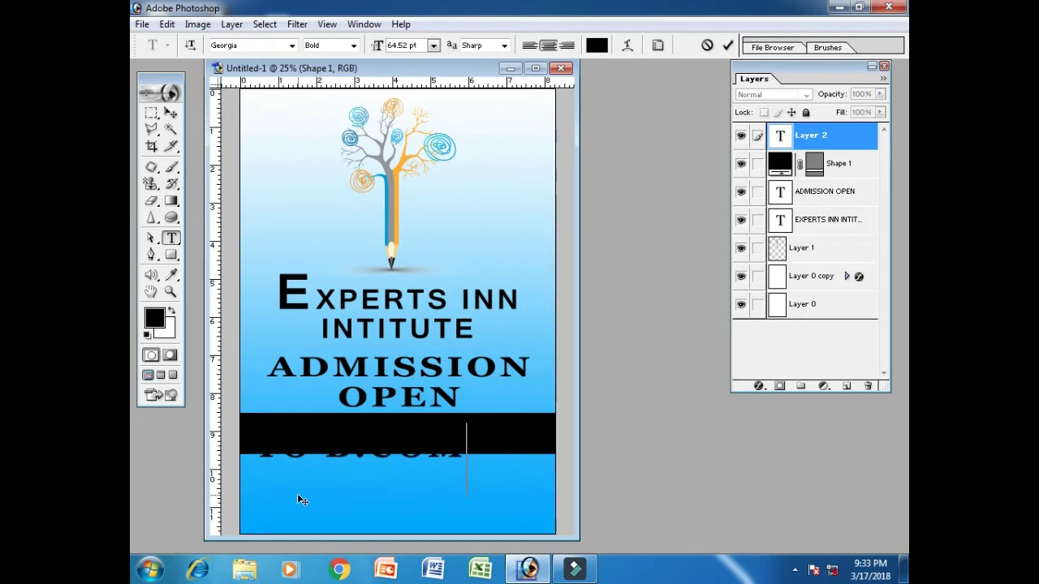
{"action": "key", "text": "ctrl+a"}
{"action": "left_click", "coordinate": [596, 45]}
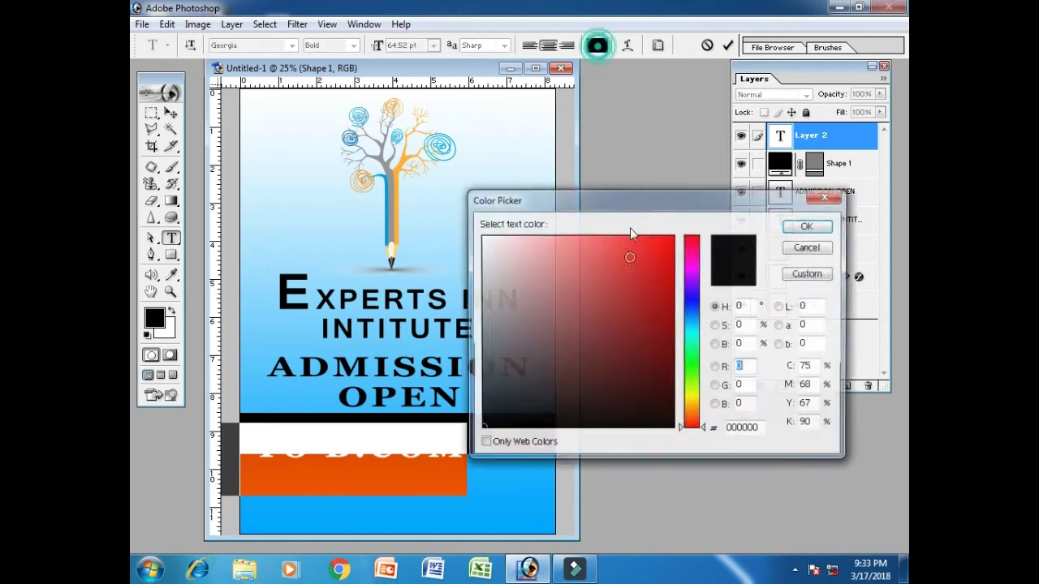
{"action": "left_click_drag", "start_coordinate": [551, 272], "coordinate": [481, 235]}
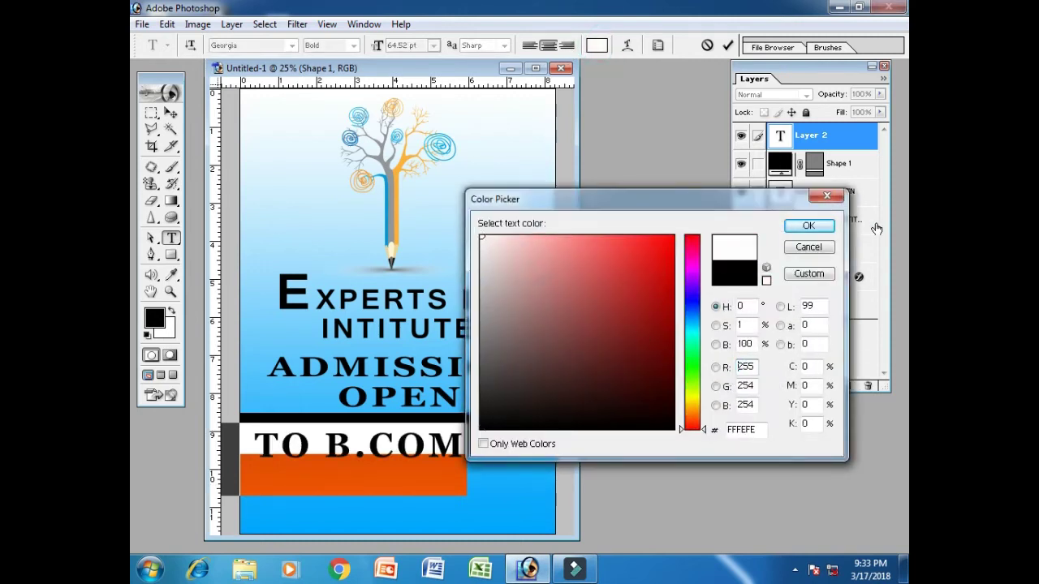
{"action": "left_click", "coordinate": [808, 226]}
{"action": "left_click", "coordinate": [171, 113]}
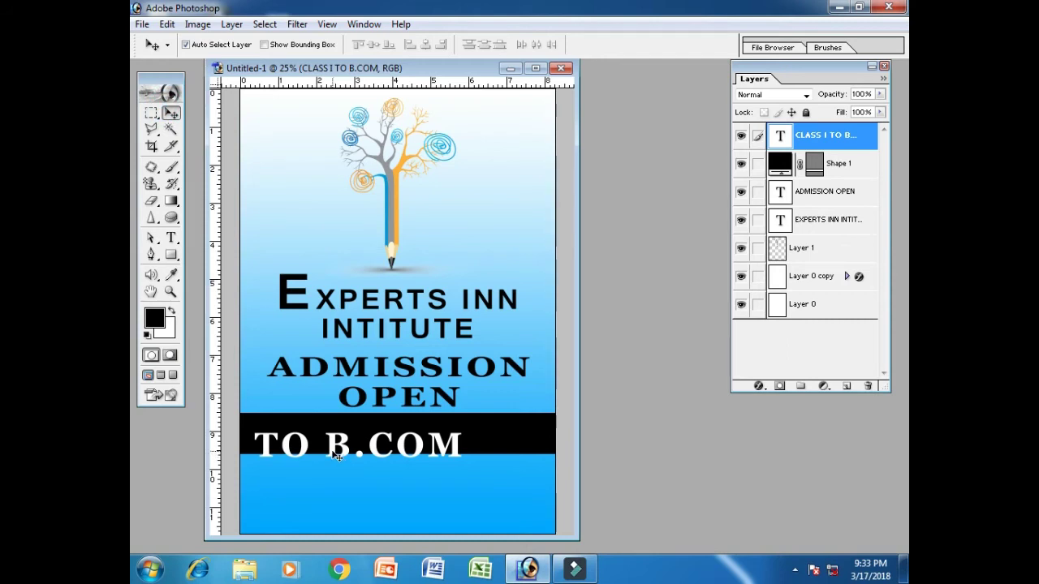
Squeeze the CLASS text to fit the band, centre it horizontally, and nudge it up
{"action": "key", "text": "ctrl+a"}
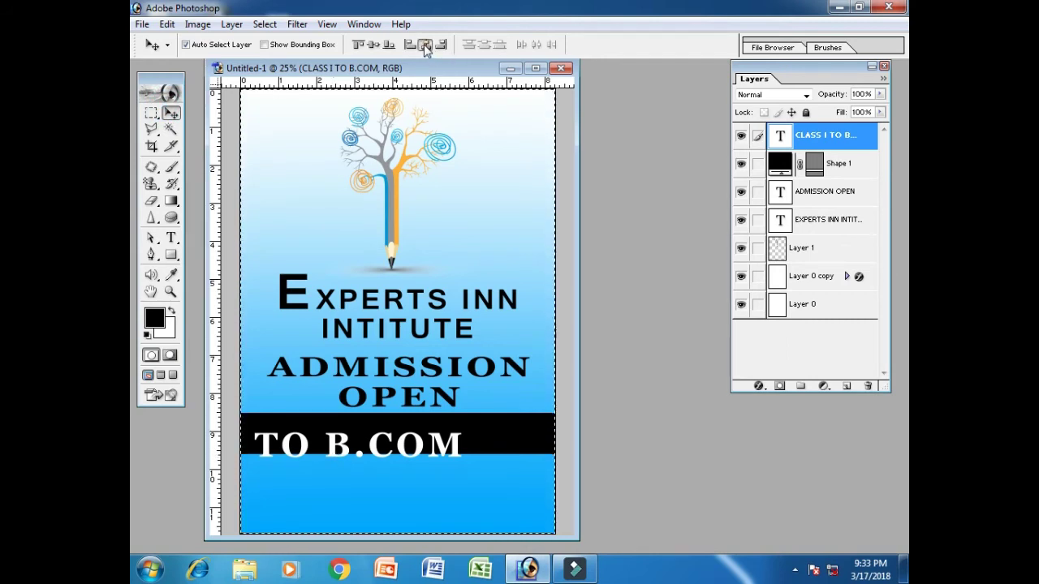
{"action": "left_click", "coordinate": [426, 44]}
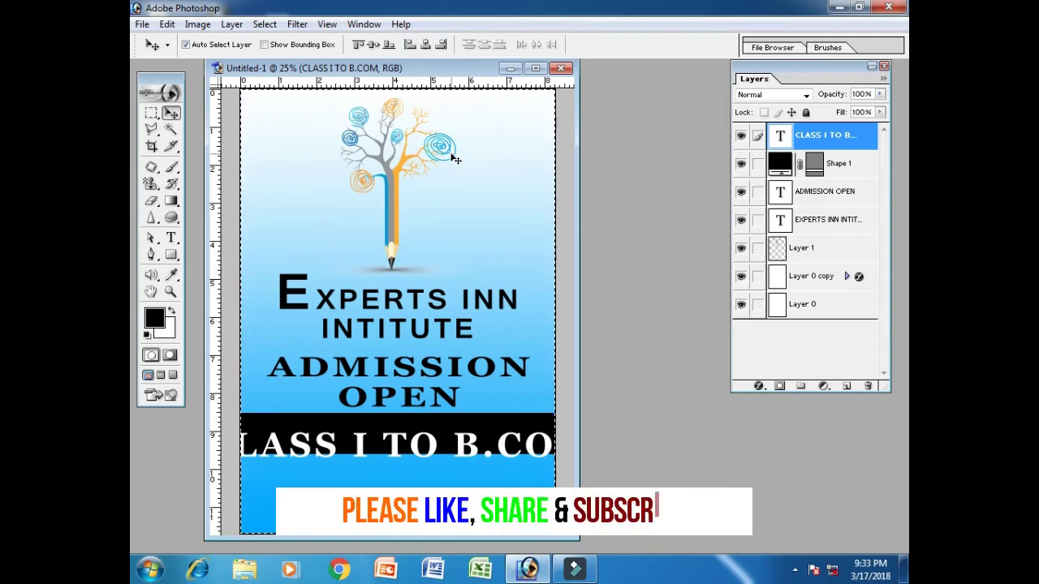
{"action": "key", "text": "ctrl+d"}
{"action": "key", "text": "ctrl+t"}
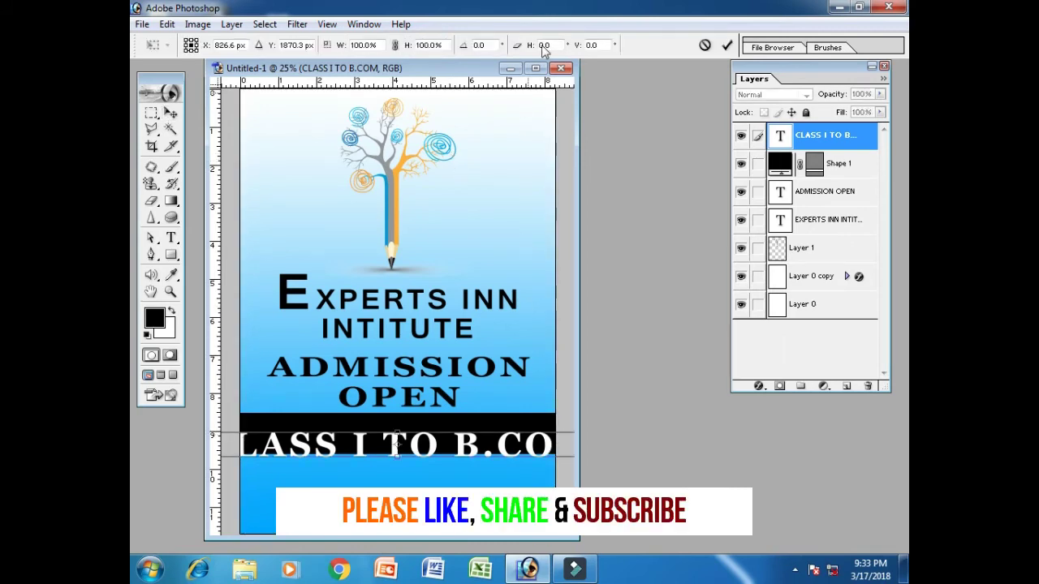
{"action": "left_click", "coordinate": [535, 68]}
{"action": "left_click_drag", "start_coordinate": [716, 458], "coordinate": [646, 458]}
{"action": "key", "text": "Return"}
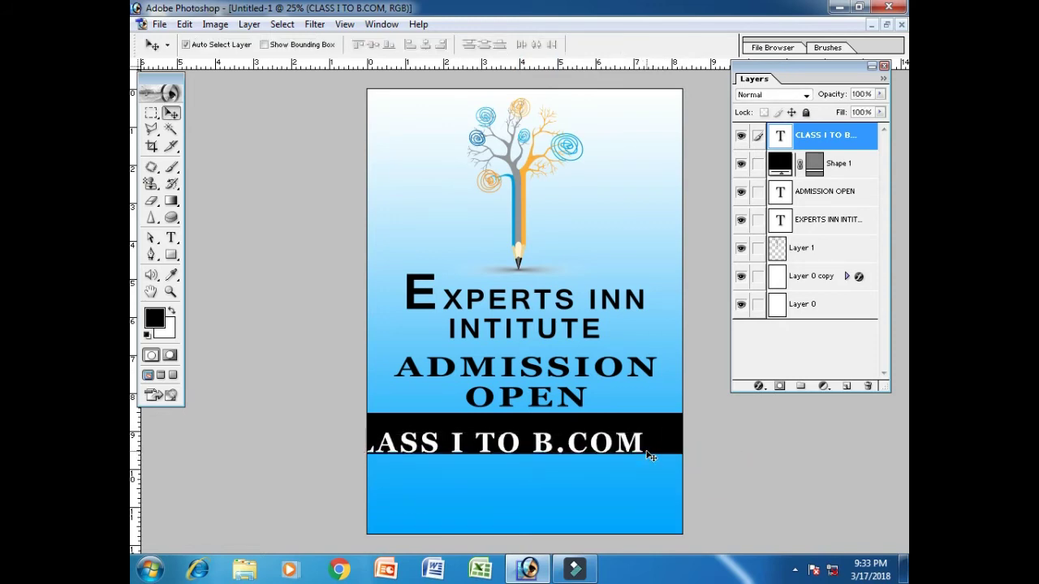
{"action": "key", "text": "ctrl+a"}
{"action": "left_click", "coordinate": [425, 43]}
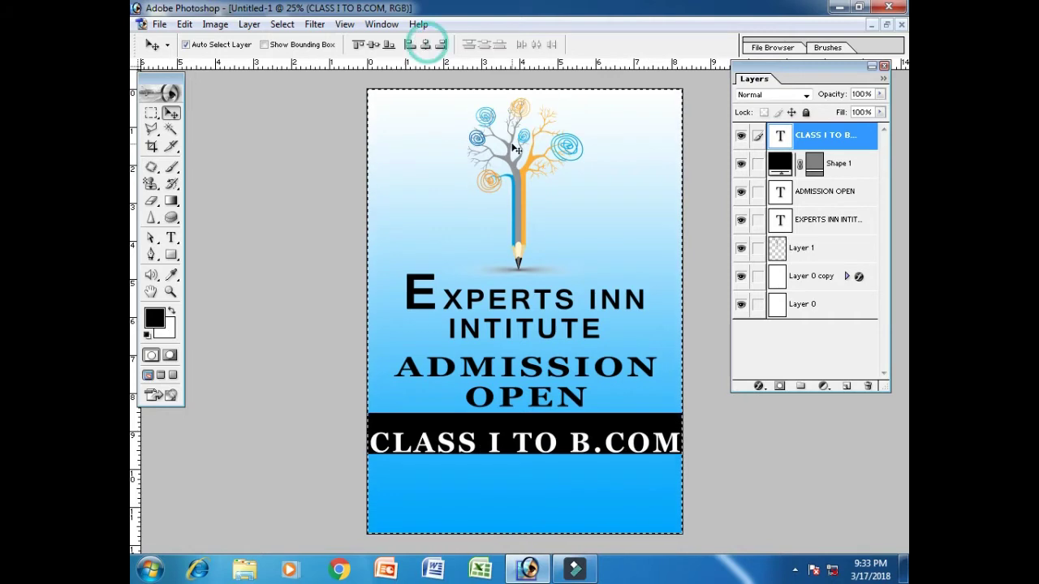
{"action": "key", "text": "ctrl+d"}
{"action": "key", "text": "Up"}
{"action": "key", "text": "Up"}
{"action": "key", "text": "Up"}
{"action": "key", "text": "Up"}
{"action": "key", "text": "Up"}
{"action": "key", "text": "Up"}
{"action": "key", "text": "Up"}
{"action": "key", "text": "Up"}
{"action": "key", "text": "Up"}
{"action": "key", "text": "Up"}
{"action": "key", "text": "Up"}
{"action": "key", "text": "Up"}
{"action": "key", "text": "Up"}
{"action": "key", "text": "Up"}
{"action": "key", "text": "Up"}
{"action": "key", "text": "Up"}
{"action": "key", "text": "Up"}
{"action": "key", "text": "Up"}
{"action": "key", "text": "Up"}
{"action": "key", "text": "Up"}
{"action": "key", "text": "Up"}
{"action": "key", "text": "Up"}
{"action": "key", "text": "Up"}
{"action": "key", "text": "Up"}
{"action": "key", "text": "Up"}
{"action": "key", "text": "Up"}
{"action": "key", "text": "Up"}
{"action": "key", "text": "Up"}
{"action": "key", "text": "Up"}
{"action": "key", "text": "Up"}
{"action": "key", "text": "Up"}
{"action": "key", "text": "Up"}
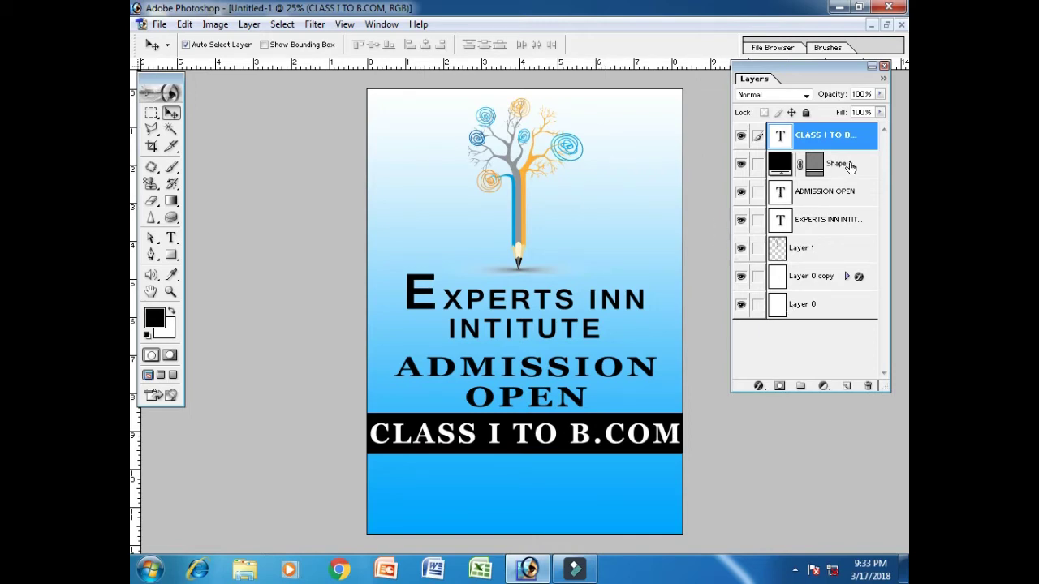
Draw a black rectangle across the page bottom, then duplicate the CLASS I TO B.COM layer
{"action": "left_click_drag", "start_coordinate": [171, 254], "coordinate": [227, 258]}
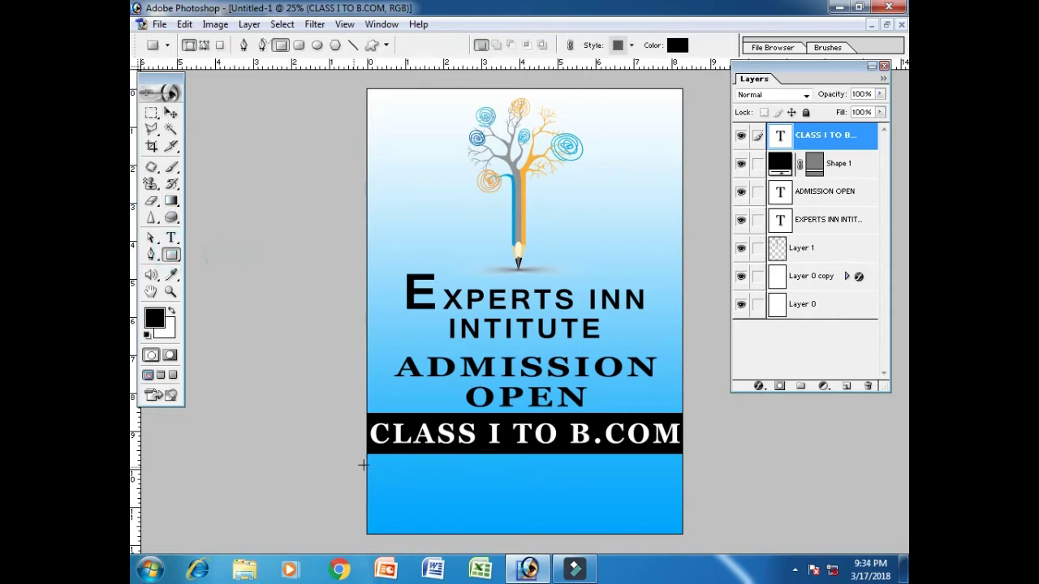
{"action": "left_click_drag", "start_coordinate": [366, 460], "coordinate": [683, 535]}
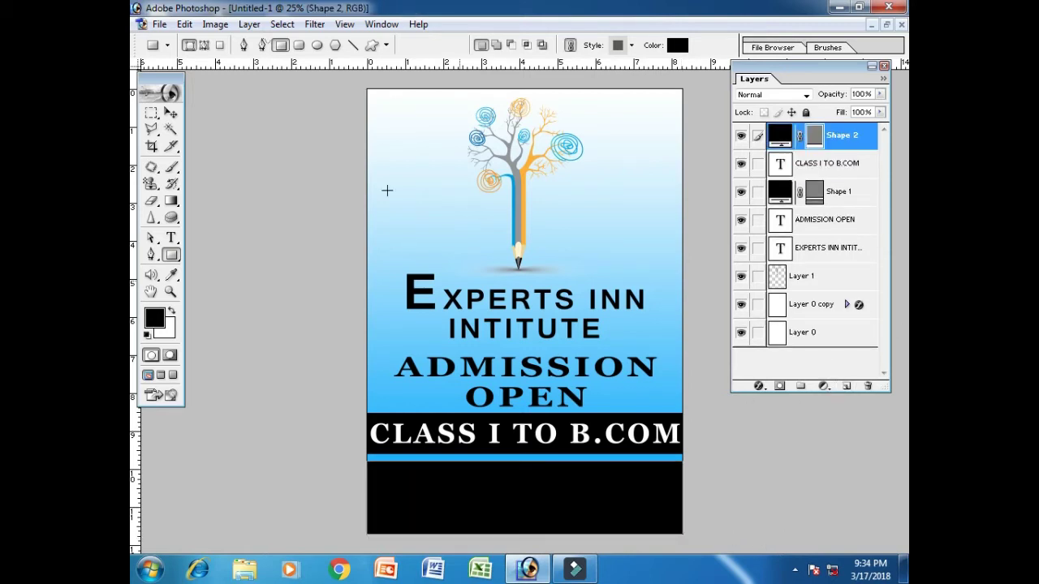
{"action": "left_click", "coordinate": [171, 114]}
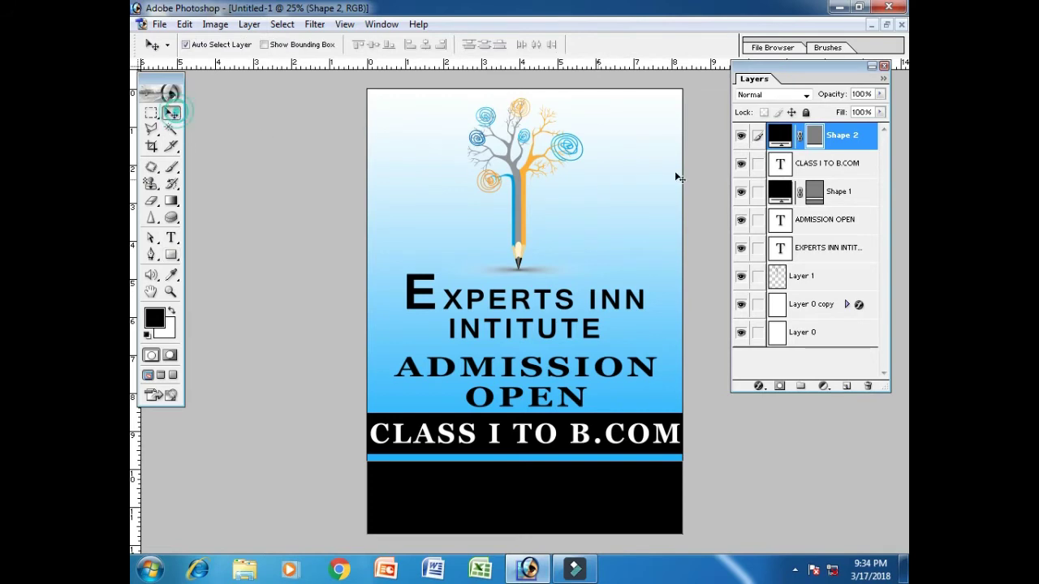
{"action": "right_click", "coordinate": [838, 172]}
{"action": "left_click", "coordinate": [828, 221]}
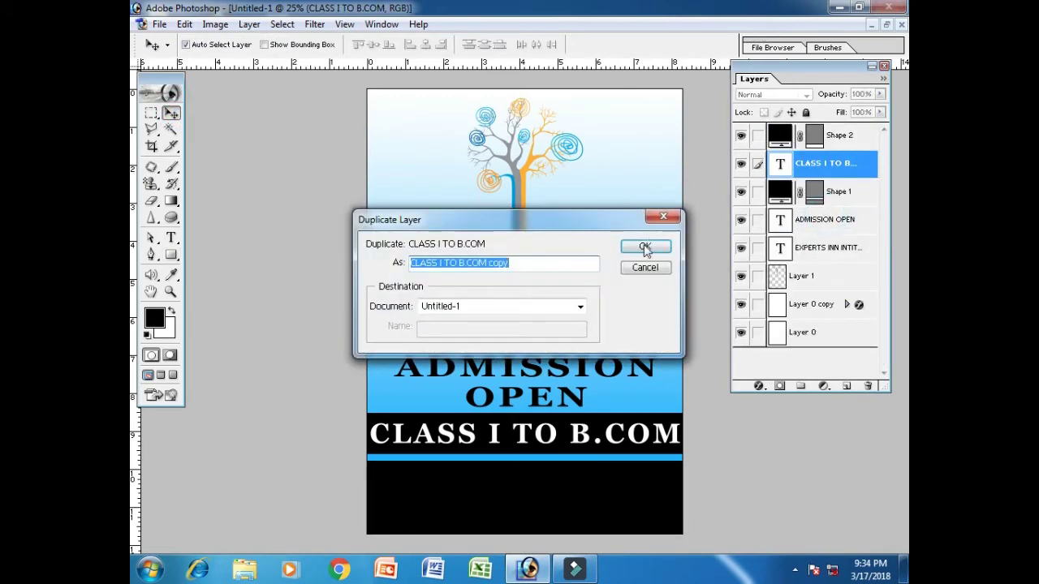
Move the CLASS I TO B.COM copy down onto the bottom bar, stacked above Shape 2
{"action": "left_click", "coordinate": [650, 247]}
{"action": "left_click_drag", "start_coordinate": [447, 438], "coordinate": [448, 467]}
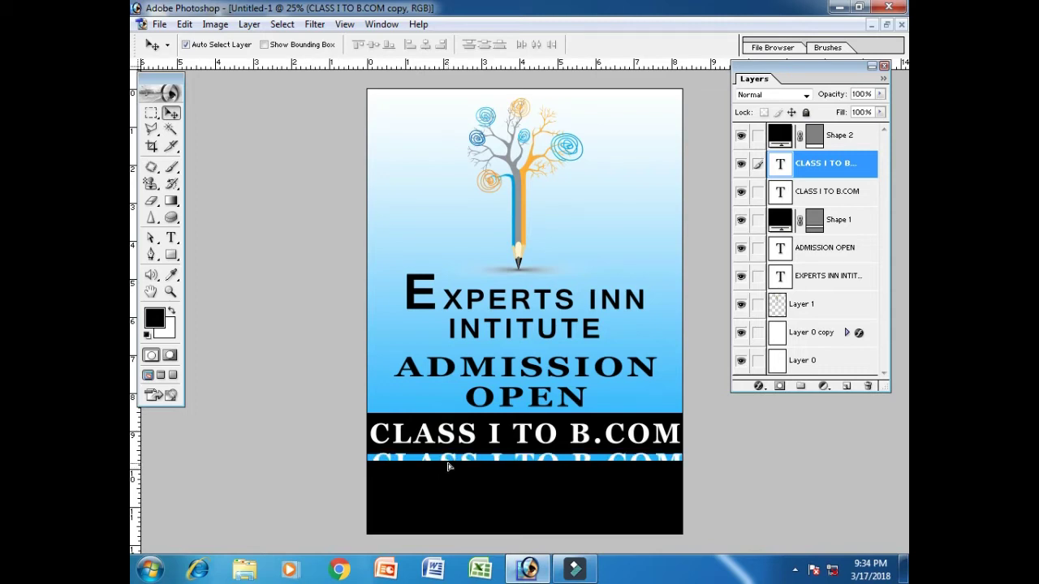
{"action": "left_click", "coordinate": [739, 222]}
{"action": "left_click", "coordinate": [740, 220]}
{"action": "left_click", "coordinate": [740, 136]}
{"action": "left_click", "coordinate": [740, 136]}
{"action": "left_click_drag", "start_coordinate": [849, 162], "coordinate": [848, 136]}
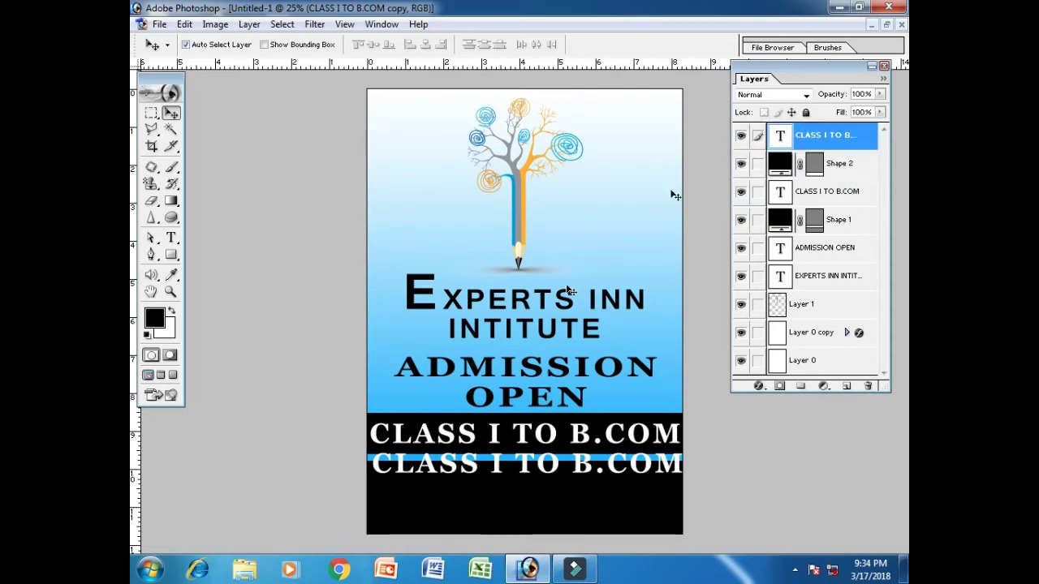
{"action": "left_click_drag", "start_coordinate": [406, 477], "coordinate": [406, 487]}
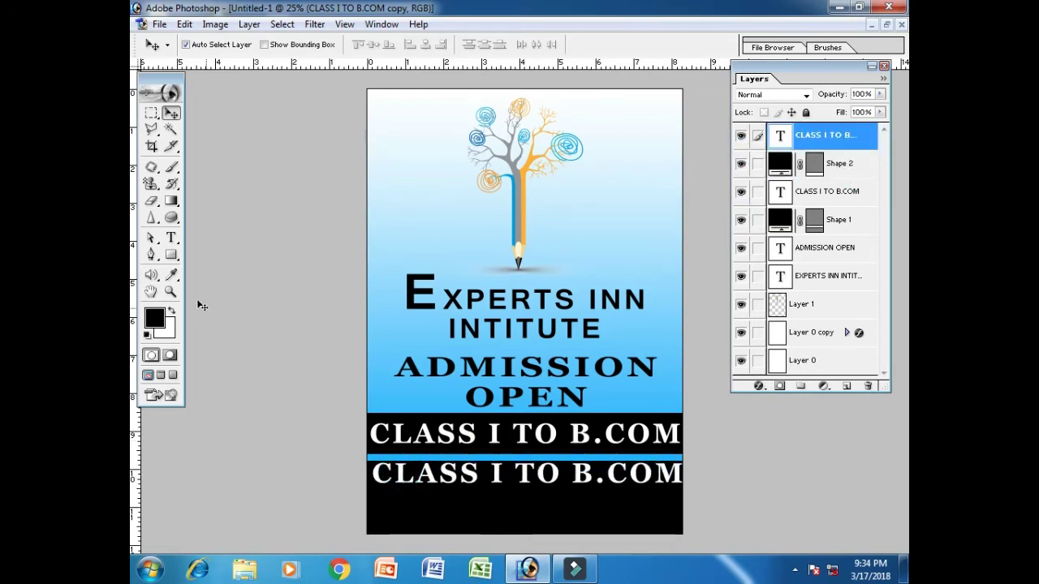
{"action": "left_click", "coordinate": [171, 237]}
{"action": "left_click", "coordinate": [444, 471]}
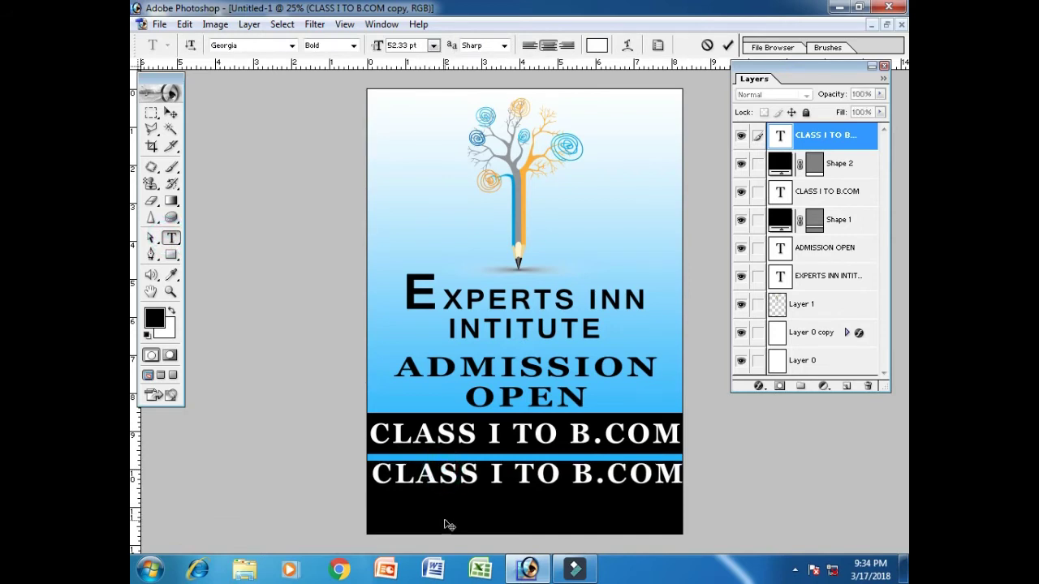
Replace the copy's text with the institute's two-line postal address
{"action": "key", "text": "ctrl+a"}
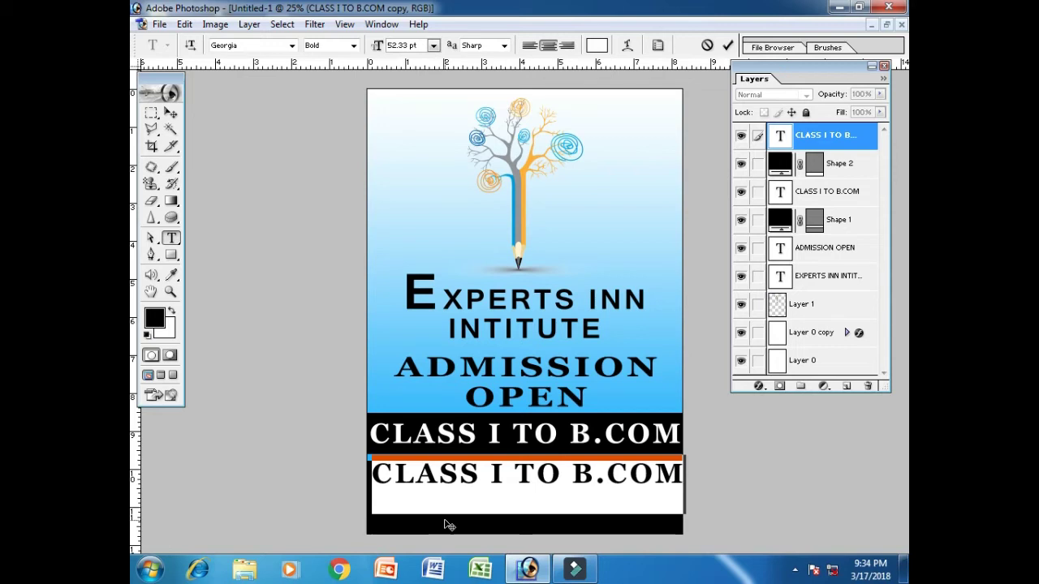
{"action": "type", "text": "PLO"}
{"action": "type", "text": "T"}
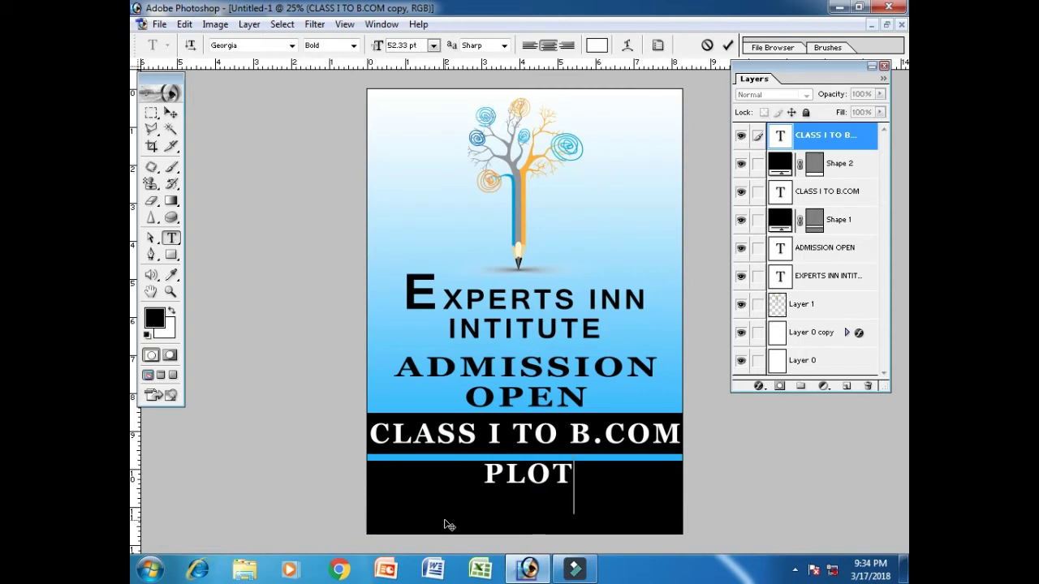
{"action": "type", "text": " NO"}
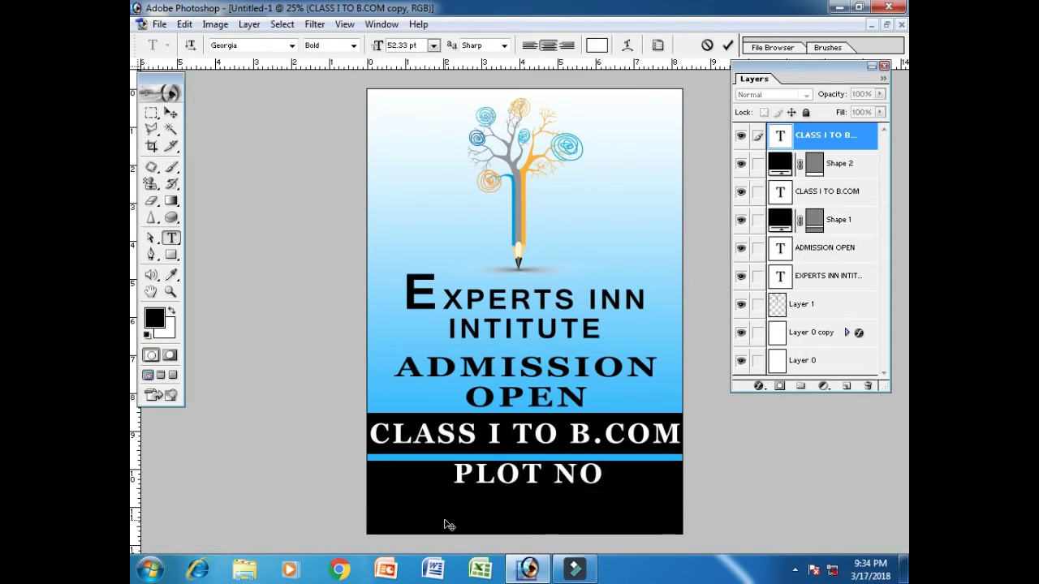
{"action": "type", "text": ". RS"}
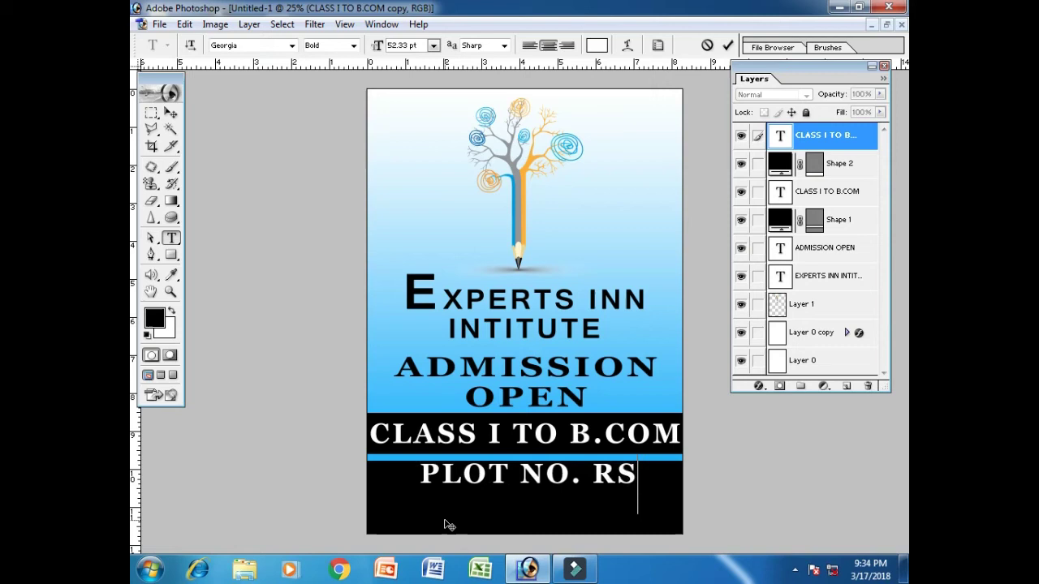
{"action": "type", "text": "-"}
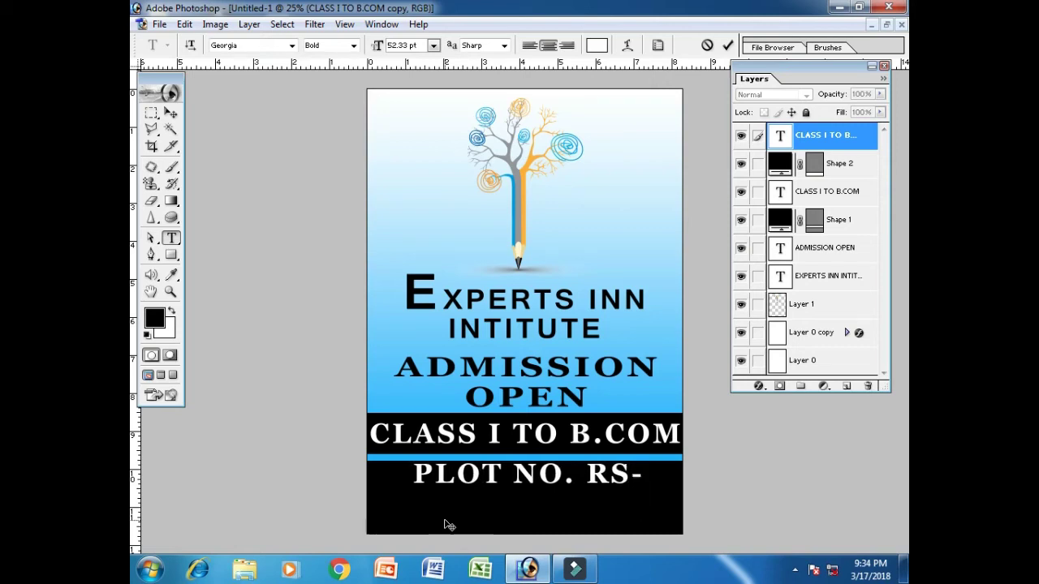
{"action": "type", "text": "4, SEC"}
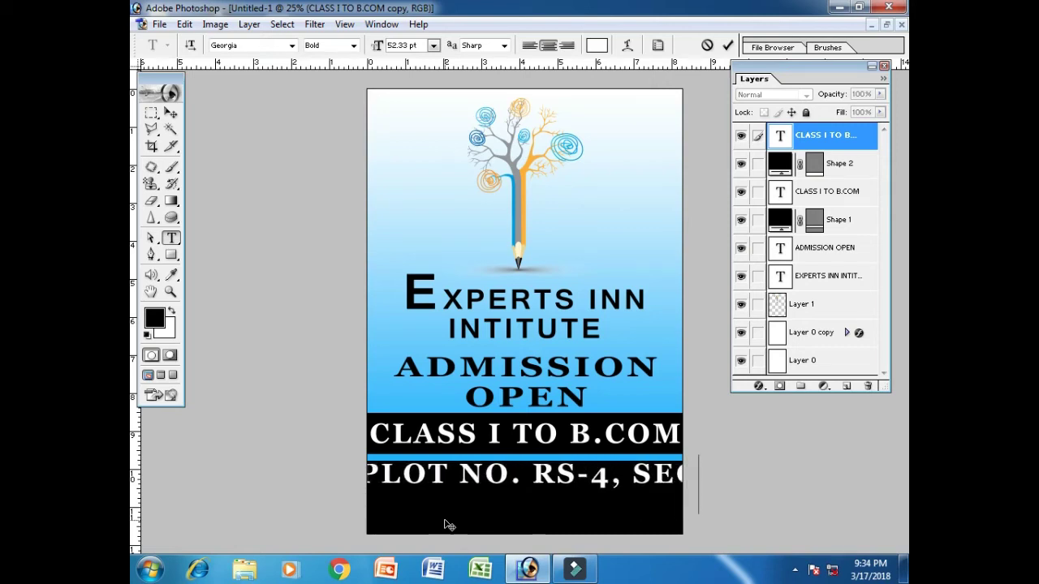
{"action": "type", "text": "TO"}
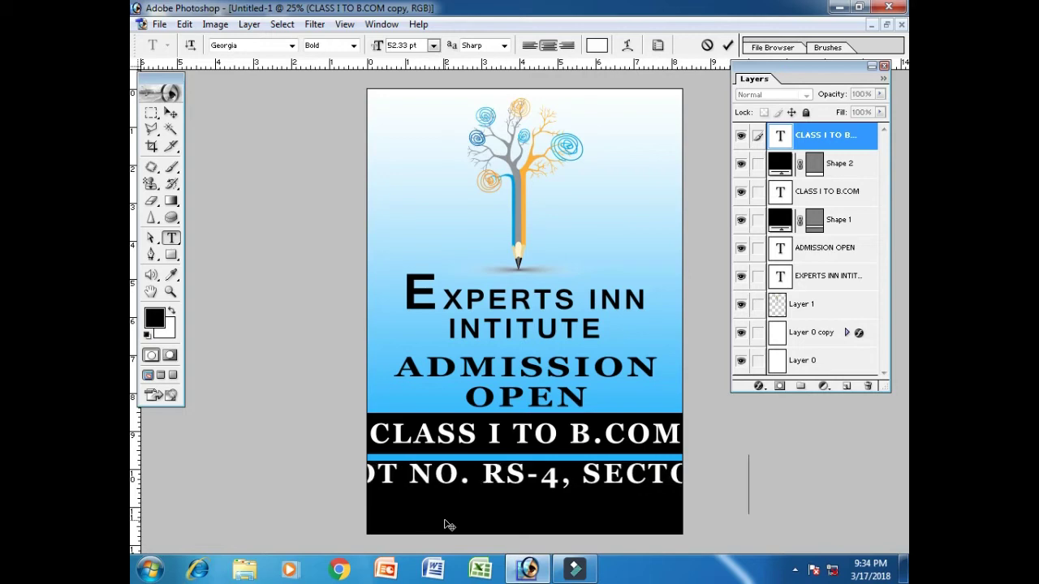
{"action": "type", "text": "R"}
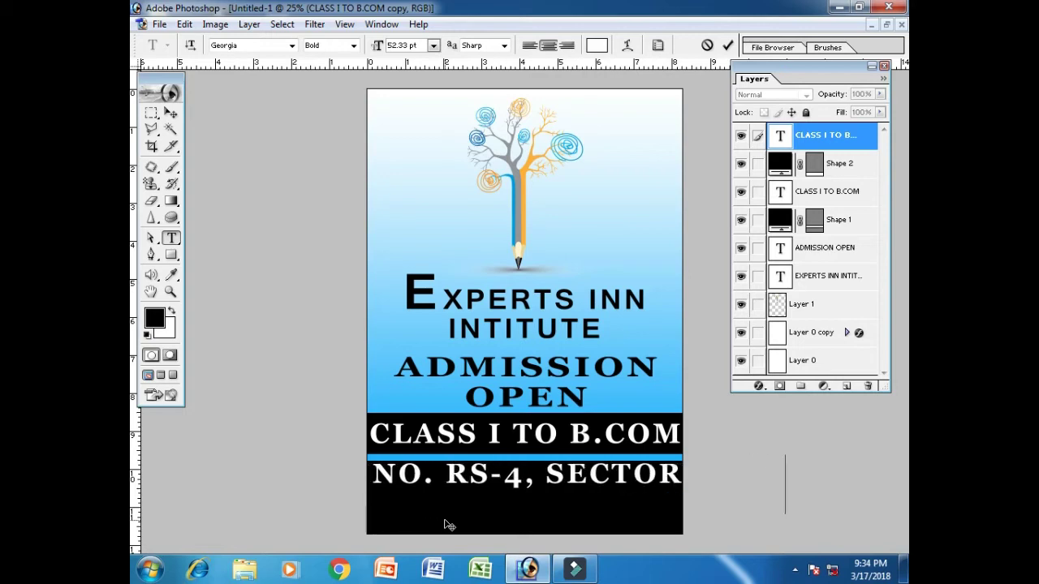
{"action": "type", "text": "C/4,"}
{"action": "type", "text": "NO"}
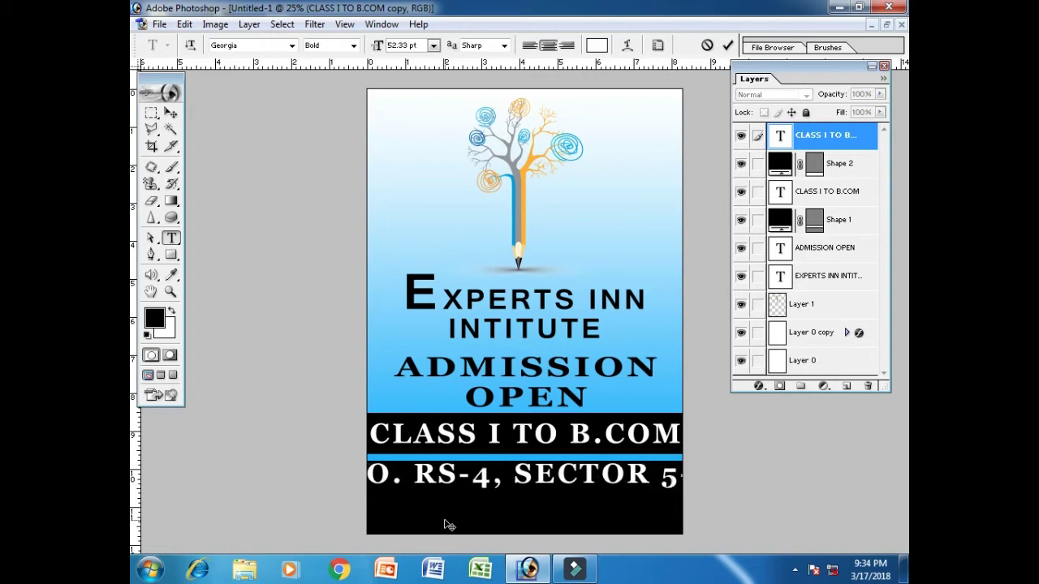
{"action": "type", "text": "."}
{"action": "type", "text": "5"}
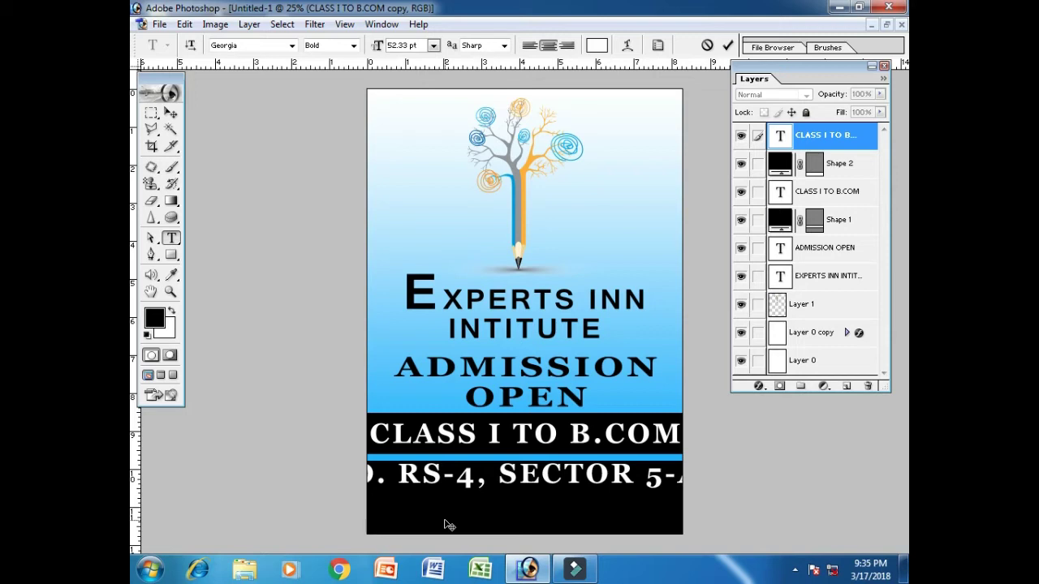
{"action": "key", "text": "Return"}
{"action": "type", "text": "NORTH KARACHI"}
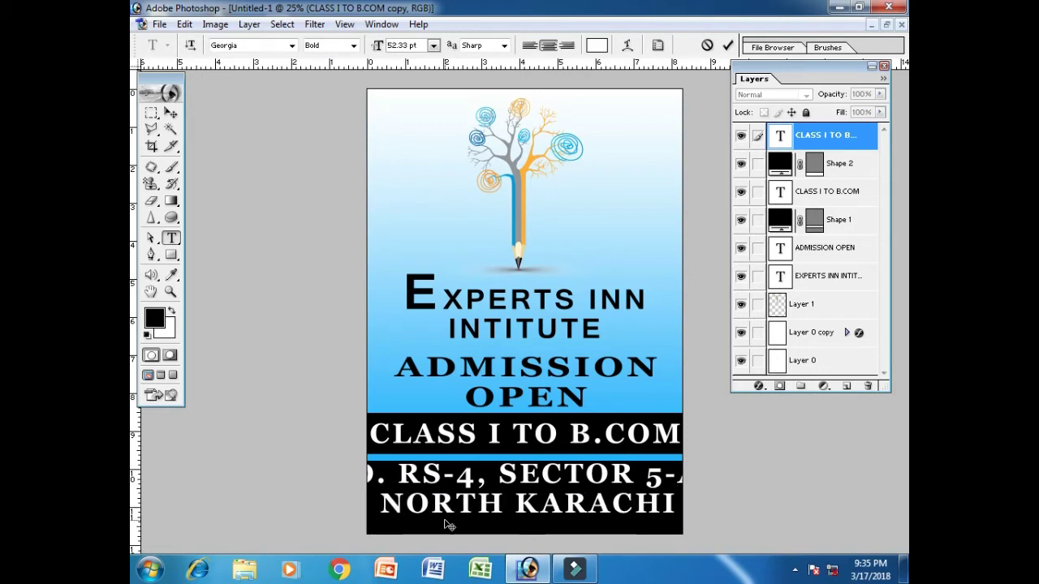
Set the address text size to 20 pt
{"action": "key", "text": "ctrl+a"}
{"action": "left_click", "coordinate": [400, 46]}
{"action": "type", "text": "30"}
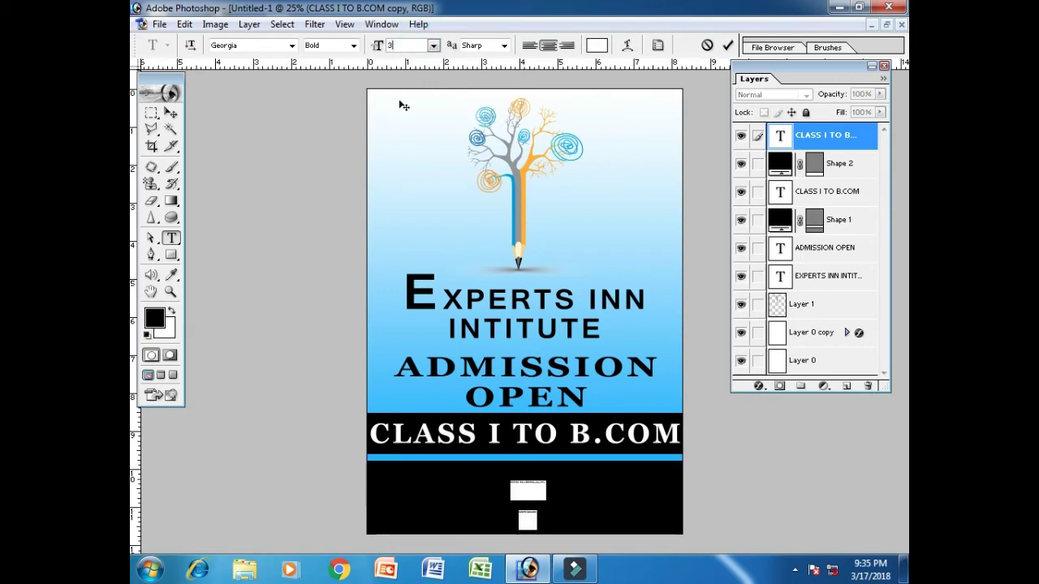
{"action": "left_click", "coordinate": [405, 46]}
{"action": "type", "text": "20"}
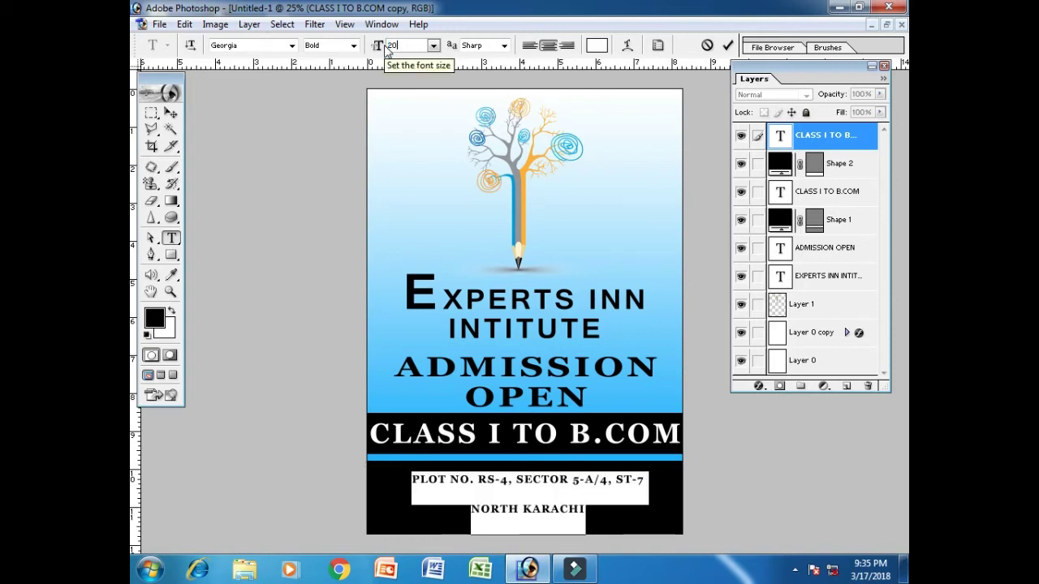
{"action": "left_click", "coordinate": [172, 116]}
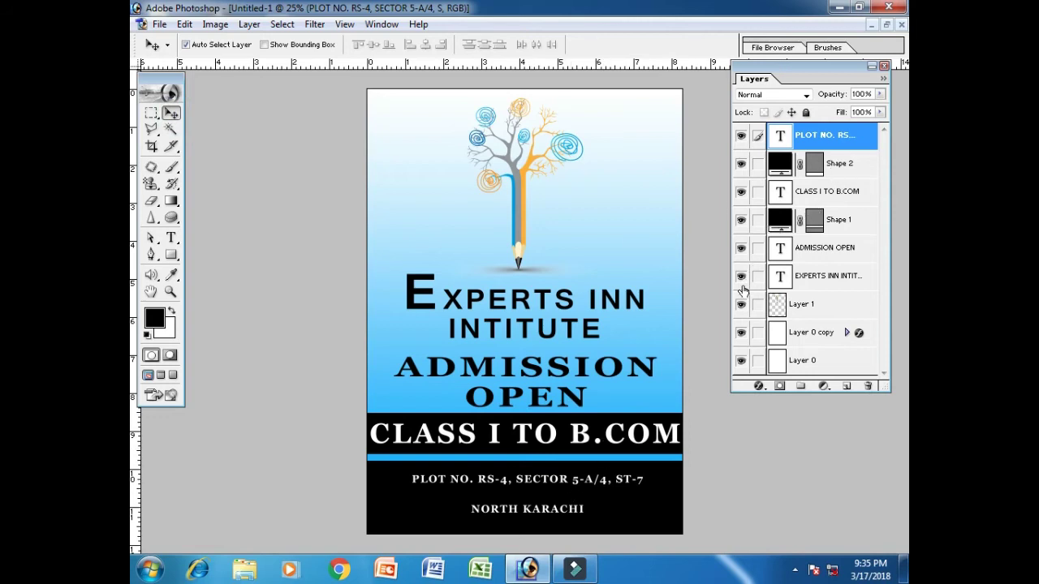
Shrink the tree artwork to about 77% and centre it horizontally on the page
{"action": "left_click", "coordinate": [802, 304]}
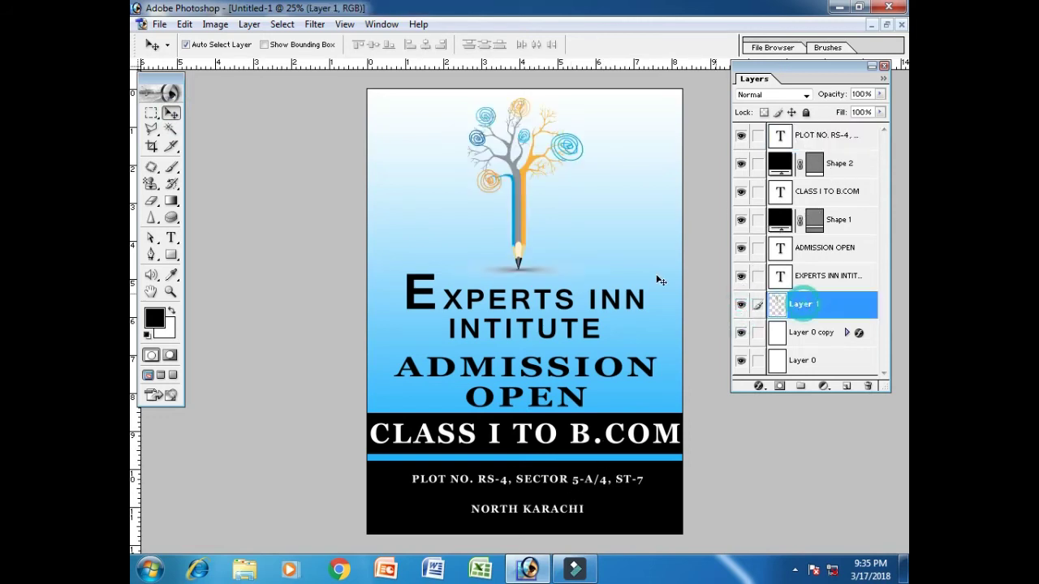
{"action": "key", "text": "ctrl+t"}
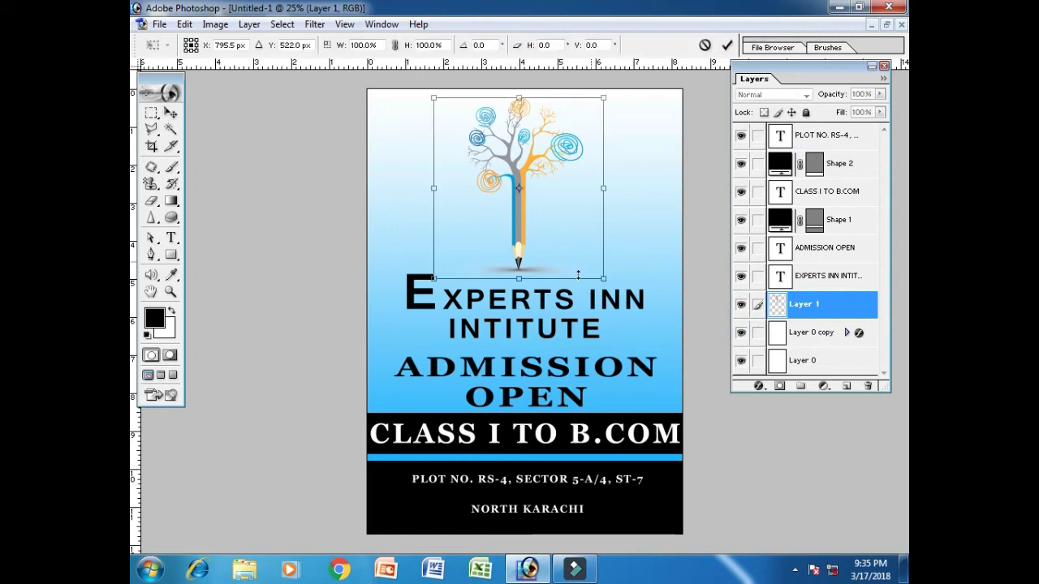
{"action": "left_click_drag", "start_coordinate": [606, 278], "coordinate": [570, 236]}
{"action": "key", "text": "Return"}
{"action": "key", "text": "ctrl+a"}
{"action": "left_click", "coordinate": [425, 44]}
{"action": "key", "text": "ctrl+d"}
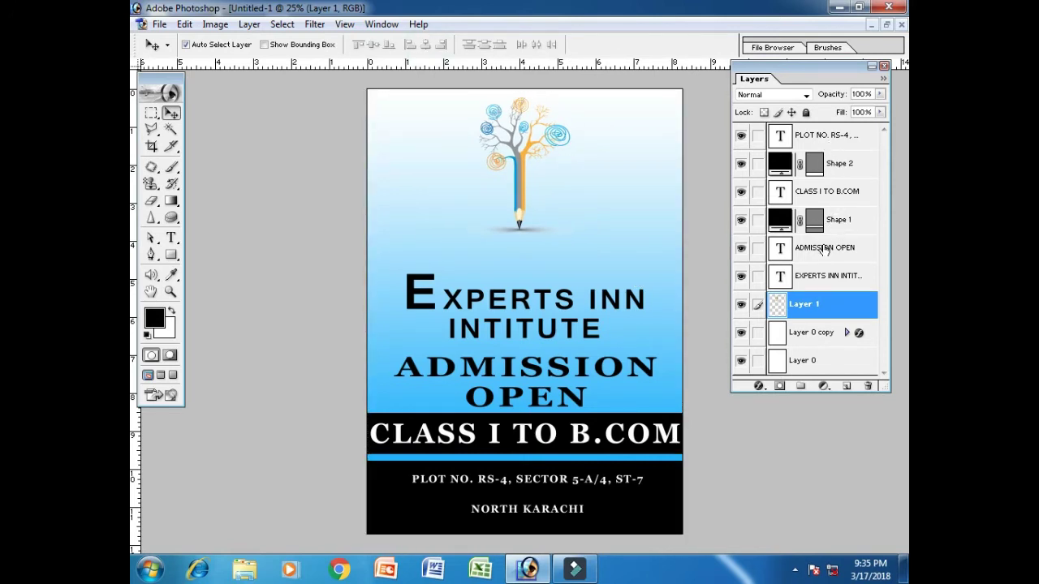
Raise EXPERTS INN INTITUTE, ADMISSION OPEN and the black band higher on the page
{"action": "left_click", "coordinate": [824, 276]}
{"action": "key", "text": "shift+Up"}
{"action": "key", "text": "shift+Up"}
{"action": "key", "text": "shift+Up"}
{"action": "key", "text": "shift+Up"}
{"action": "key", "text": "shift+Up"}
{"action": "key", "text": "shift+Up"}
{"action": "key", "text": "shift+Up"}
{"action": "key", "text": "shift+Up"}
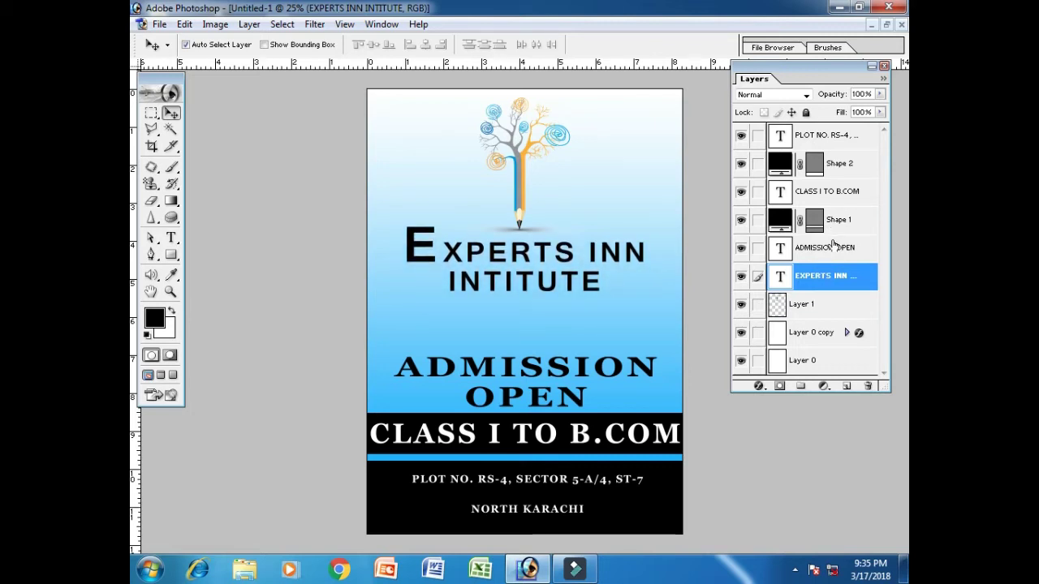
{"action": "left_click", "coordinate": [832, 246]}
{"action": "key", "text": "shift+Up"}
{"action": "key", "text": "shift+Up"}
{"action": "key", "text": "shift+Up"}
{"action": "key", "text": "shift+Up"}
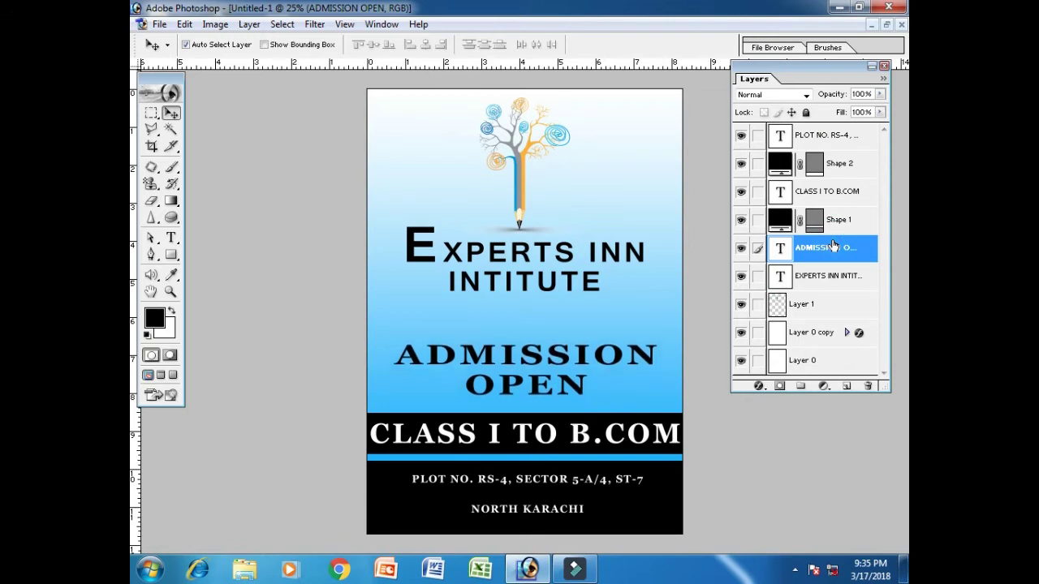
{"action": "key", "text": "shift+Up"}
{"action": "key", "text": "shift+Up"}
{"action": "key", "text": "shift+Up"}
{"action": "key", "text": "shift+Up"}
{"action": "key", "text": "shift+Up"}
{"action": "key", "text": "shift+Up"}
{"action": "key", "text": "Up"}
{"action": "key", "text": "Up"}
{"action": "key", "text": "Up"}
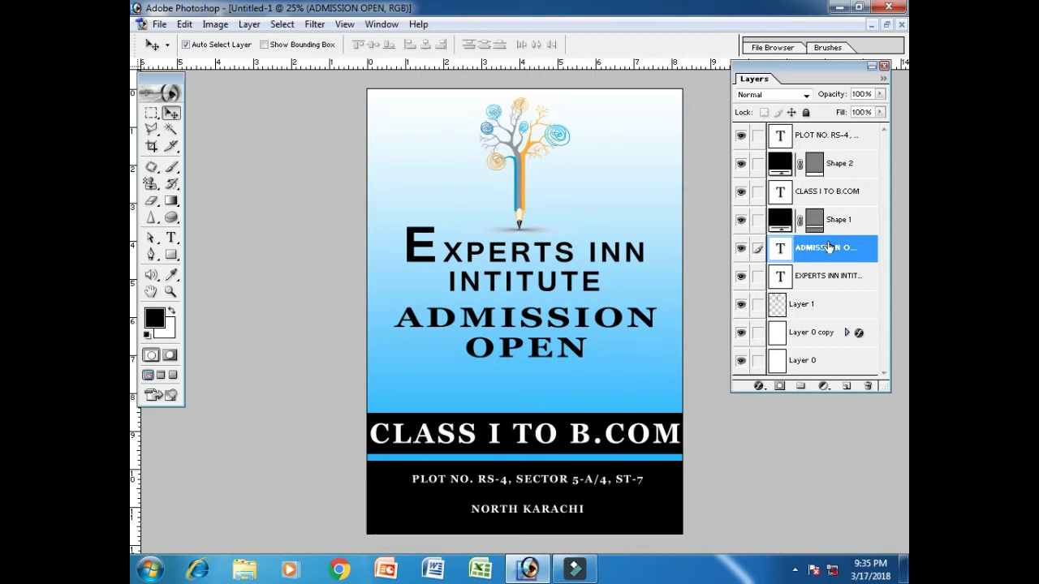
{"action": "left_click", "coordinate": [741, 221]}
{"action": "left_click", "coordinate": [741, 221]}
{"action": "left_click", "coordinate": [840, 221]}
{"action": "key", "text": "shift+Up"}
{"action": "key", "text": "shift+Up"}
{"action": "key", "text": "shift+Up"}
{"action": "key", "text": "shift+Up"}
{"action": "key", "text": "shift+Up"}
{"action": "key", "text": "shift+Up"}
{"action": "key", "text": "shift+Up"}
{"action": "key", "text": "shift+Up"}
{"action": "key", "text": "shift+Up"}
{"action": "key", "text": "shift+Up"}
{"action": "key", "text": "shift+Up"}
{"action": "key", "text": "shift+Up"}
{"action": "key", "text": "shift+Up"}
{"action": "key", "text": "shift+Up"}
{"action": "key", "text": "shift+Up"}
{"action": "key", "text": "shift+Up"}
{"action": "key", "text": "shift+Up"}
{"action": "key", "text": "shift+Up"}
{"action": "key", "text": "shift+Up"}
{"action": "key", "text": "shift+Up"}
{"action": "key", "text": "shift+Up"}
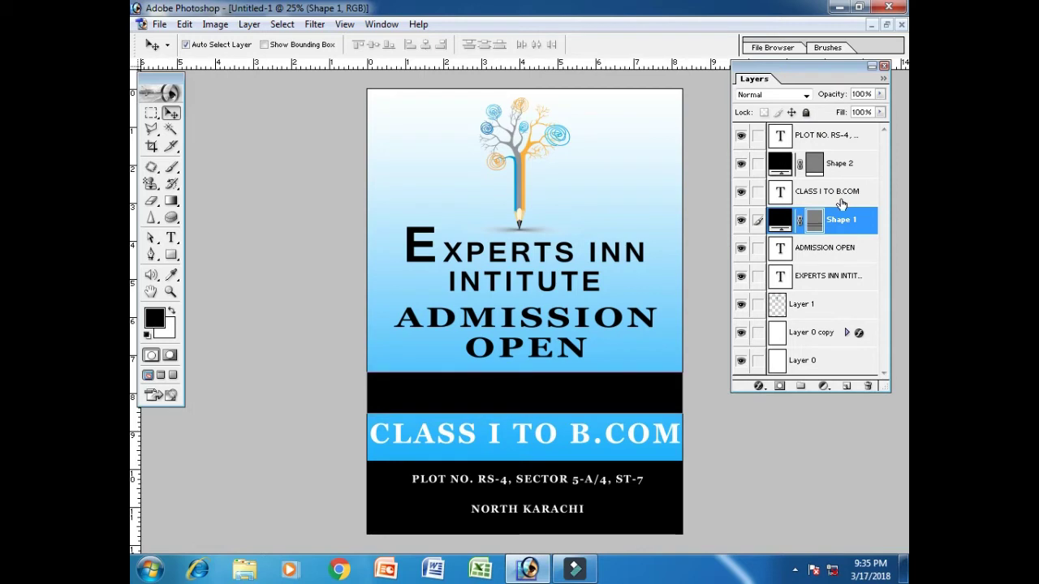
Move the CLASS I TO B.COM text up into the black band
{"action": "left_click", "coordinate": [842, 203]}
{"action": "key", "text": "shift+Up"}
{"action": "key", "text": "shift+Up"}
{"action": "key", "text": "shift+Up"}
{"action": "key", "text": "shift+Up"}
{"action": "key", "text": "shift+Up"}
{"action": "key", "text": "shift+Up"}
{"action": "key", "text": "shift+Up"}
{"action": "key", "text": "shift+Up"}
{"action": "key", "text": "shift+Up"}
{"action": "key", "text": "shift+Up"}
{"action": "key", "text": "shift+Up"}
{"action": "key", "text": "shift+Up"}
{"action": "key", "text": "shift+Up"}
{"action": "key", "text": "shift+Up"}
{"action": "key", "text": "shift+Up"}
{"action": "key", "text": "shift+Up"}
{"action": "key", "text": "shift+Up"}
{"action": "key", "text": "shift+Up"}
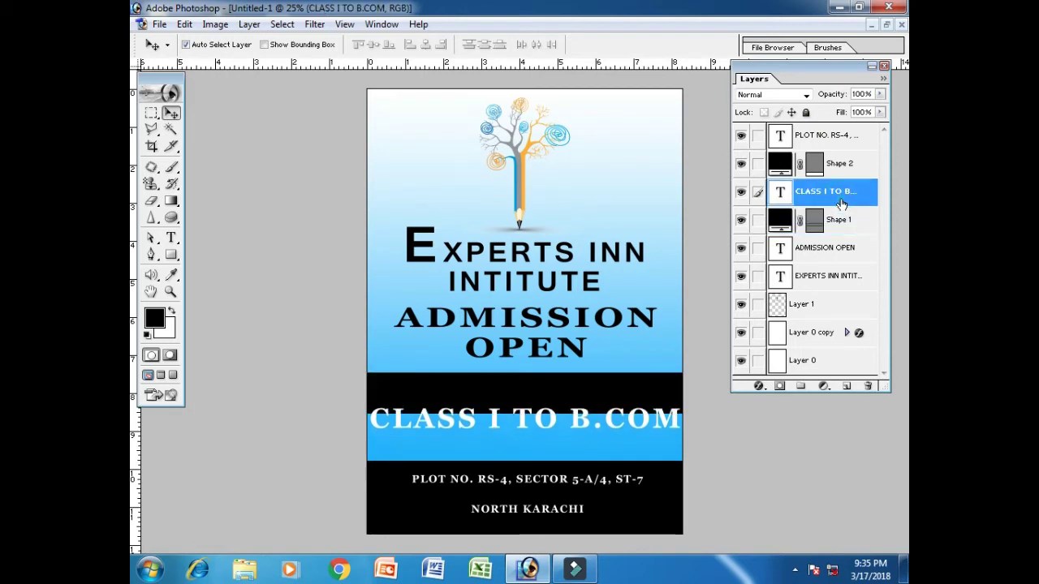
{"action": "key", "text": "shift+Up"}
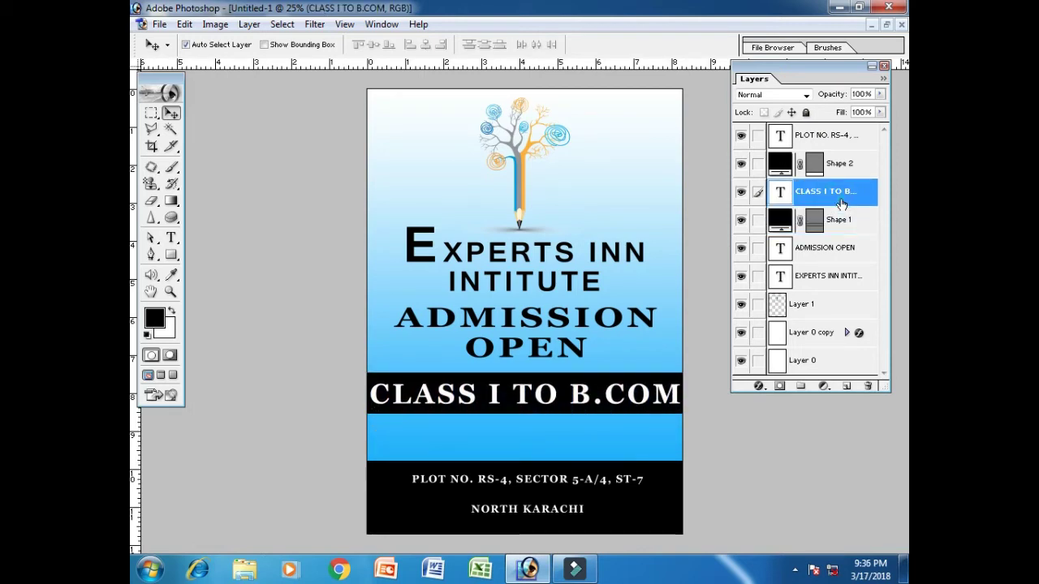
{"action": "key", "text": "shift+Up"}
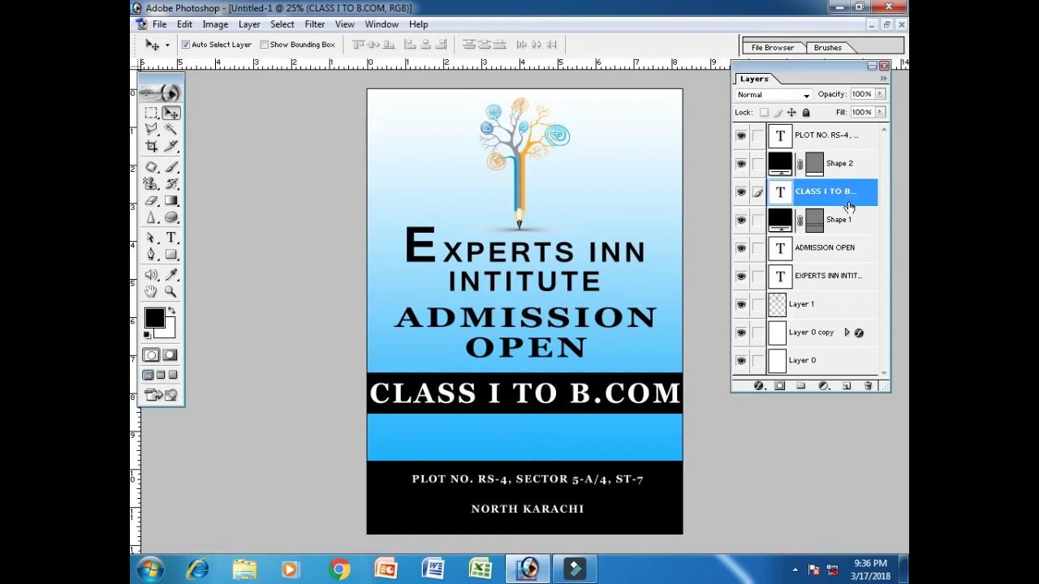
Stretch the bottom black shape upward to just beneath the CLASS I TO B.COM bar
{"action": "left_click", "coordinate": [742, 166]}
{"action": "left_click", "coordinate": [742, 166]}
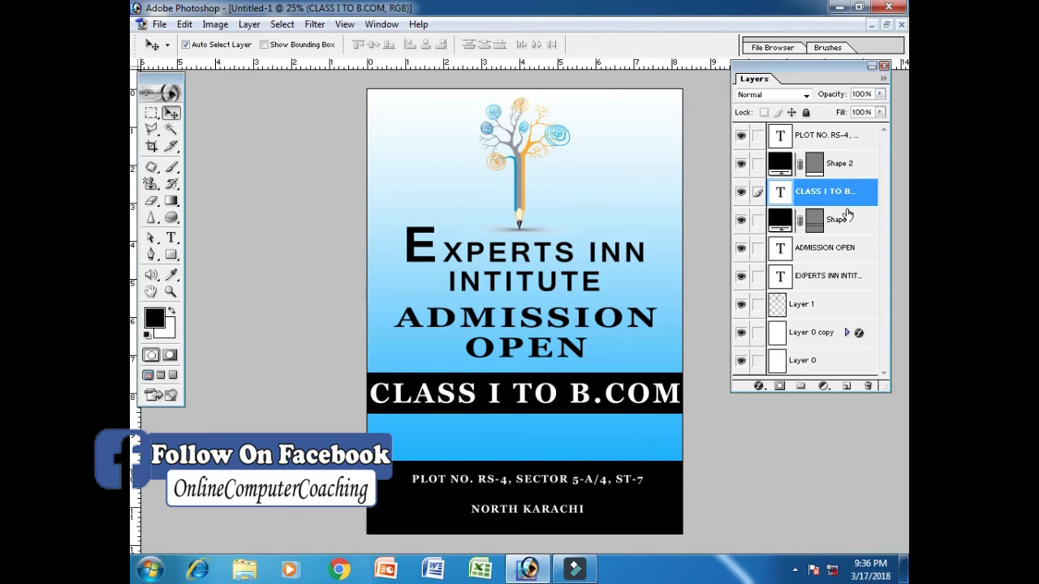
{"action": "left_click", "coordinate": [844, 165]}
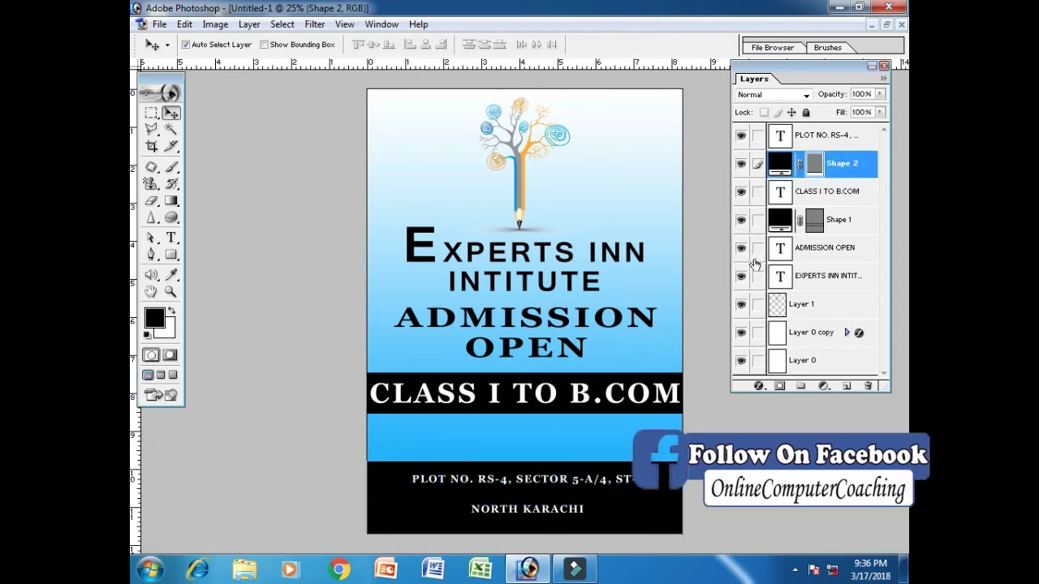
{"action": "key", "text": "ctrl+t"}
{"action": "left_click_drag", "start_coordinate": [525, 462], "coordinate": [526, 416]}
{"action": "key", "text": "Return"}
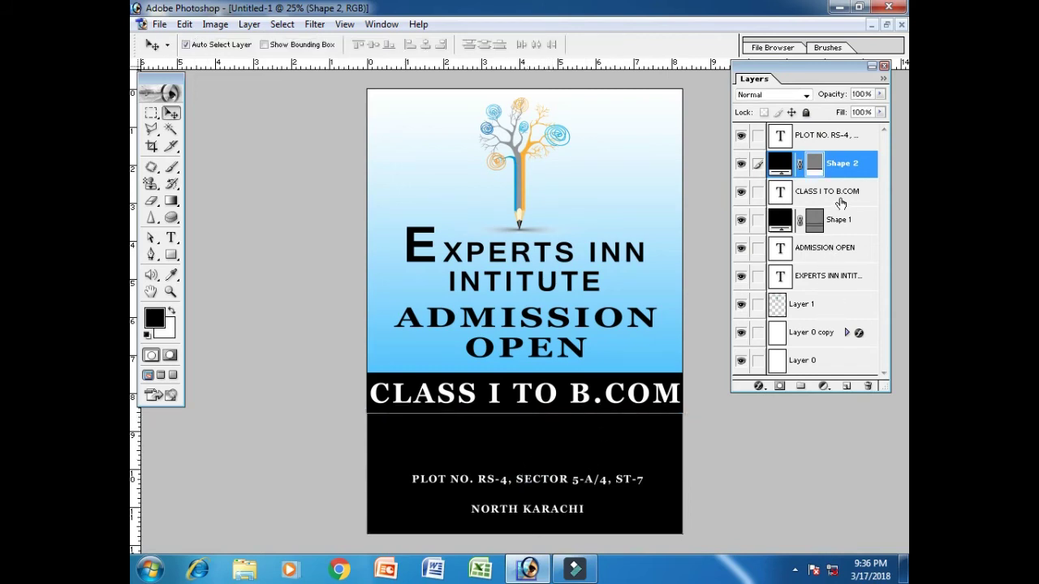
{"action": "left_click", "coordinate": [826, 140]}
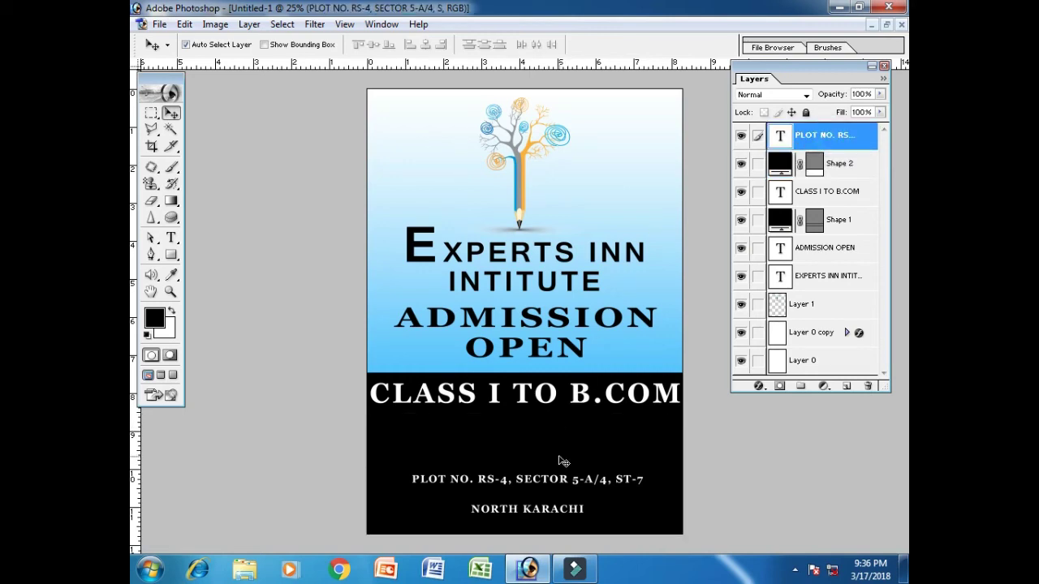
{"action": "left_click", "coordinate": [849, 172]}
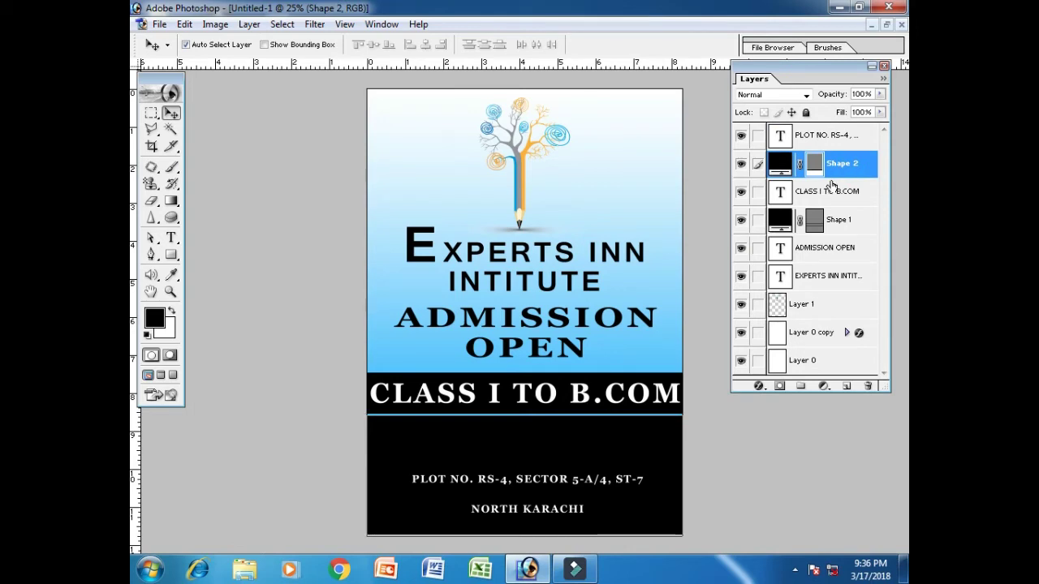
{"action": "left_click", "coordinate": [844, 140]}
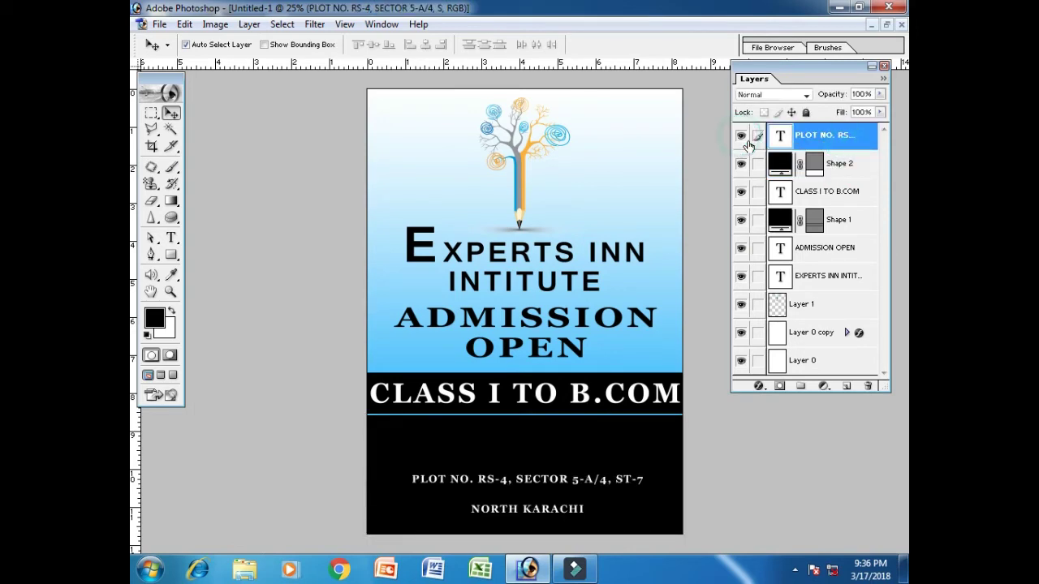
Tighten the address text's leading to 30 pt
{"action": "left_click", "coordinate": [170, 237]}
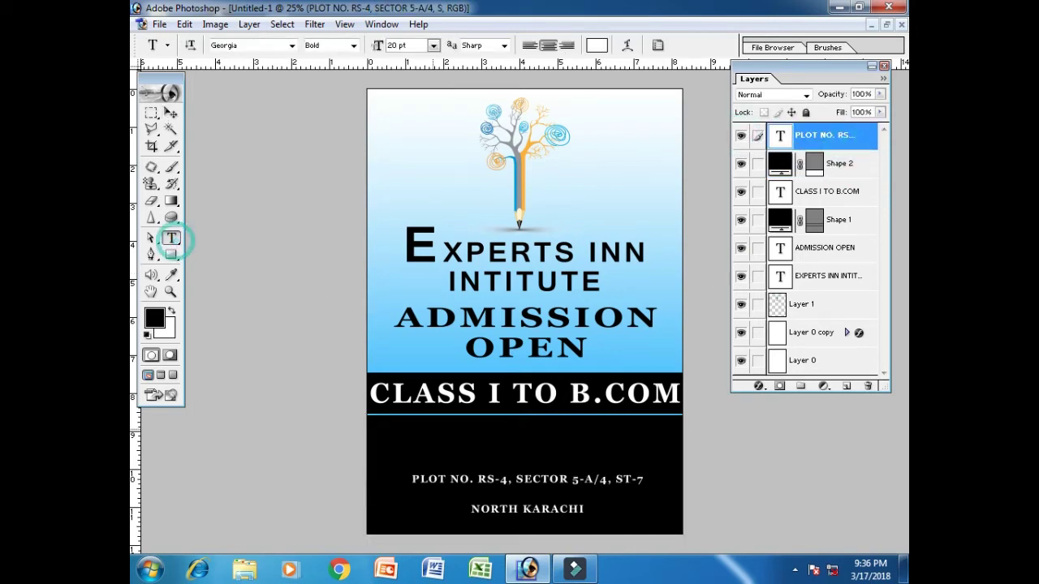
{"action": "left_click", "coordinate": [481, 485]}
{"action": "key", "text": "ctrl+a"}
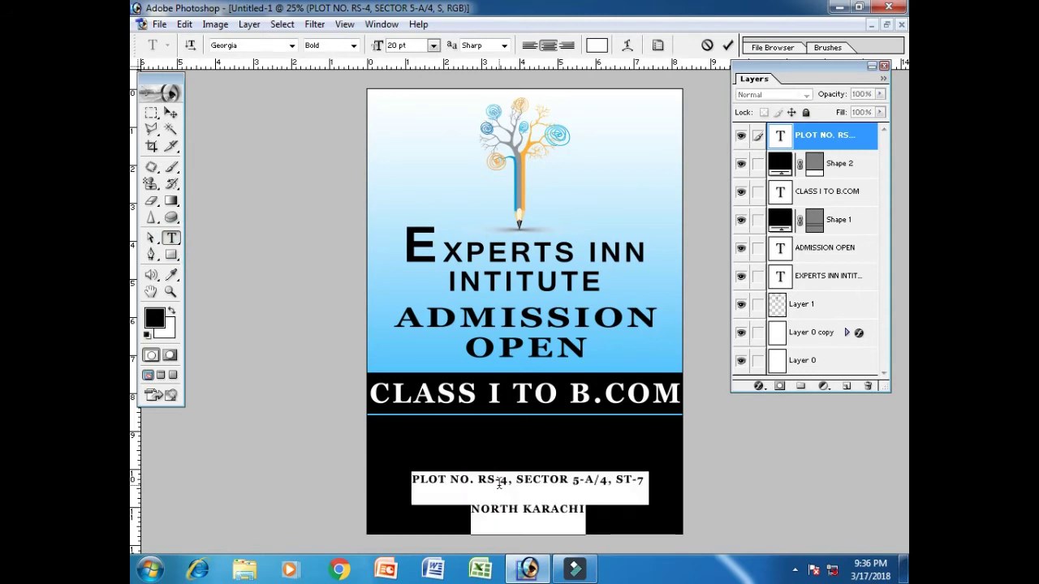
{"action": "key", "text": "ctrl+t"}
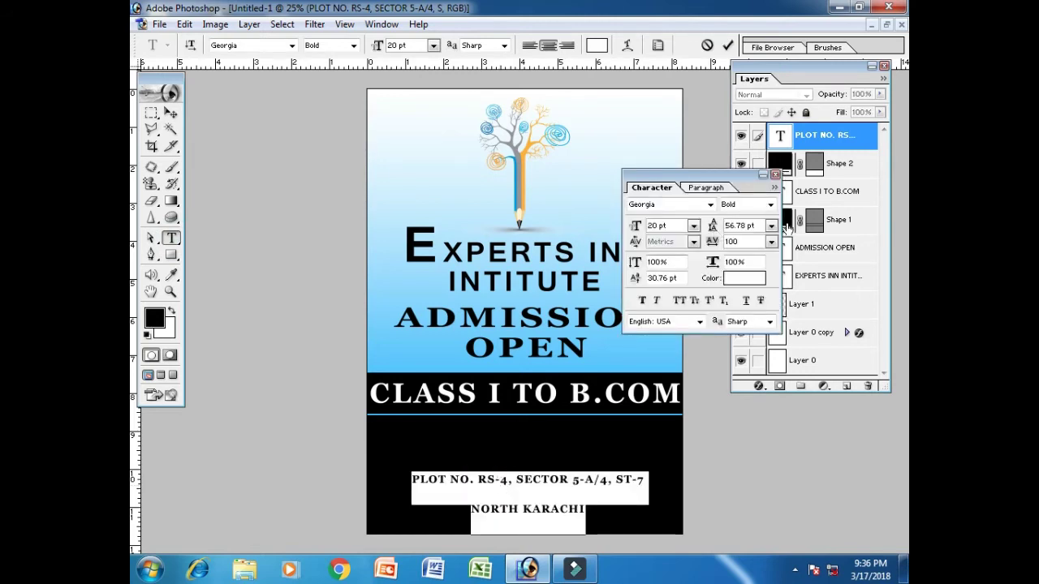
{"action": "left_click", "coordinate": [755, 227]}
{"action": "type", "text": "40"}
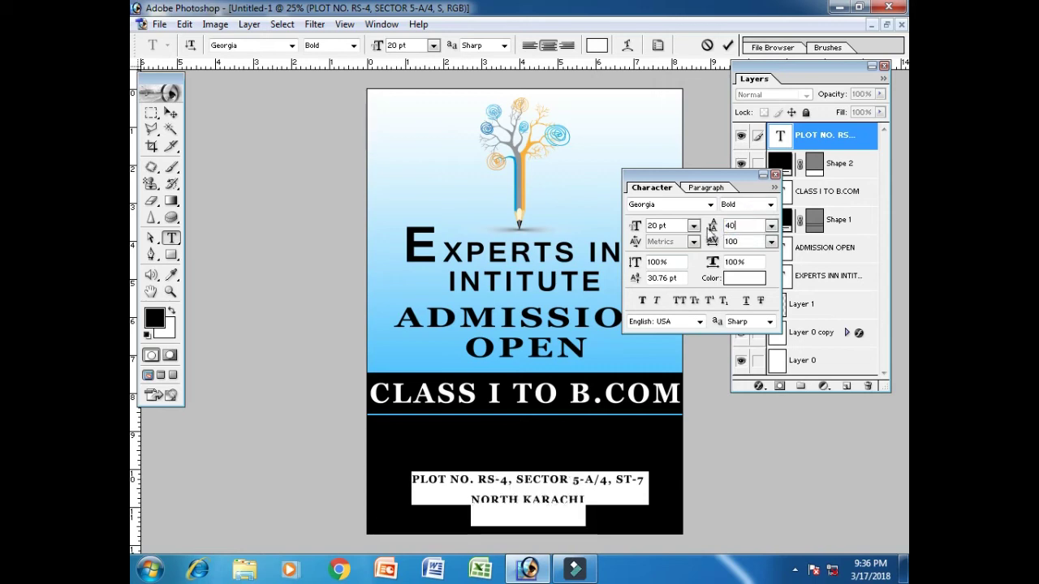
{"action": "key", "text": "BackSpace"}
{"action": "key", "text": "BackSpace"}
{"action": "type", "text": "30"}
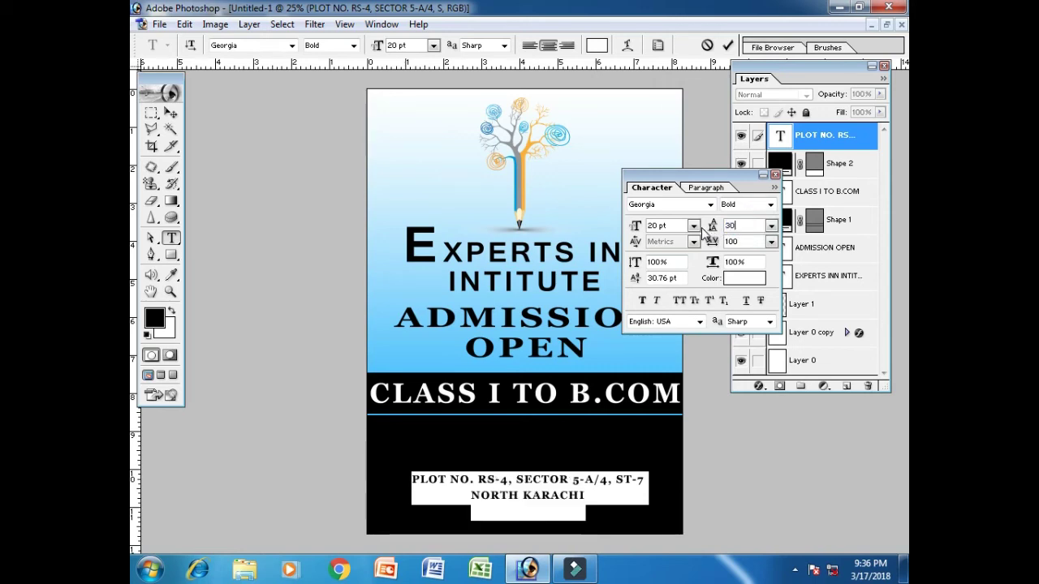
{"action": "left_click", "coordinate": [775, 175]}
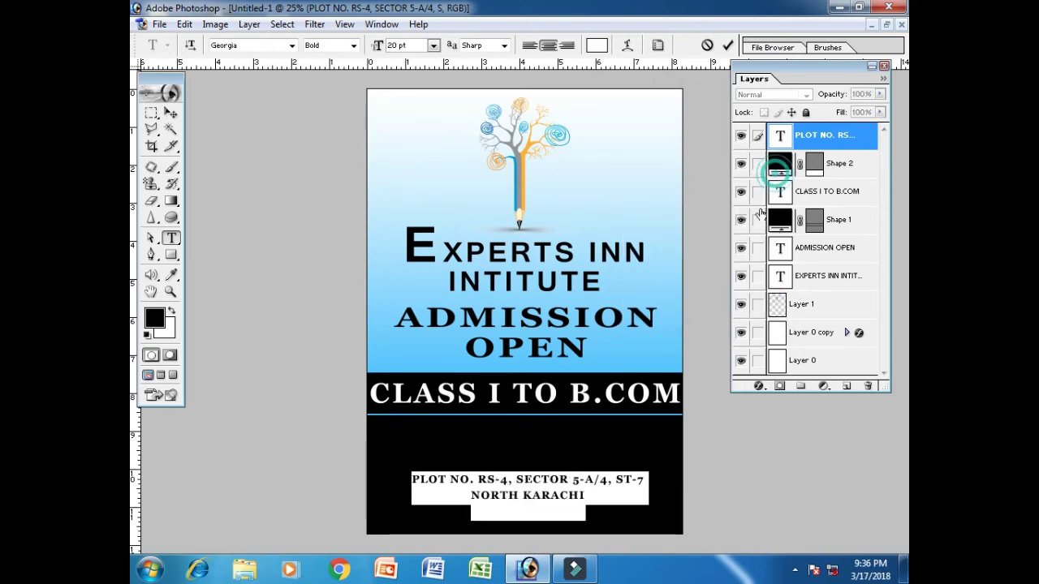
{"action": "left_click", "coordinate": [170, 113]}
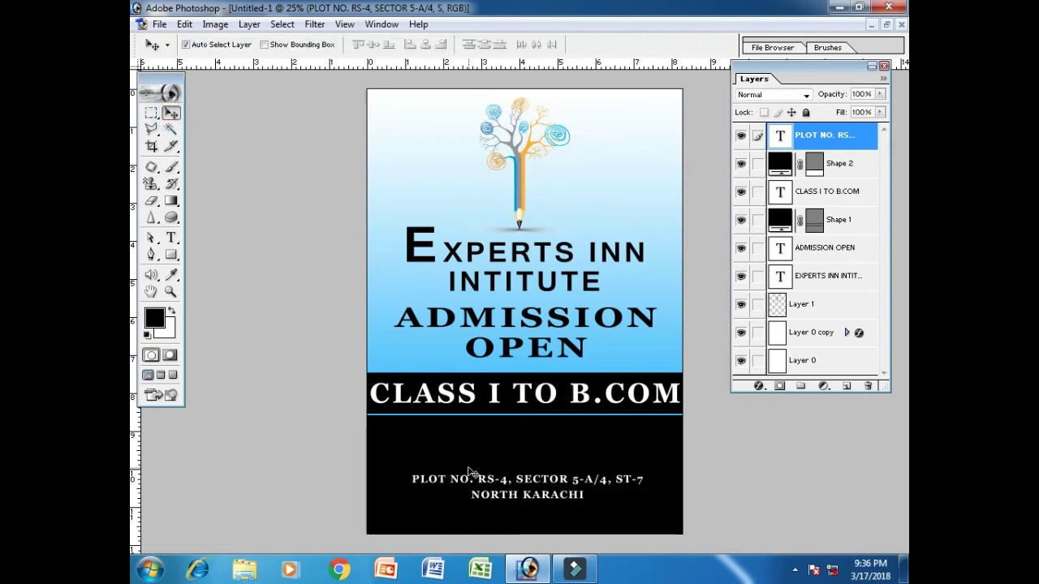
Enlarge the address text to span the bar and nudge it up under the class bar
{"action": "key", "text": "ctrl+t"}
{"action": "left_click_drag", "start_coordinate": [412, 473], "coordinate": [371, 460]}
{"action": "left_click_drag", "start_coordinate": [640, 488], "coordinate": [677, 485]}
{"action": "key", "text": "Return"}
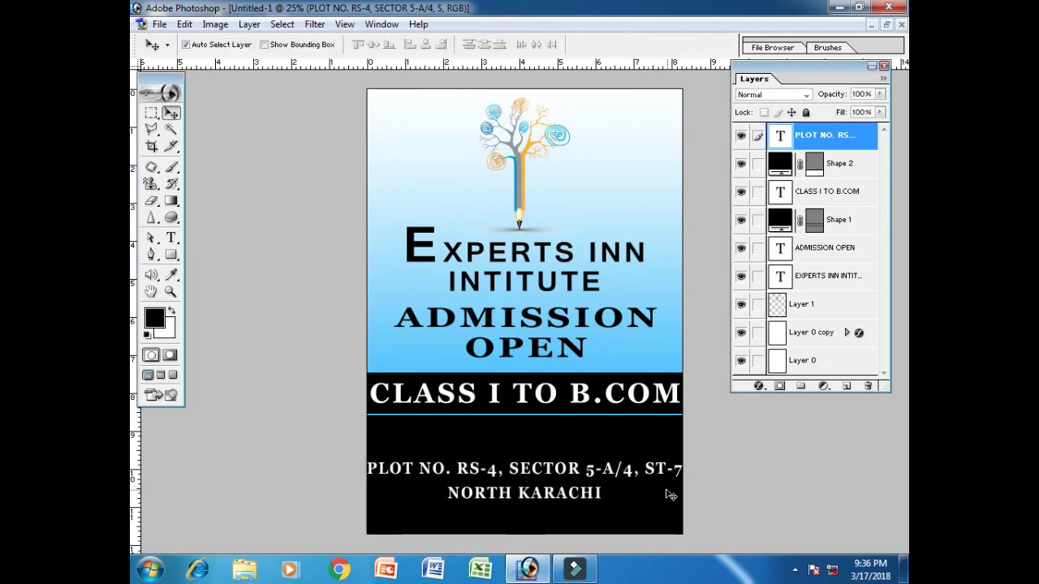
{"action": "key", "text": "shift+Up"}
{"action": "key", "text": "shift+Up"}
{"action": "key", "text": "shift+Up"}
{"action": "key", "text": "shift+Up"}
{"action": "key", "text": "shift+Up"}
{"action": "key", "text": "shift+Up"}
{"action": "key", "text": "shift+Up"}
{"action": "key", "text": "shift+Up"}
{"action": "key", "text": "shift+Up"}
{"action": "key", "text": "shift+Up"}
{"action": "key", "text": "shift+Up"}
{"action": "key", "text": "shift+Up"}
{"action": "key", "text": "shift+Up"}
{"action": "key", "text": "shift+Up"}
{"action": "key", "text": "shift+Up"}
{"action": "key", "text": "shift+Up"}
{"action": "key", "text": "shift+Up"}
{"action": "key", "text": "shift+Up"}
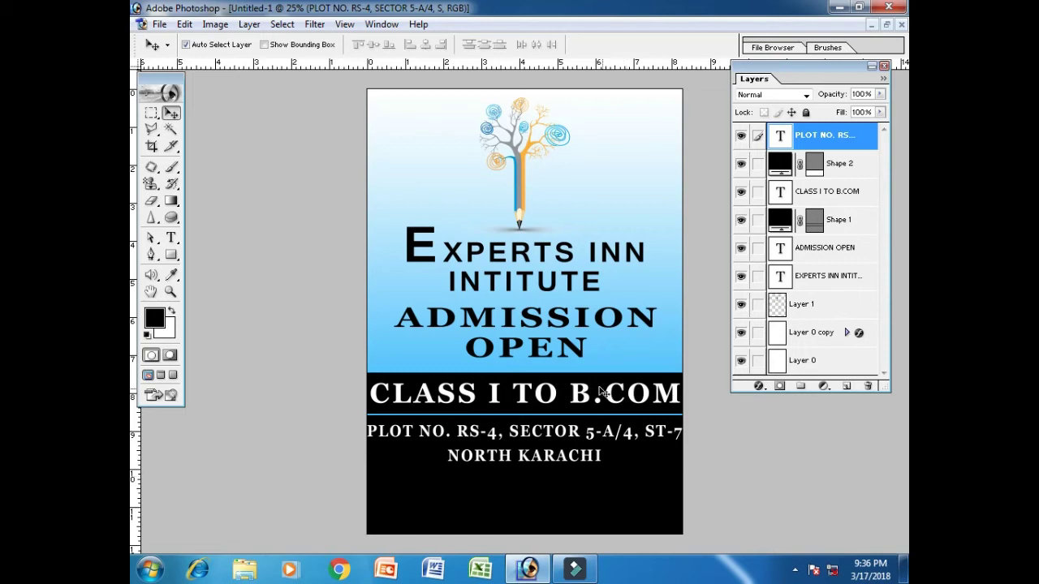
Duplicate the CLASS I TO B.COM layer, move it to the stack top, below the address
{"action": "right_click", "coordinate": [857, 195]}
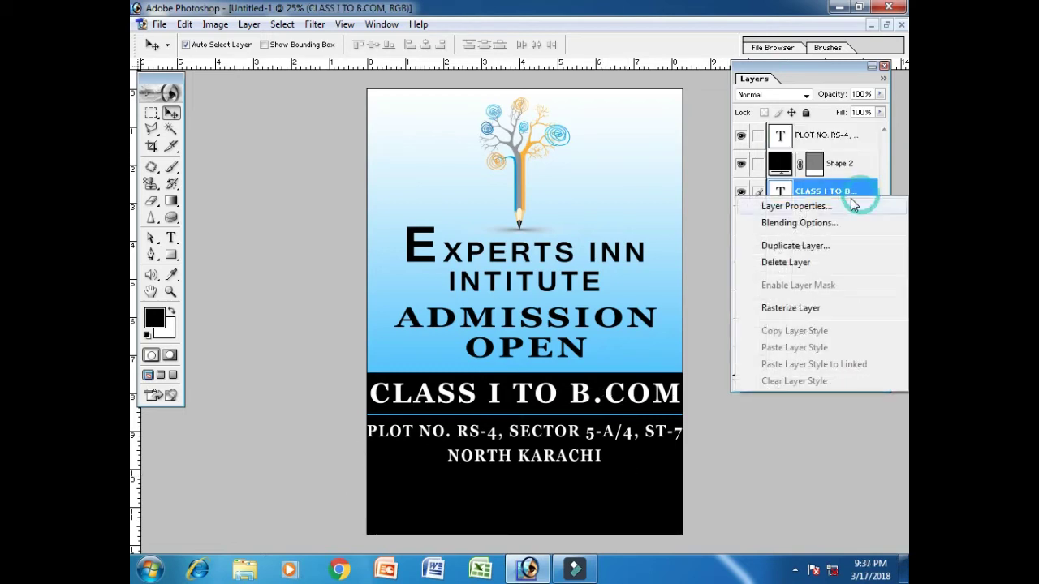
{"action": "left_click", "coordinate": [836, 250]}
{"action": "left_click", "coordinate": [652, 246]}
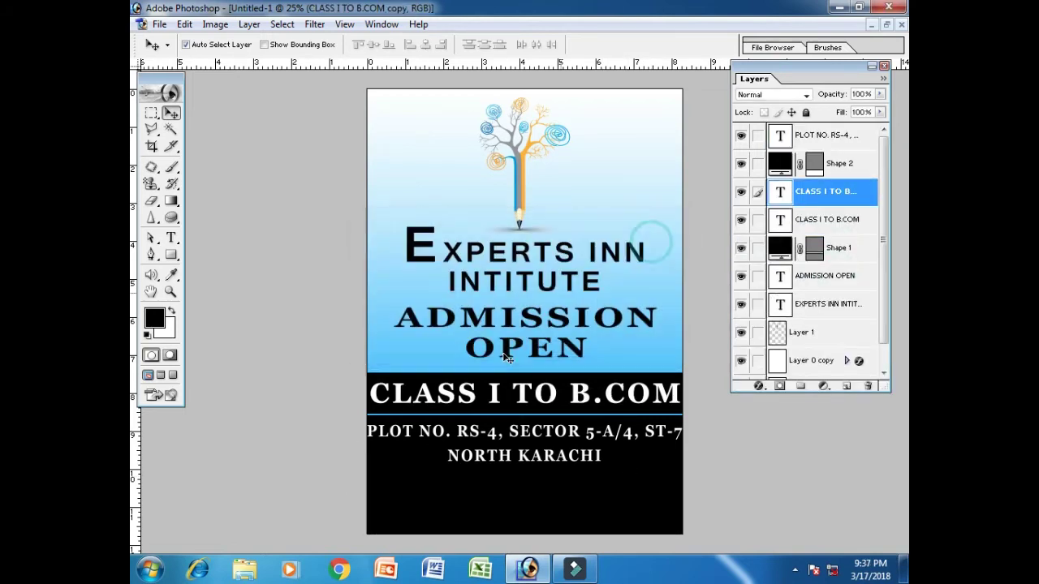
{"action": "left_click_drag", "start_coordinate": [494, 396], "coordinate": [500, 478]}
{"action": "left_click_drag", "start_coordinate": [864, 195], "coordinate": [848, 135]}
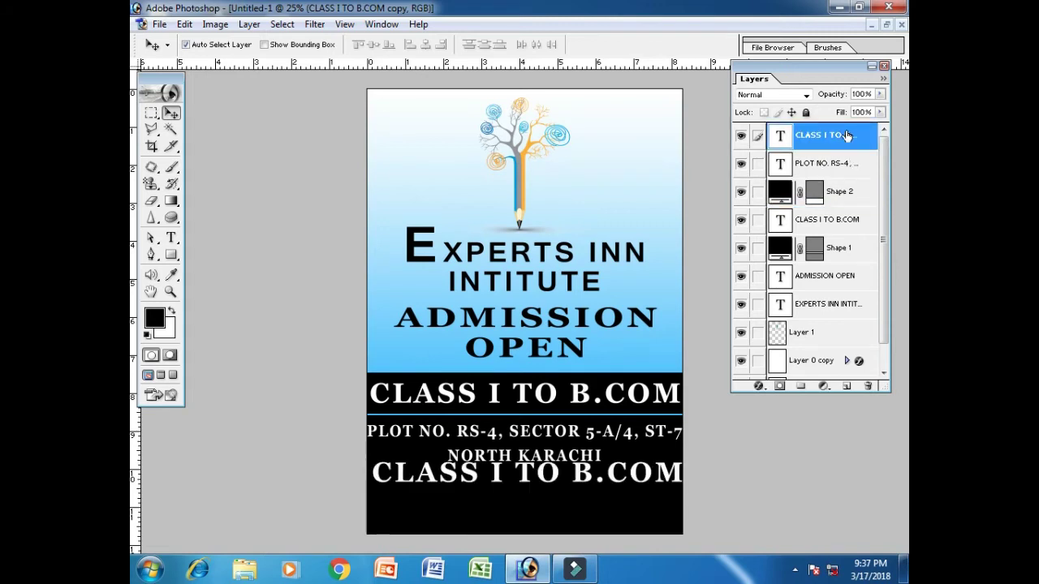
{"action": "left_click_drag", "start_coordinate": [448, 477], "coordinate": [449, 486]}
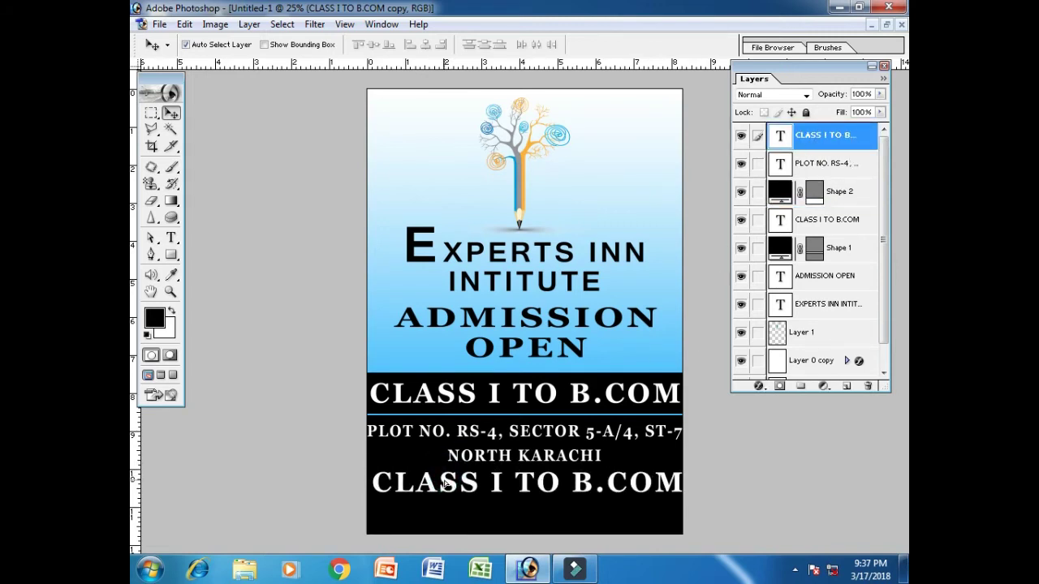
Select all the text of the new copy for rewriting
{"action": "left_click", "coordinate": [171, 238]}
{"action": "left_click", "coordinate": [461, 489]}
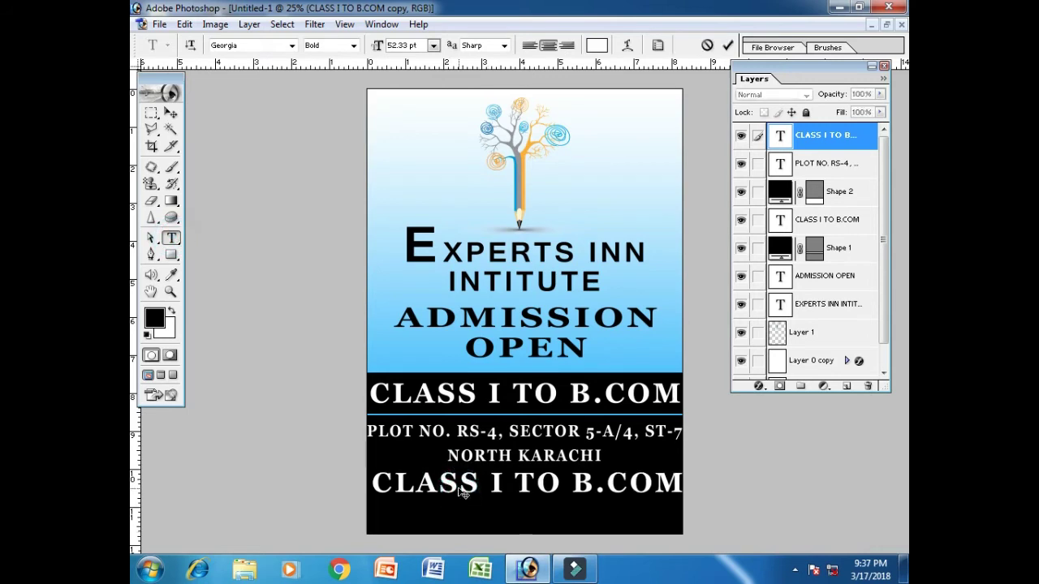
{"action": "key", "text": "ctrl+a"}
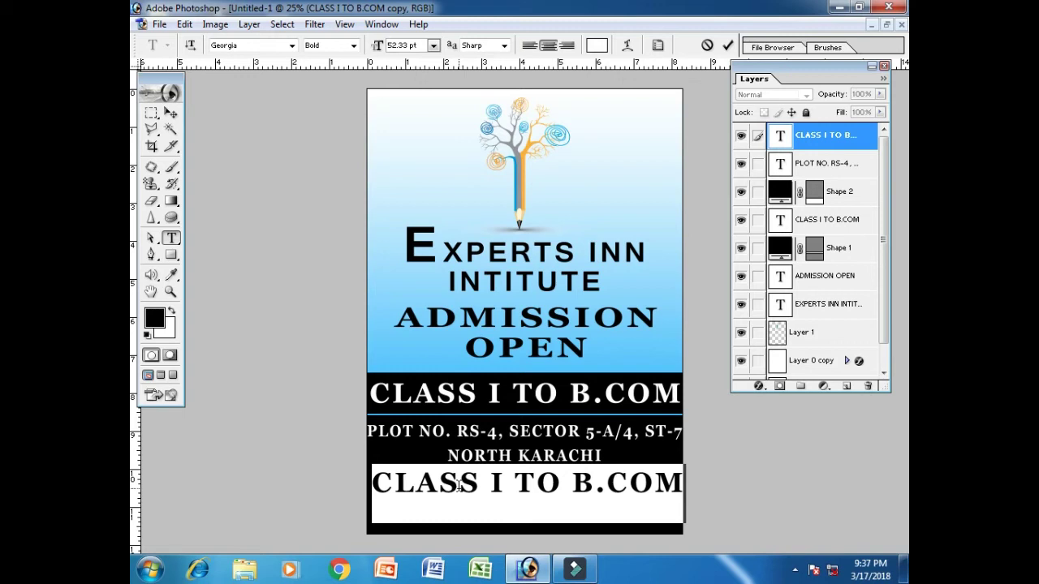
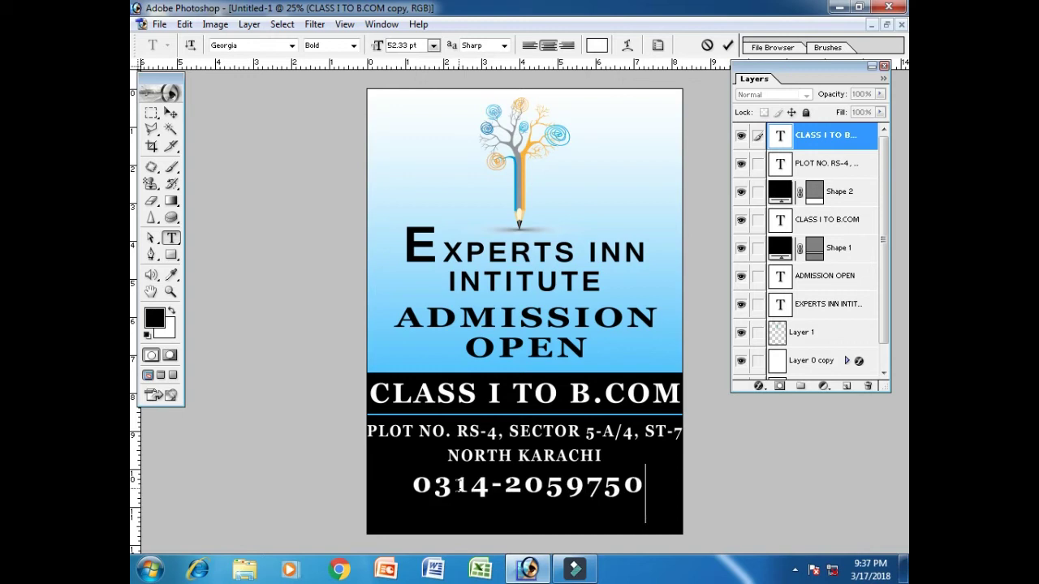
Enter the two contact phone numbers on separate lines
{"action": "type", "text": ","}
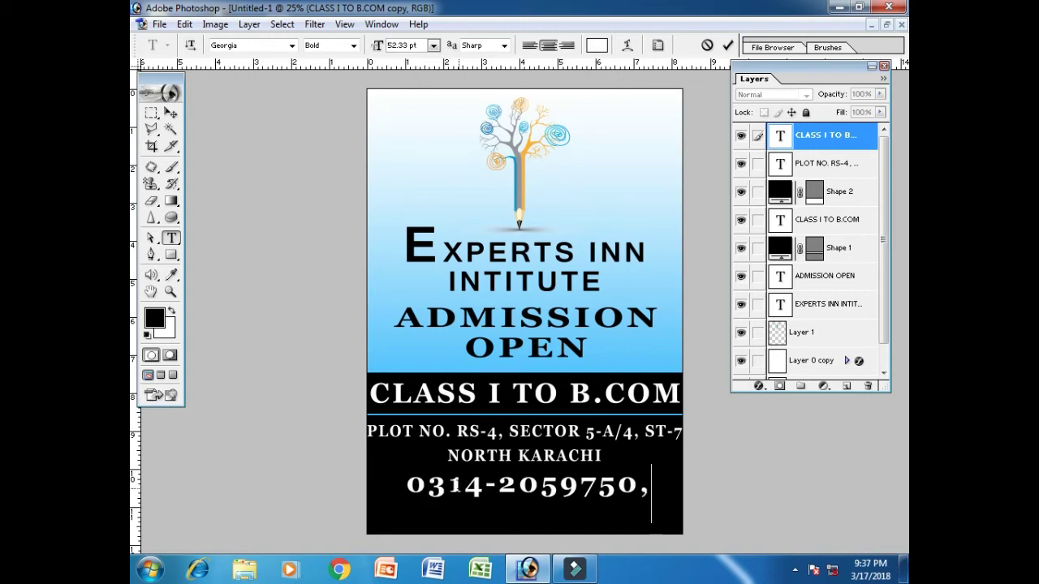
{"action": "key", "text": "BackSpace"}
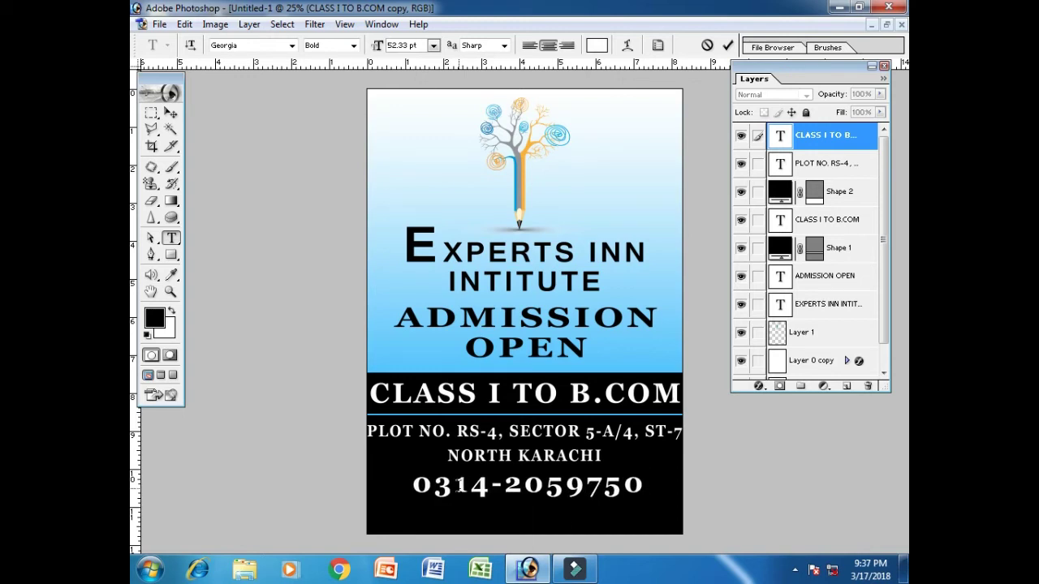
{"action": "key", "text": "Return"}
{"action": "type", "text": "0324-3258"}
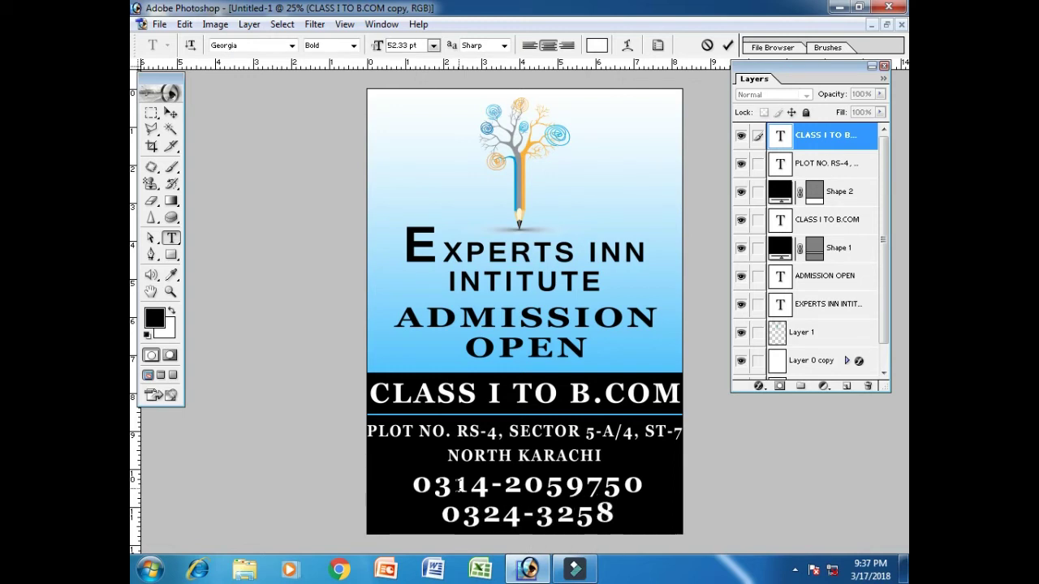
{"action": "key", "text": "BackSpace"}
{"action": "key", "text": "BackSpace"}
{"action": "key", "text": "BackSpace"}
{"action": "key", "text": "BackSpace"}
{"action": "key", "text": "BackSpace"}
{"action": "key", "text": "BackSpace"}
{"action": "key", "text": "BackSpace"}
{"action": "key", "text": "BackSpace"}
{"action": "key", "text": "BackSpace"}
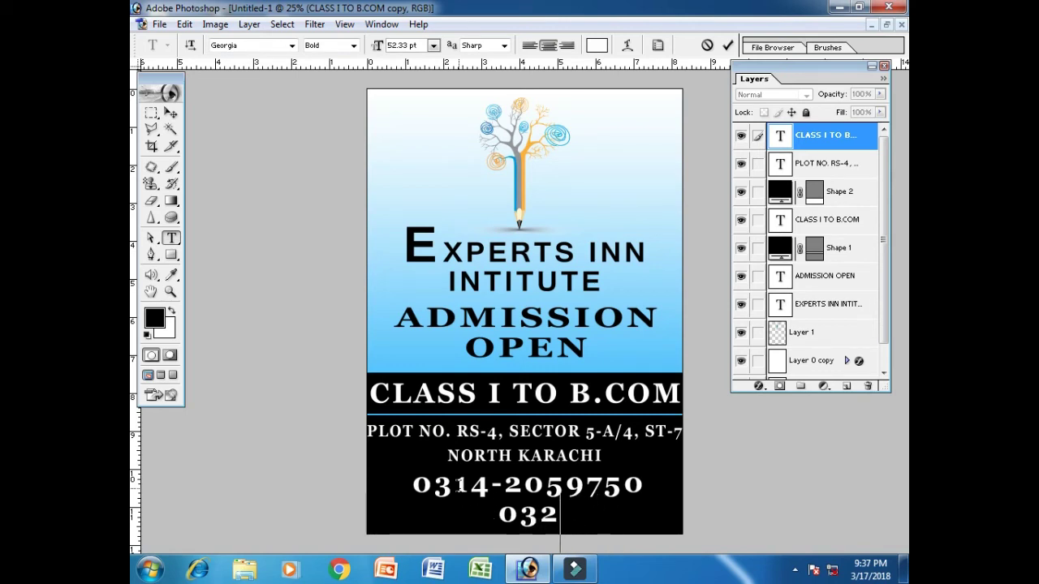
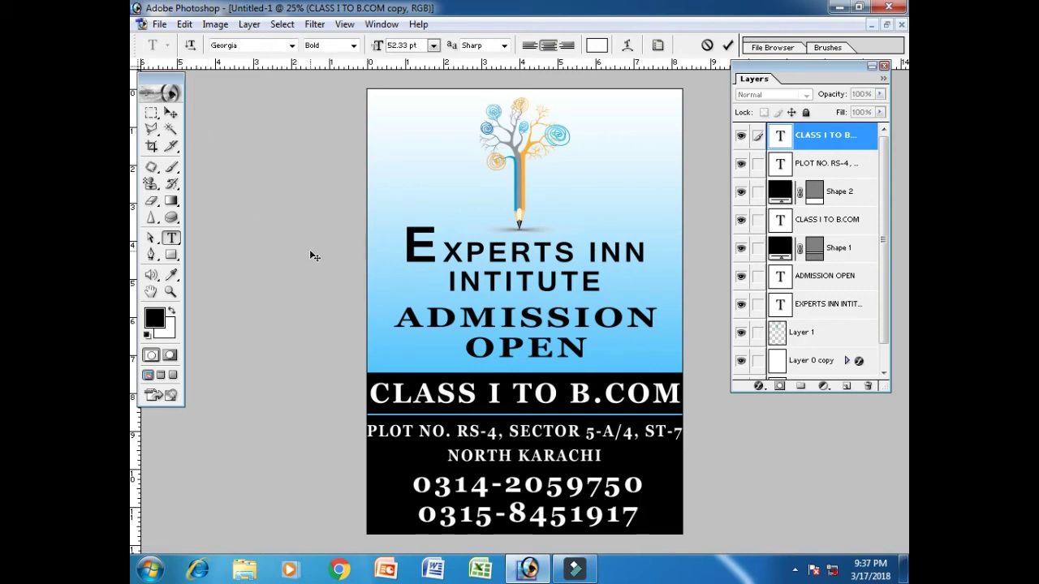
Set the phone-number text to Times New Roman
{"action": "key", "text": "ctrl+a"}
{"action": "left_click", "coordinate": [255, 49]}
{"action": "type", "text": "Tim"}
{"action": "key", "text": "Return"}
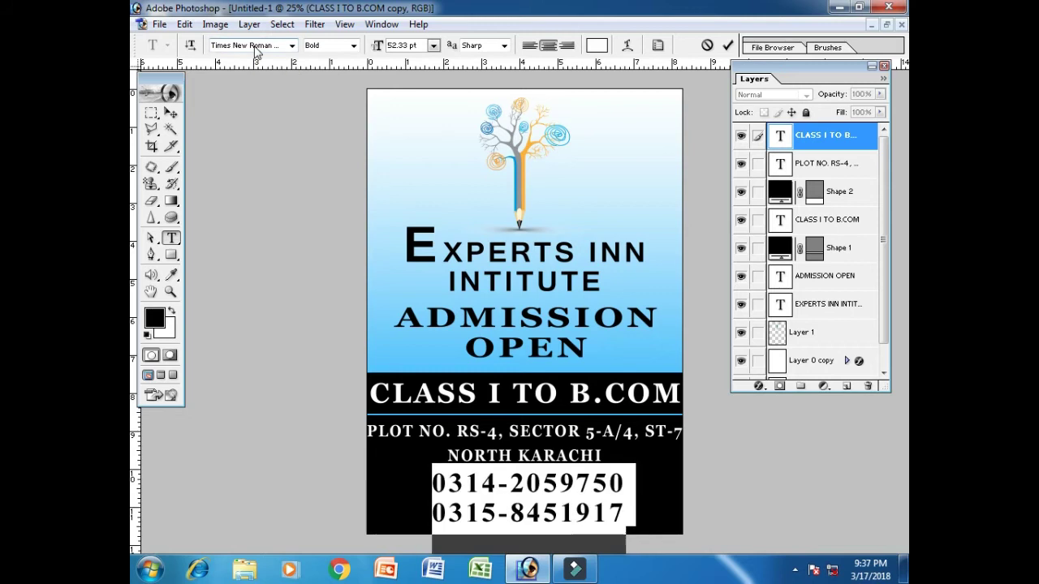
{"action": "left_click", "coordinate": [170, 112]}
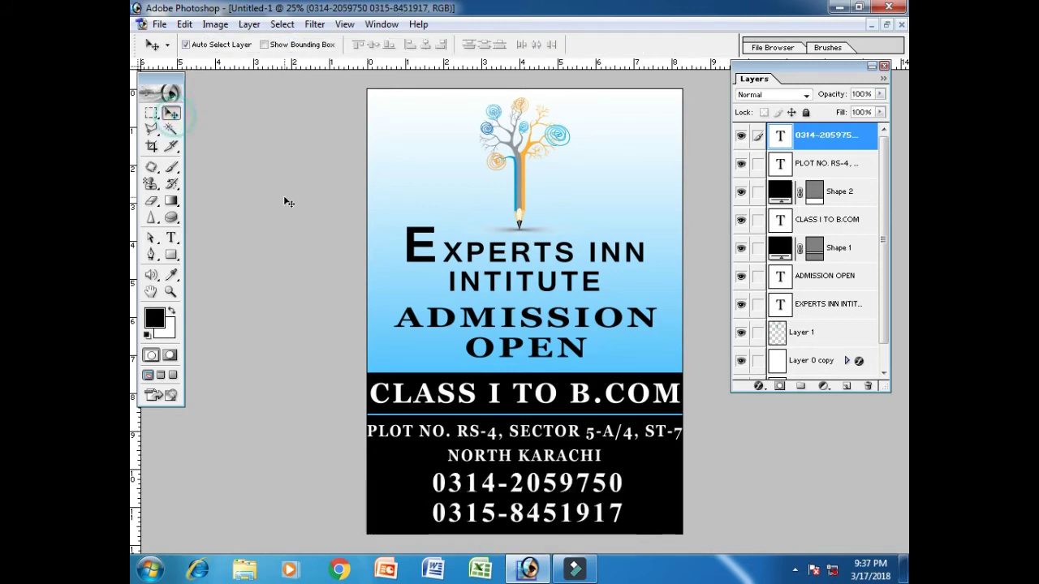
Stretch the phone numbers wider and centre them horizontally on the canvas
{"action": "key", "text": "ctrl+t"}
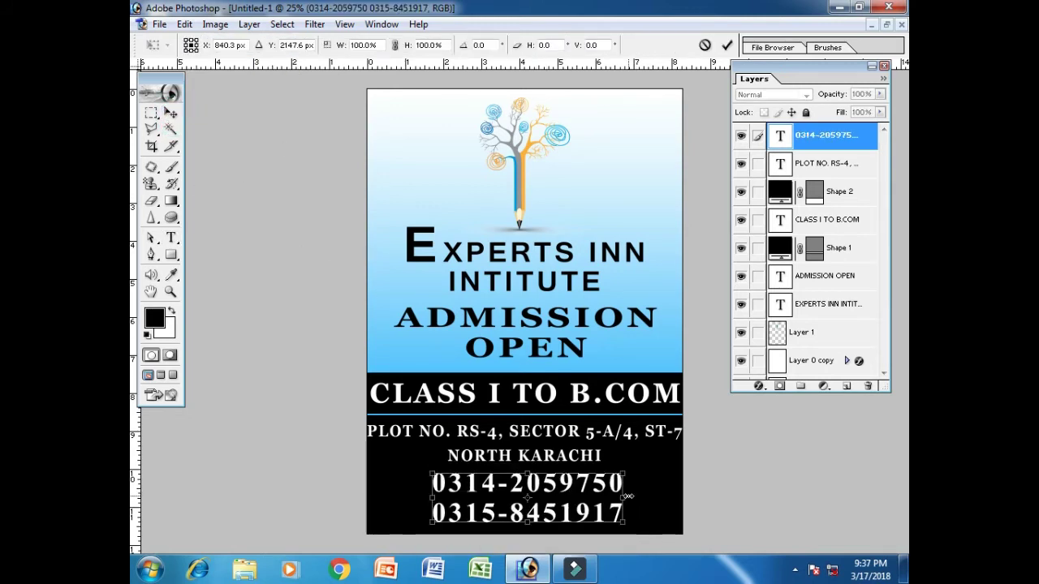
{"action": "left_click_drag", "start_coordinate": [635, 490], "coordinate": [674, 496]}
{"action": "left_click_drag", "start_coordinate": [437, 492], "coordinate": [381, 491]}
{"action": "key", "text": "Return"}
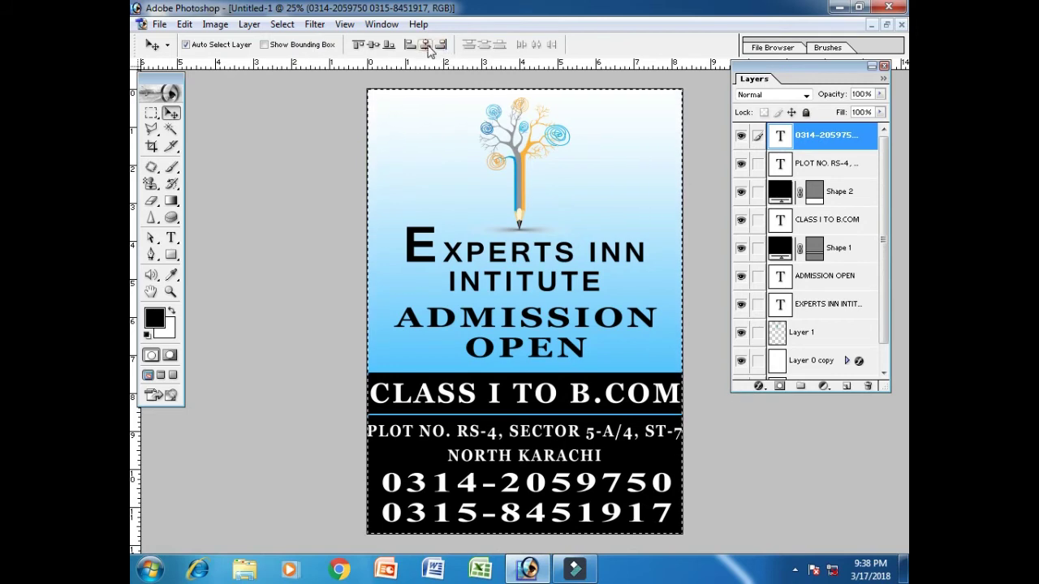
{"action": "left_click", "coordinate": [425, 43]}
{"action": "key", "text": "ctrl+d"}
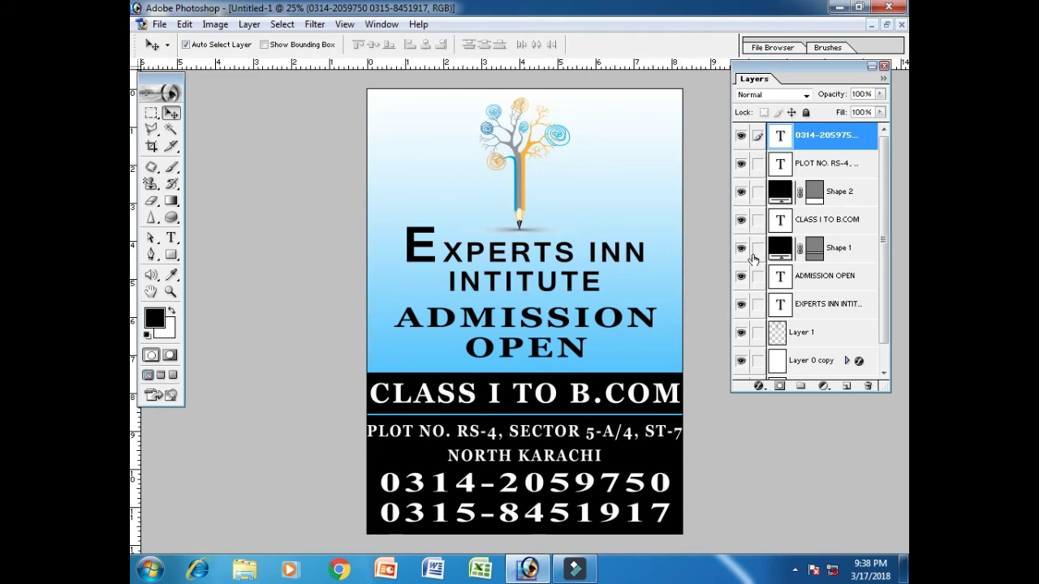
{"action": "left_click", "coordinate": [742, 303]}
Give the EXPERTS INN INTITUTE title a white Color Overlay
{"action": "left_click", "coordinate": [742, 304]}
{"action": "left_click", "coordinate": [824, 307]}
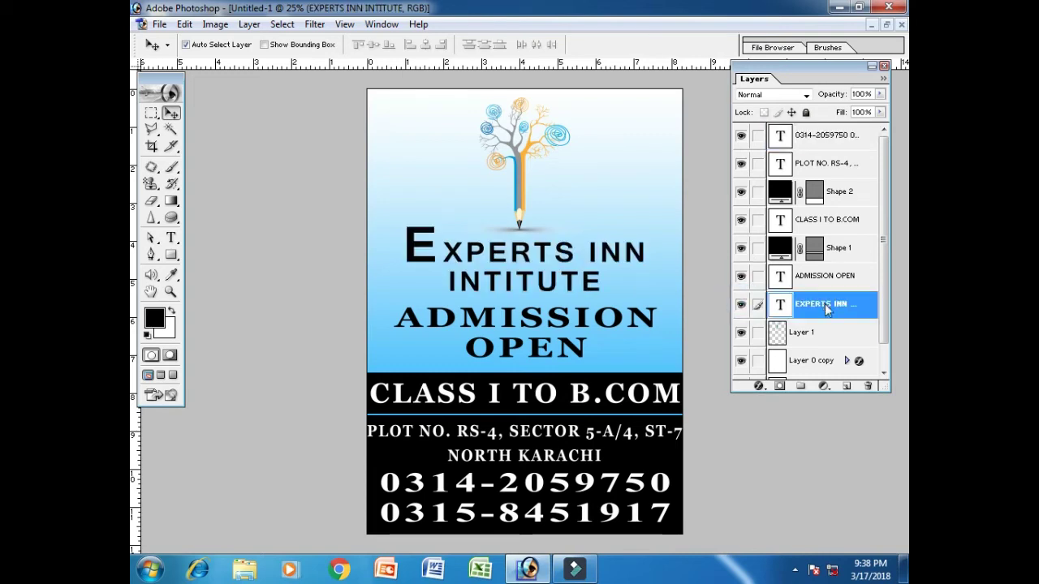
{"action": "right_click", "coordinate": [824, 309]}
{"action": "left_click", "coordinate": [818, 329]}
{"action": "left_click_drag", "start_coordinate": [613, 58], "coordinate": [704, 51]}
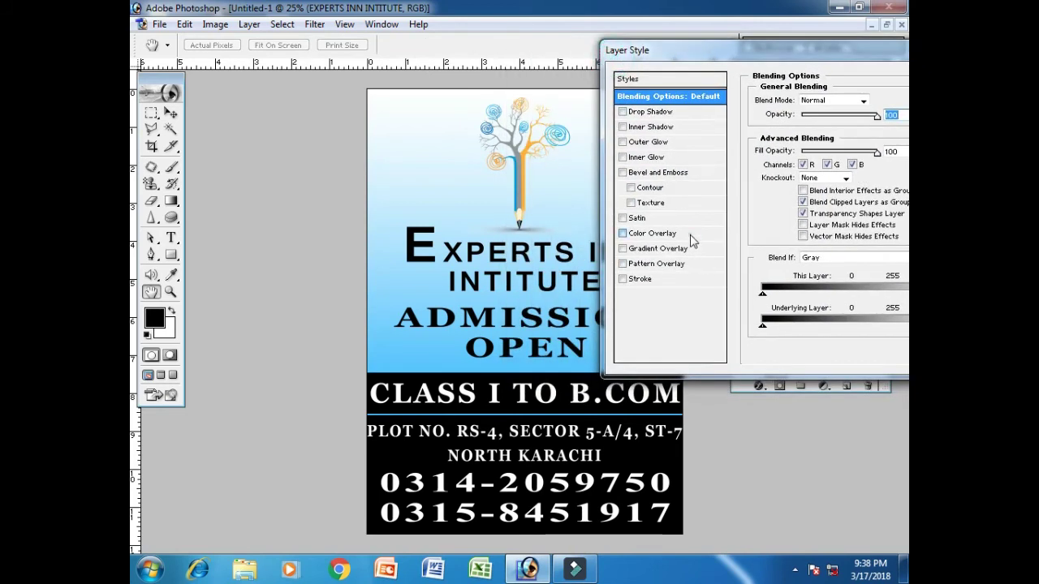
{"action": "left_click", "coordinate": [691, 235]}
{"action": "left_click", "coordinate": [880, 100]}
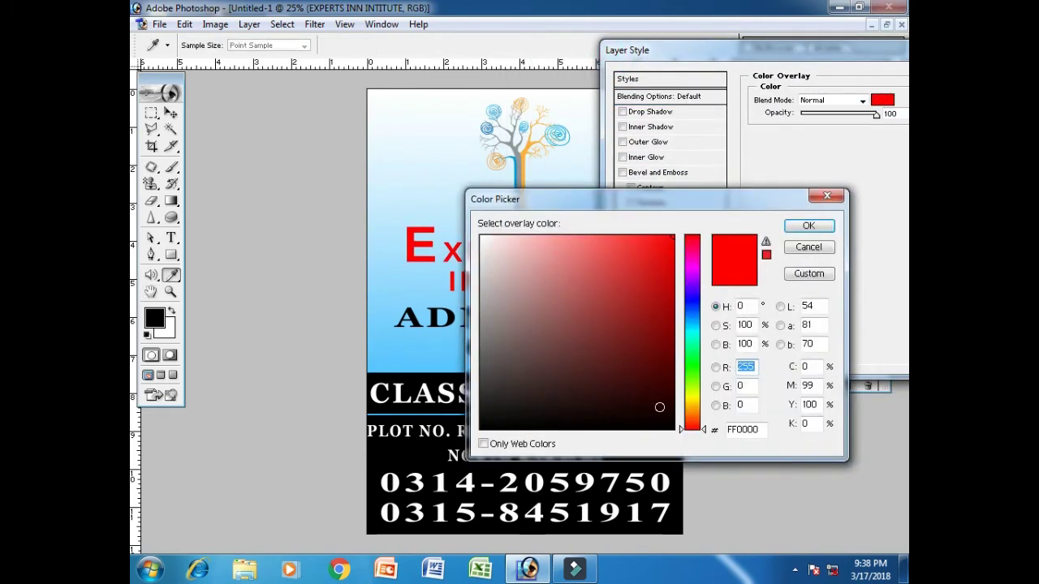
{"action": "mouse_move", "coordinate": [669, 429]}
{"action": "left_mouse_down"}
{"action": "mouse_move", "coordinate": [647, 397]}
{"action": "mouse_move", "coordinate": [487, 265]}
{"action": "mouse_move", "coordinate": [479, 235]}
{"action": "left_mouse_up"}
{"action": "left_click", "coordinate": [807, 226]}
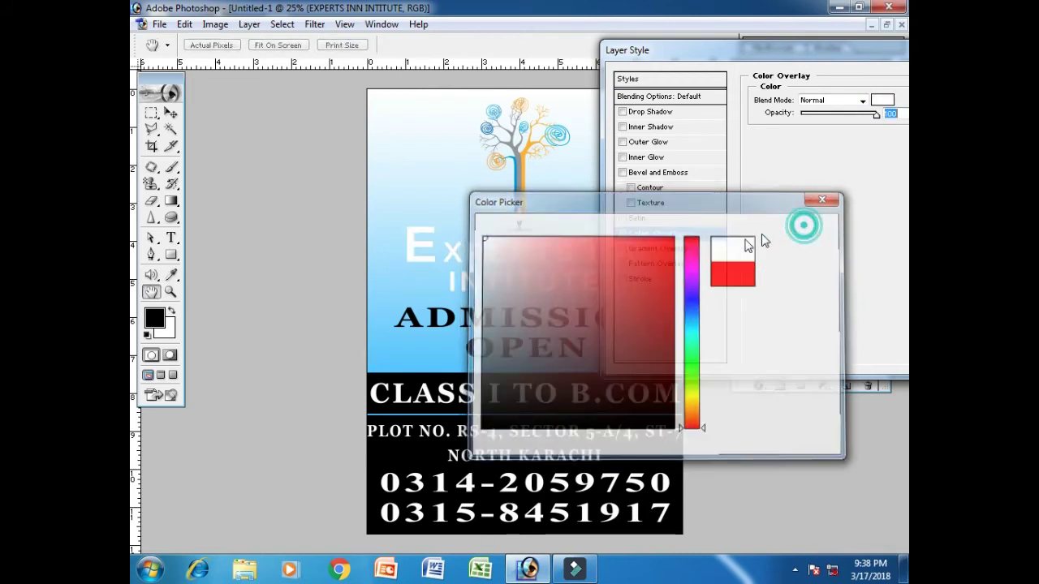
Add a black Stroke of size 10 to the title and apply the styles
{"action": "left_click", "coordinate": [678, 279]}
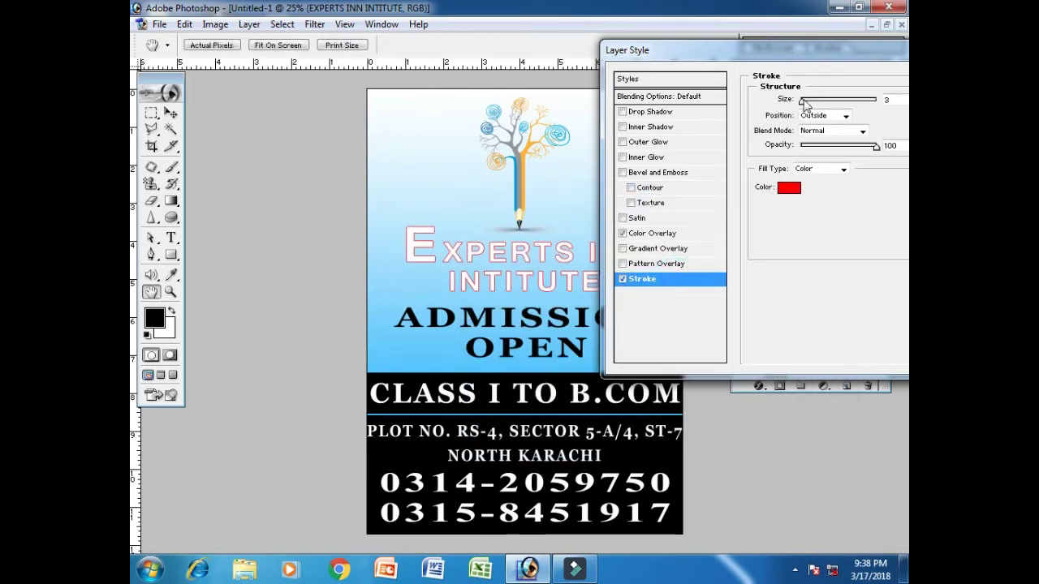
{"action": "left_click", "coordinate": [788, 188]}
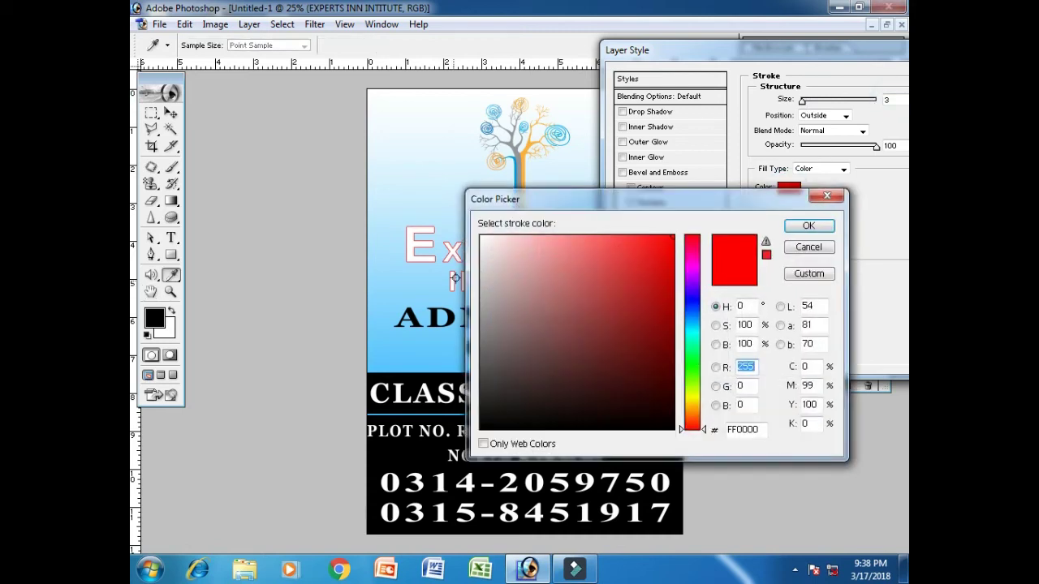
{"action": "left_click", "coordinate": [670, 429]}
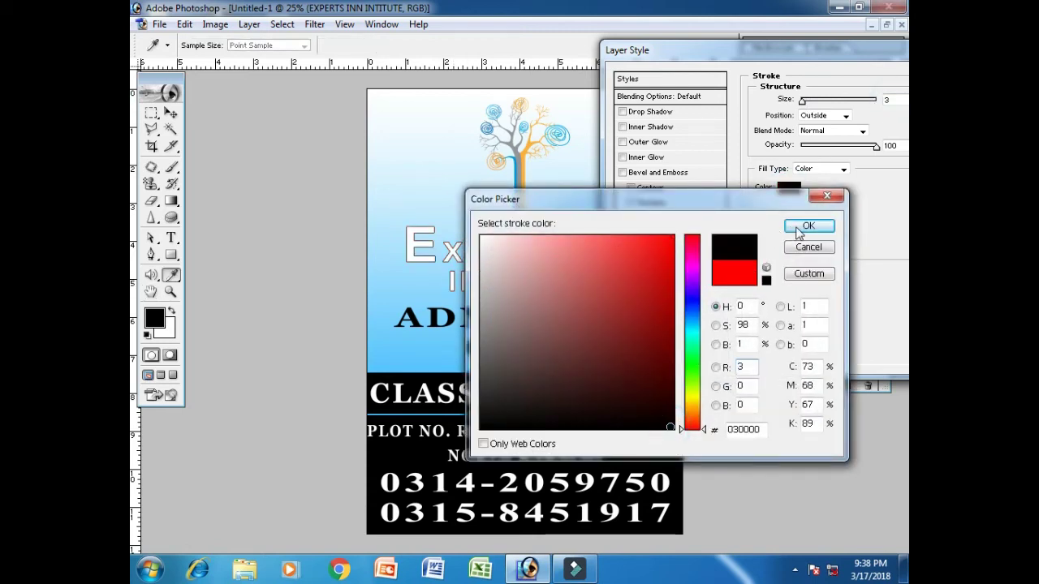
{"action": "left_click", "coordinate": [809, 226]}
{"action": "left_click_drag", "start_coordinate": [803, 101], "coordinate": [806, 101]}
{"action": "left_click_drag", "start_coordinate": [747, 58], "coordinate": [695, 56]}
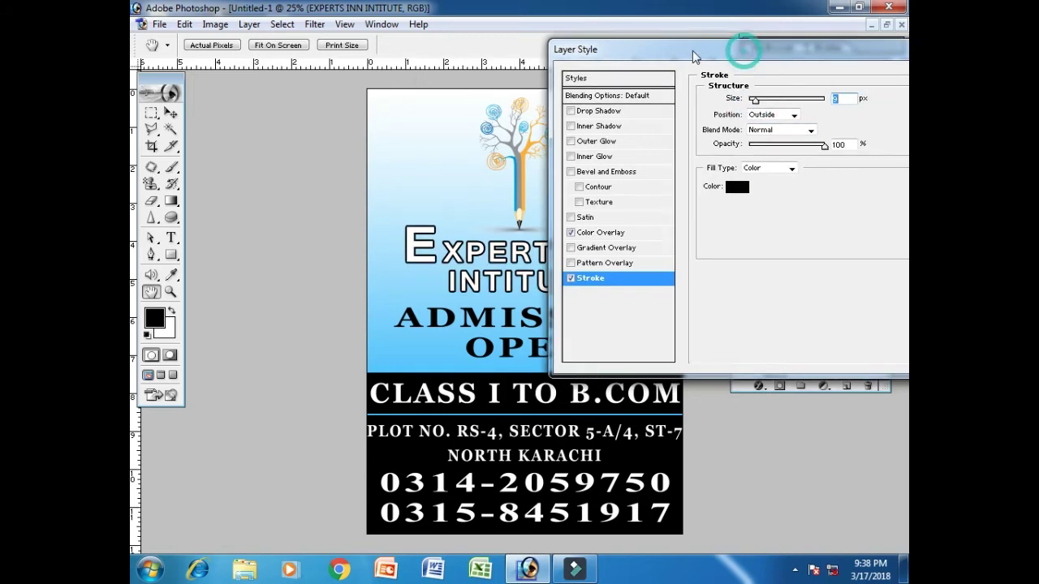
{"action": "left_click_drag", "start_coordinate": [893, 59], "coordinate": [839, 61]}
{"action": "left_click_drag", "start_coordinate": [789, 99], "coordinate": [768, 102]}
{"action": "type", "text": "10"}
{"action": "key", "text": "Return"}
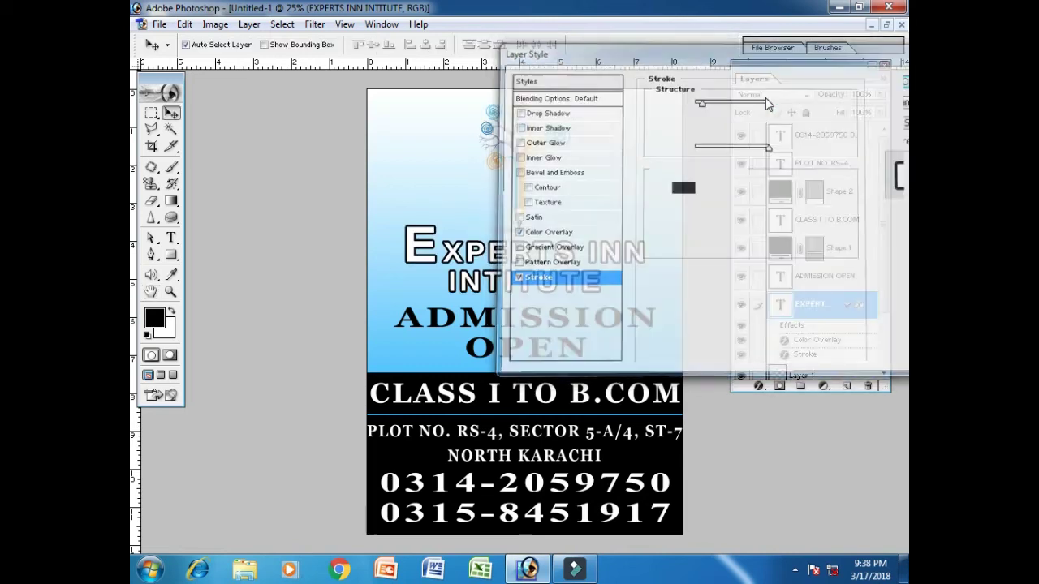
Add a 5 px white Stroke to the ADMISSION OPEN layer
{"action": "left_click", "coordinate": [846, 303]}
{"action": "right_click", "coordinate": [836, 276]}
{"action": "left_click", "coordinate": [836, 305]}
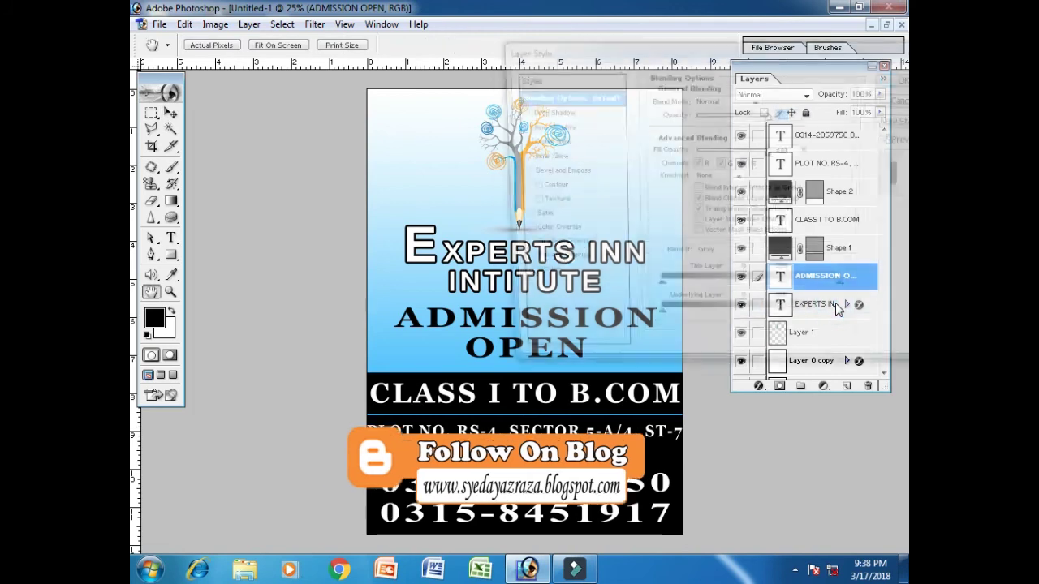
{"action": "left_click", "coordinate": [589, 278]}
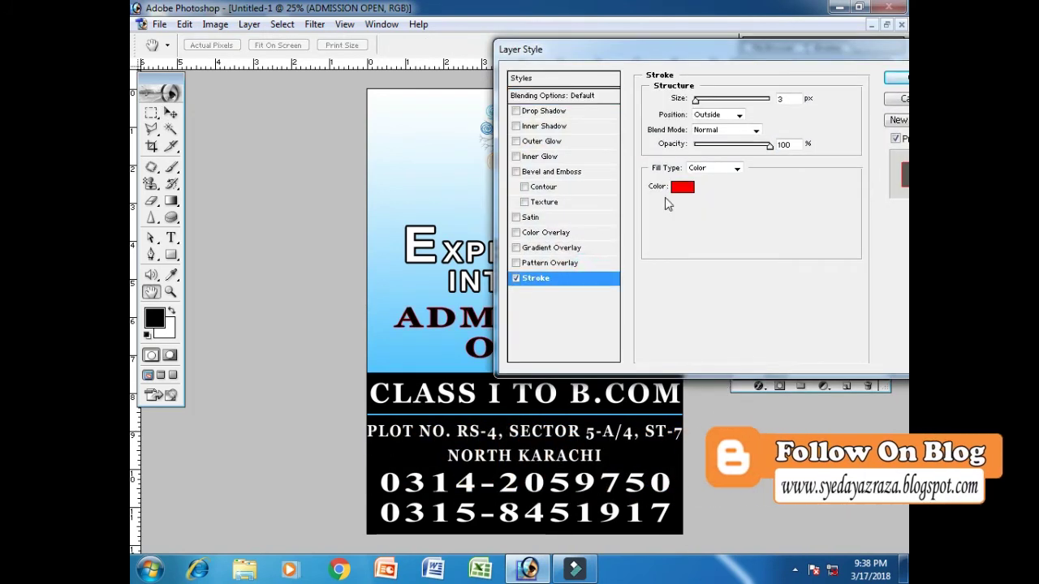
{"action": "left_click", "coordinate": [682, 187]}
{"action": "left_click_drag", "start_coordinate": [528, 258], "coordinate": [481, 235]}
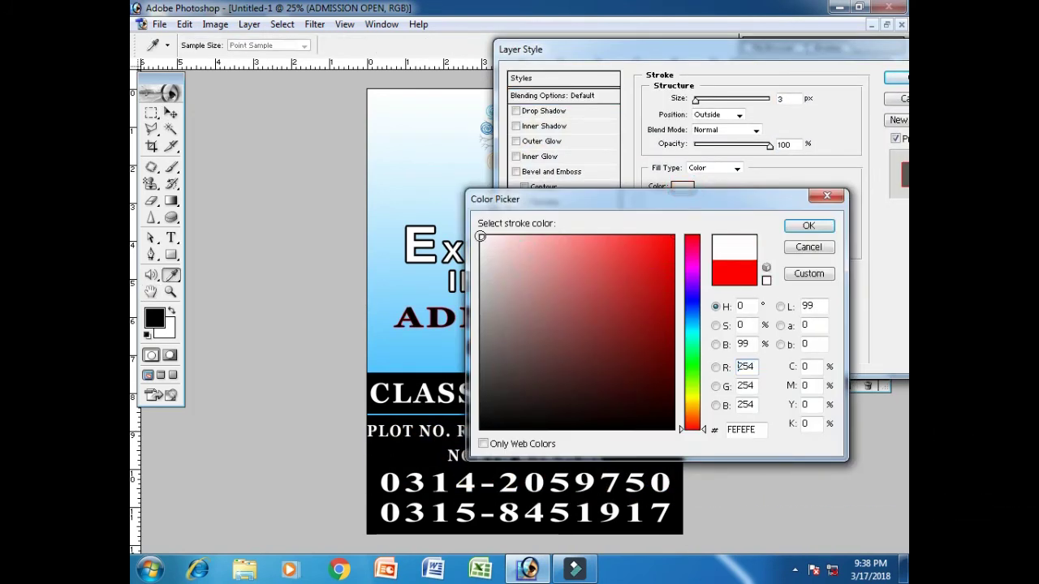
{"action": "left_click", "coordinate": [808, 225]}
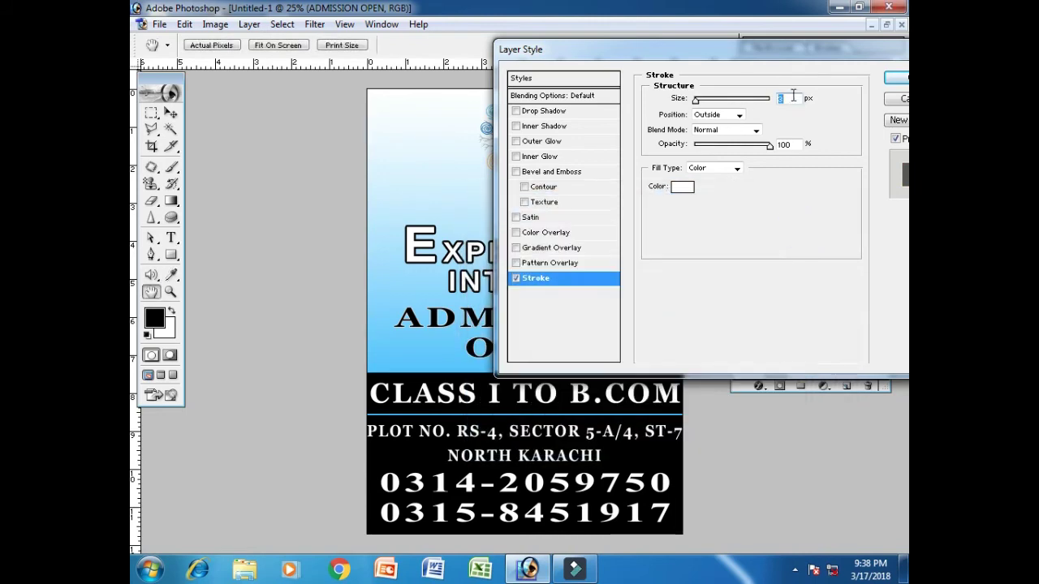
{"action": "type", "text": "5"}
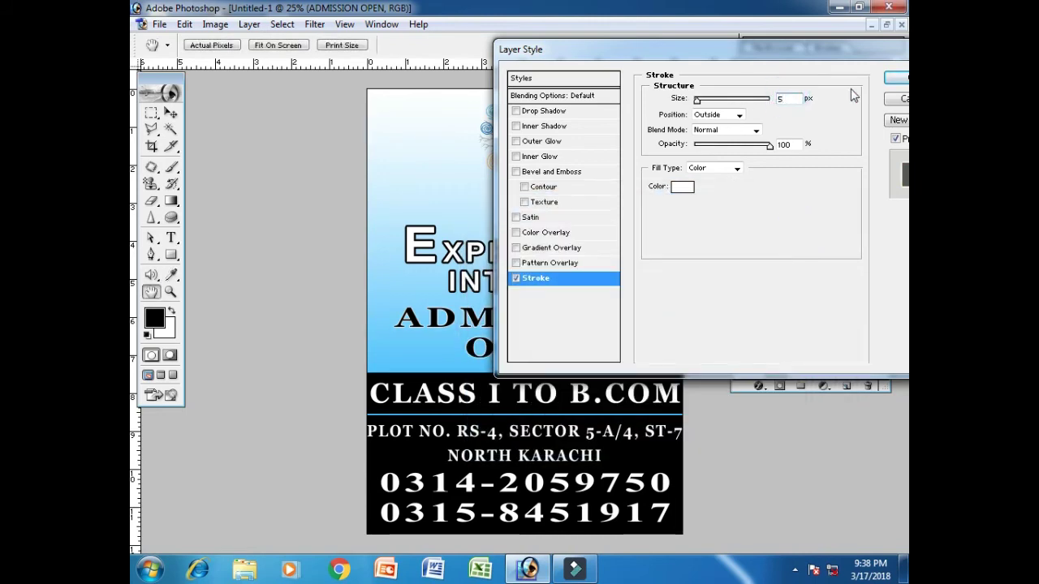
{"action": "left_click", "coordinate": [896, 78]}
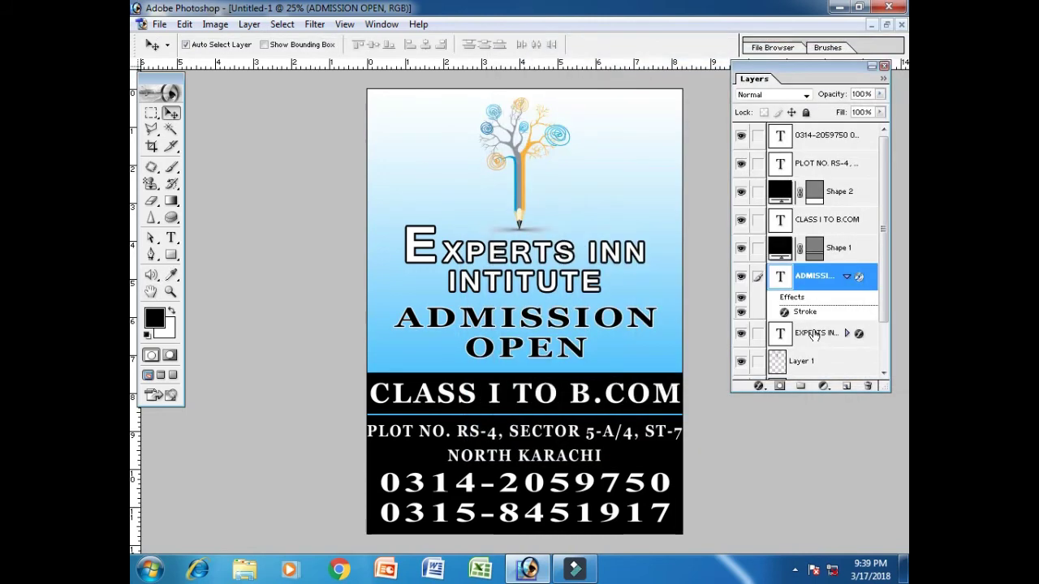
{"action": "left_click", "coordinate": [846, 277]}
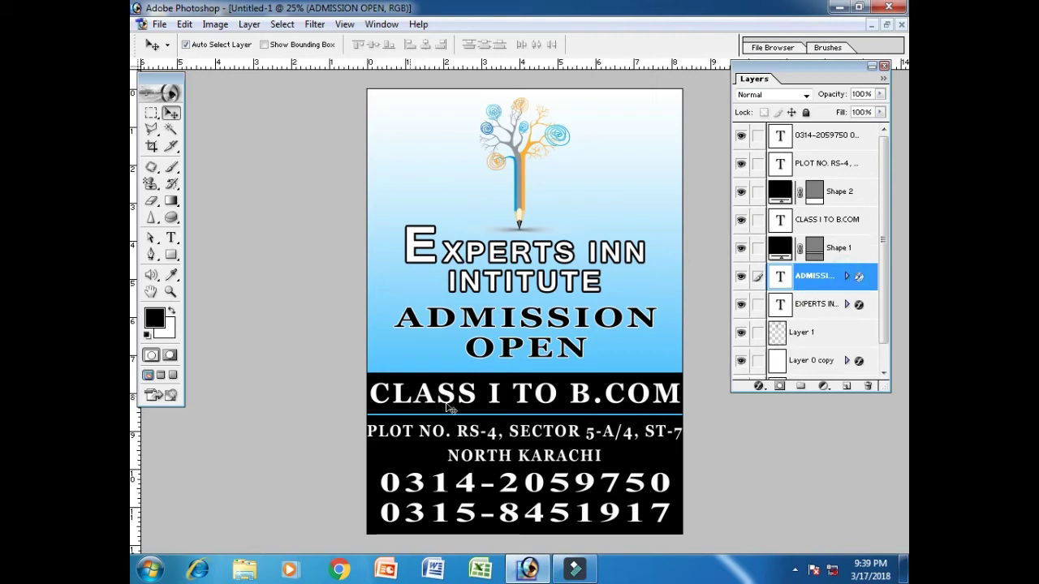
Recolour the Shape 1 class bar orange (FCB03B), sampled from the pencil artwork
{"action": "left_click", "coordinate": [739, 193]}
{"action": "left_click", "coordinate": [739, 193]}
{"action": "left_click", "coordinate": [741, 247]}
{"action": "left_click", "coordinate": [741, 248]}
{"action": "left_click", "coordinate": [779, 248]}
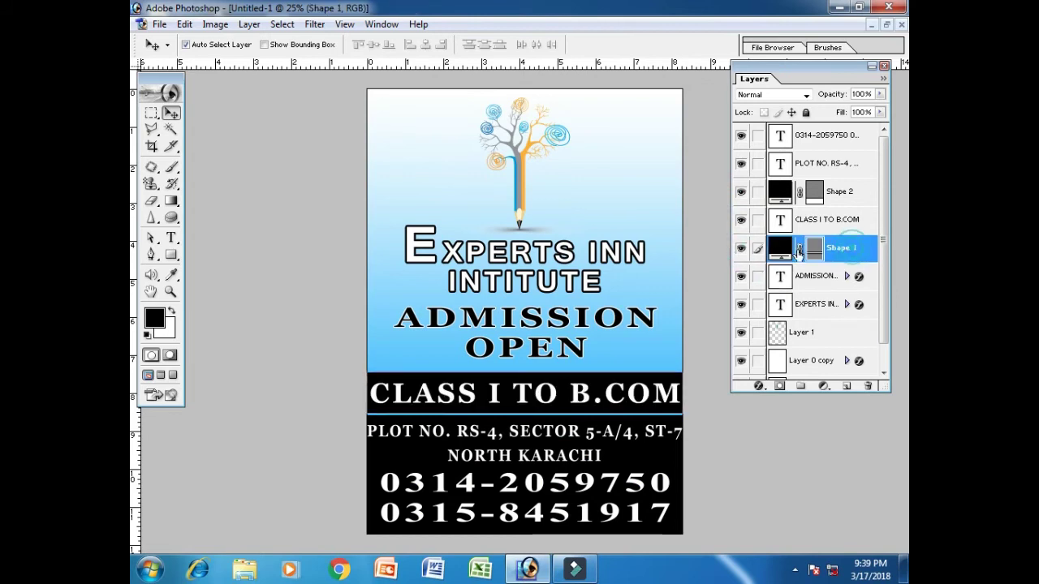
{"action": "double_click", "coordinate": [780, 249]}
{"action": "left_click_drag", "start_coordinate": [605, 202], "coordinate": [712, 184]}
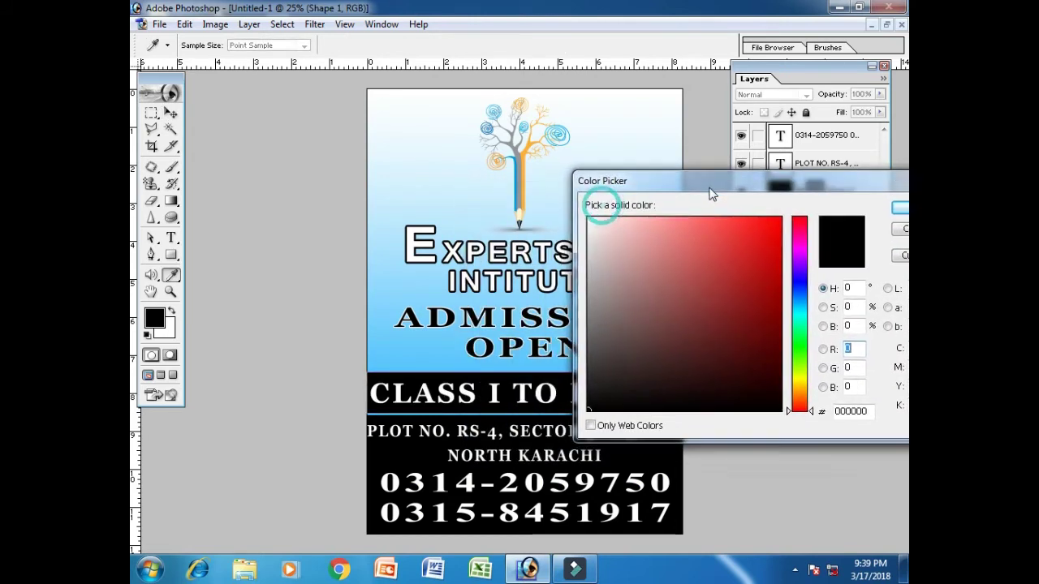
{"action": "left_click", "coordinate": [524, 175]}
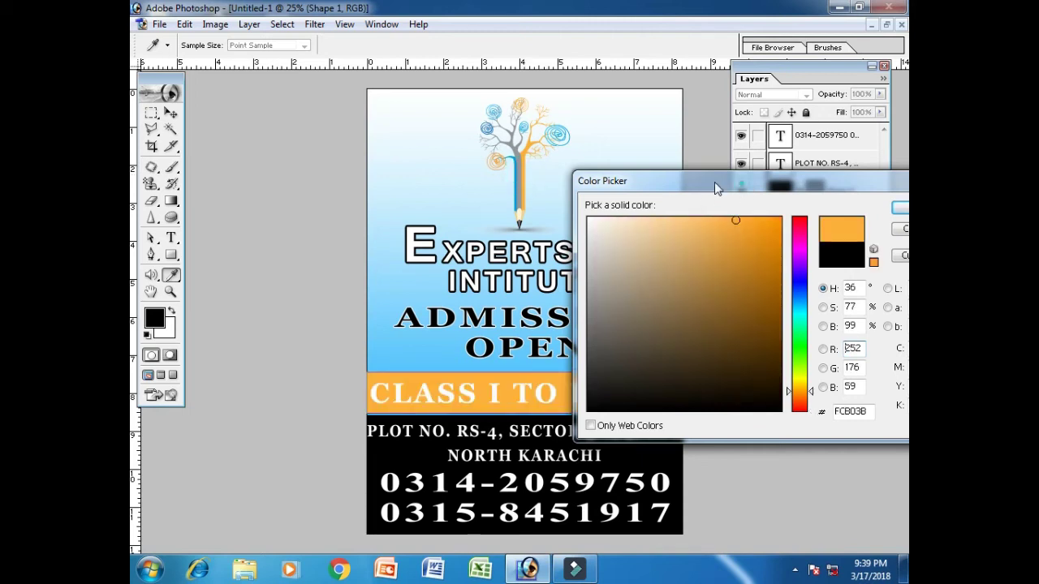
{"action": "left_click_drag", "start_coordinate": [717, 185], "coordinate": [672, 183]}
{"action": "left_click", "coordinate": [862, 208]}
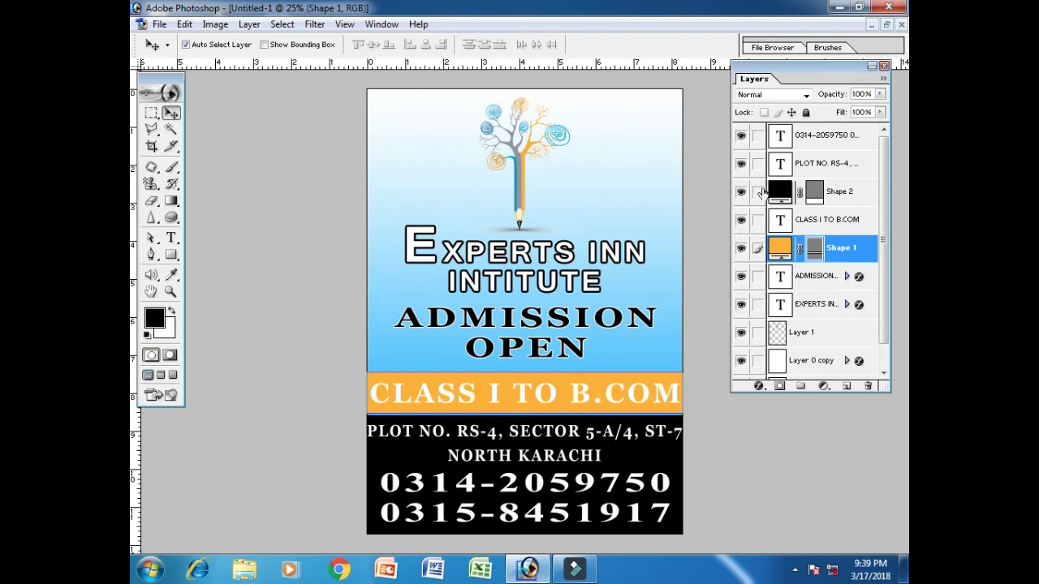
{"action": "left_click", "coordinate": [741, 221]}
{"action": "left_click", "coordinate": [741, 221]}
Give the CLASS I TO B.COM text a near-black Color Overlay
{"action": "right_click", "coordinate": [757, 221]}
{"action": "left_click", "coordinate": [817, 247]}
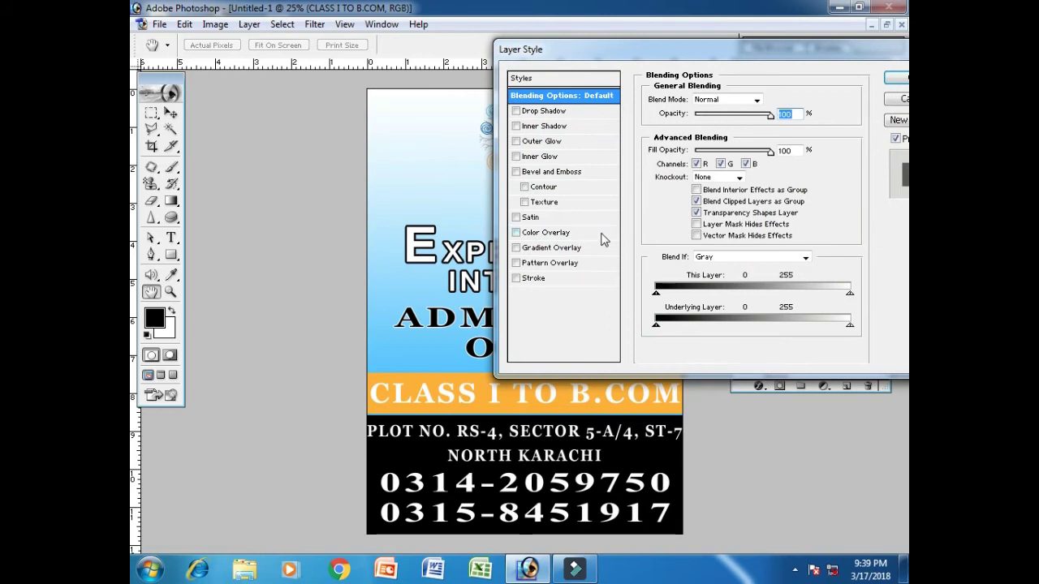
{"action": "left_click", "coordinate": [600, 233]}
{"action": "left_click", "coordinate": [776, 99]}
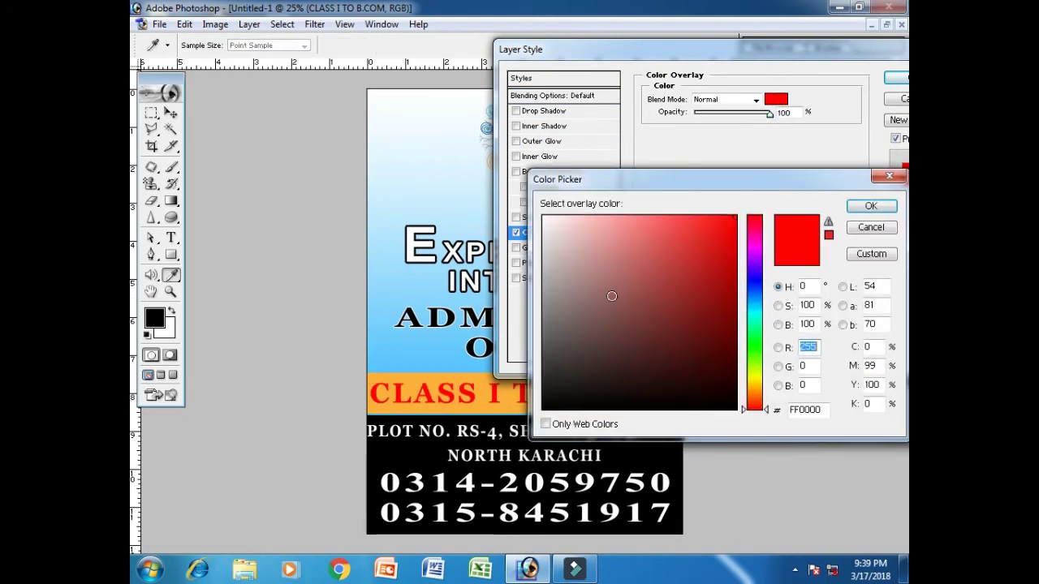
{"action": "type", "text": "5"}
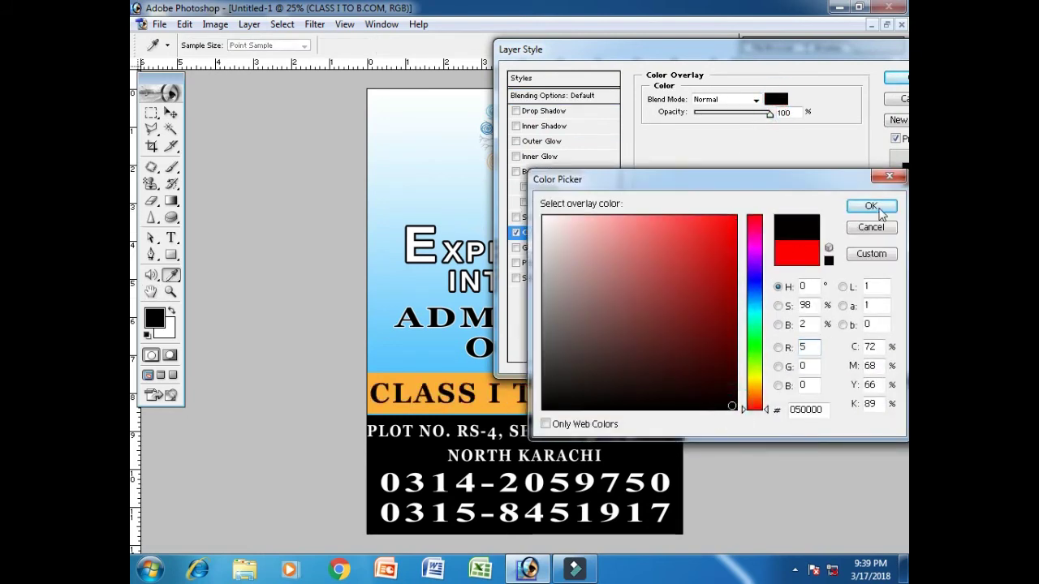
{"action": "left_click", "coordinate": [871, 207]}
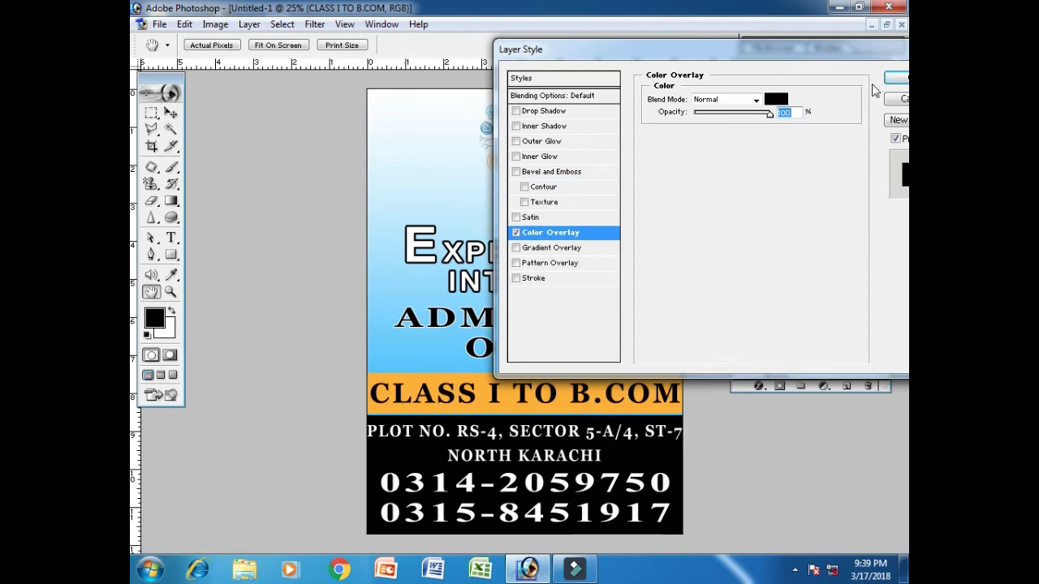
{"action": "left_click", "coordinate": [896, 77]}
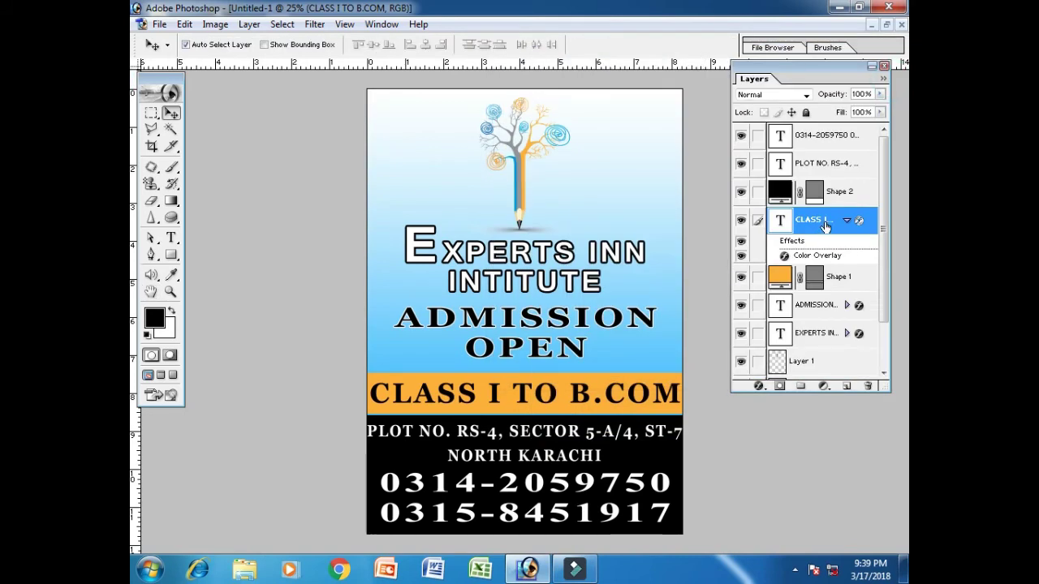
Add a 5 px red Stroke to the CLASS I TO B.COM text
{"action": "right_click", "coordinate": [826, 227]}
{"action": "left_click", "coordinate": [812, 249]}
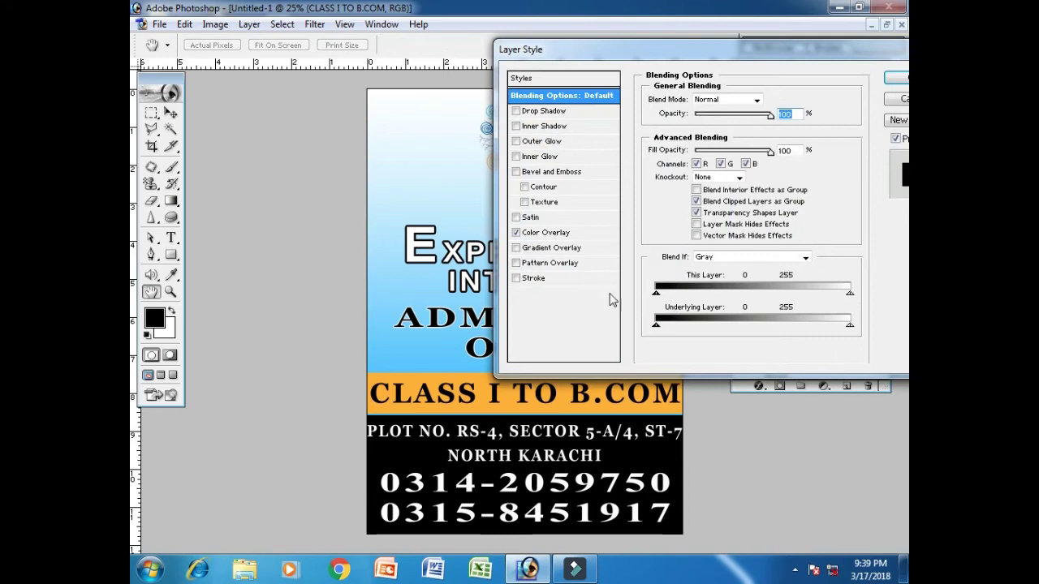
{"action": "left_click", "coordinate": [536, 278]}
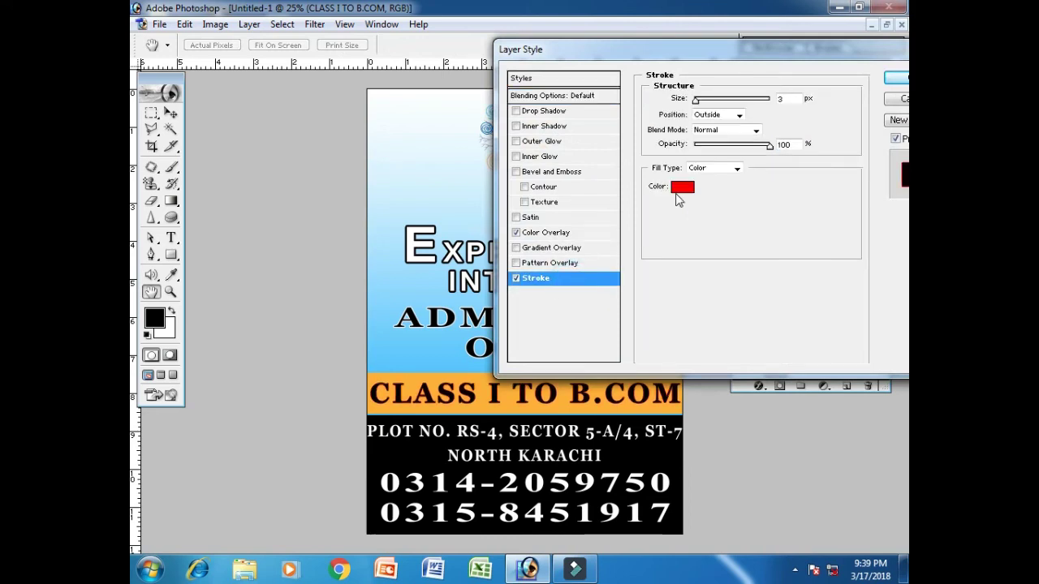
{"action": "double_click", "coordinate": [780, 99]}
{"action": "type", "text": "5"}
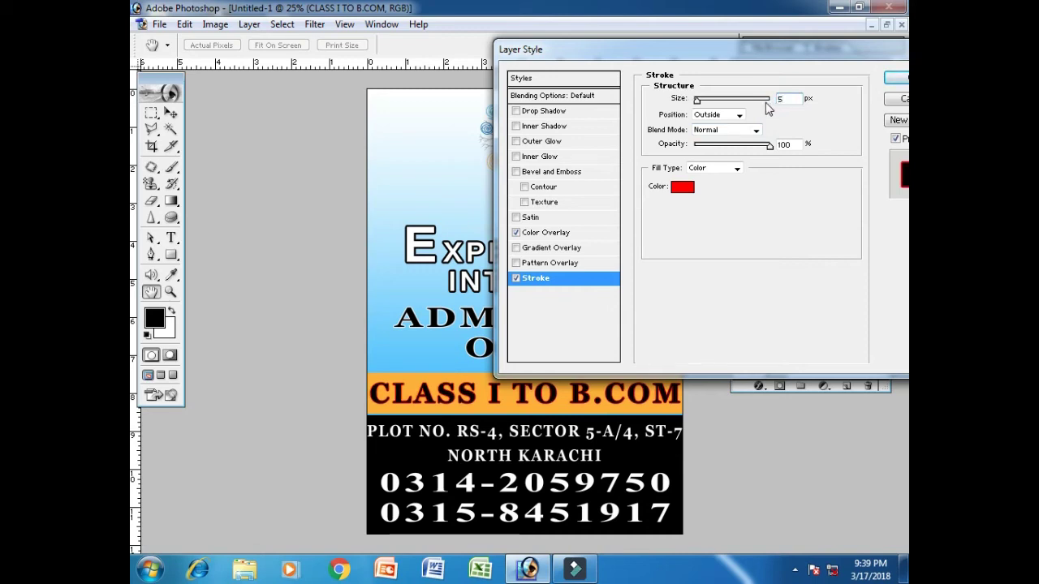
{"action": "left_click", "coordinate": [895, 78]}
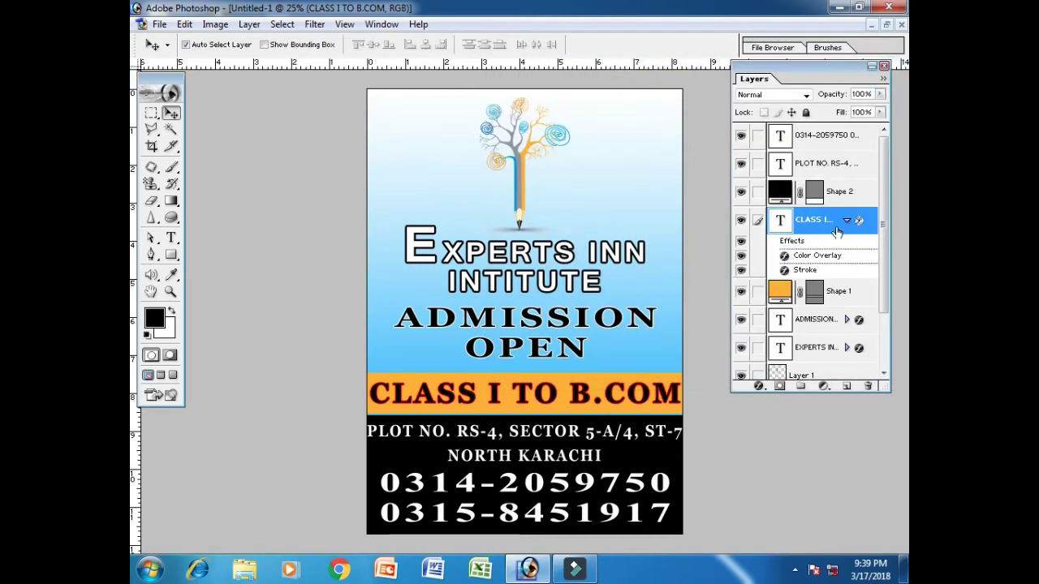
{"action": "left_click", "coordinate": [847, 220]}
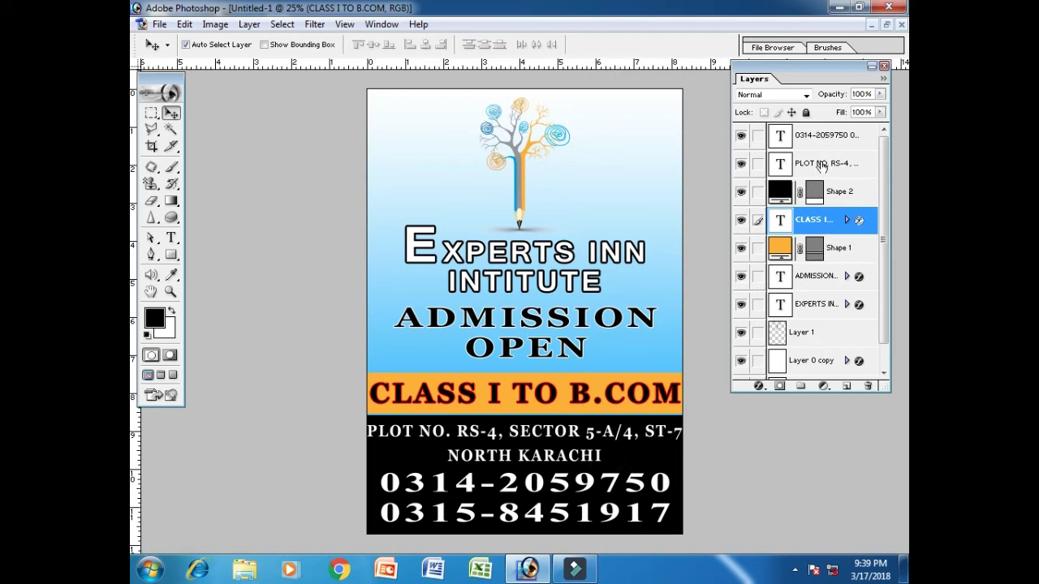
Outline the phone-number layer with a 3 px bright cyan Stroke
{"action": "left_click", "coordinate": [741, 165]}
{"action": "left_click", "coordinate": [740, 165]}
{"action": "right_click", "coordinate": [822, 148]}
{"action": "left_click", "coordinate": [828, 167]}
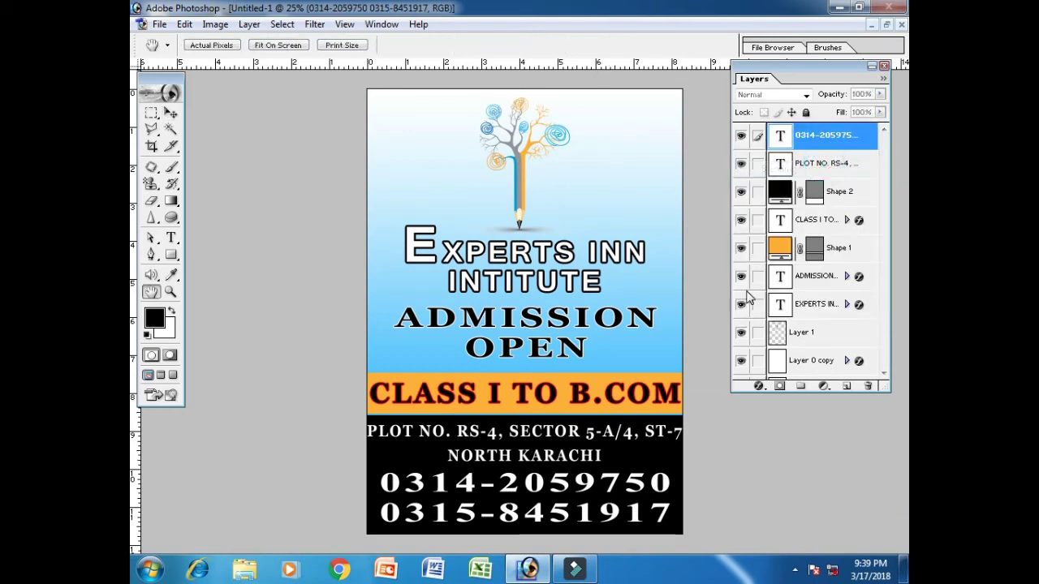
{"action": "left_click", "coordinate": [577, 278]}
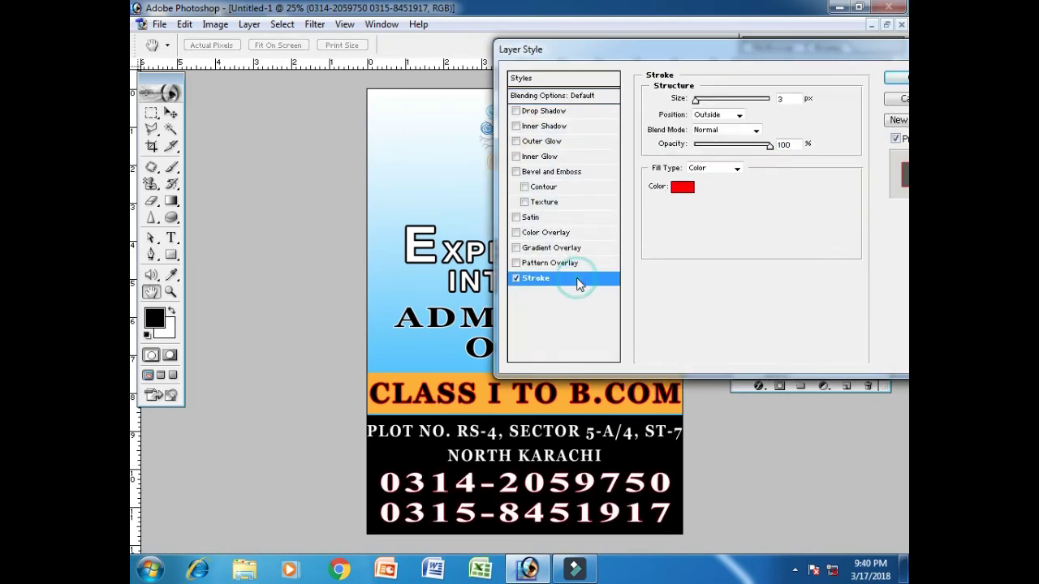
{"action": "left_click", "coordinate": [682, 187]}
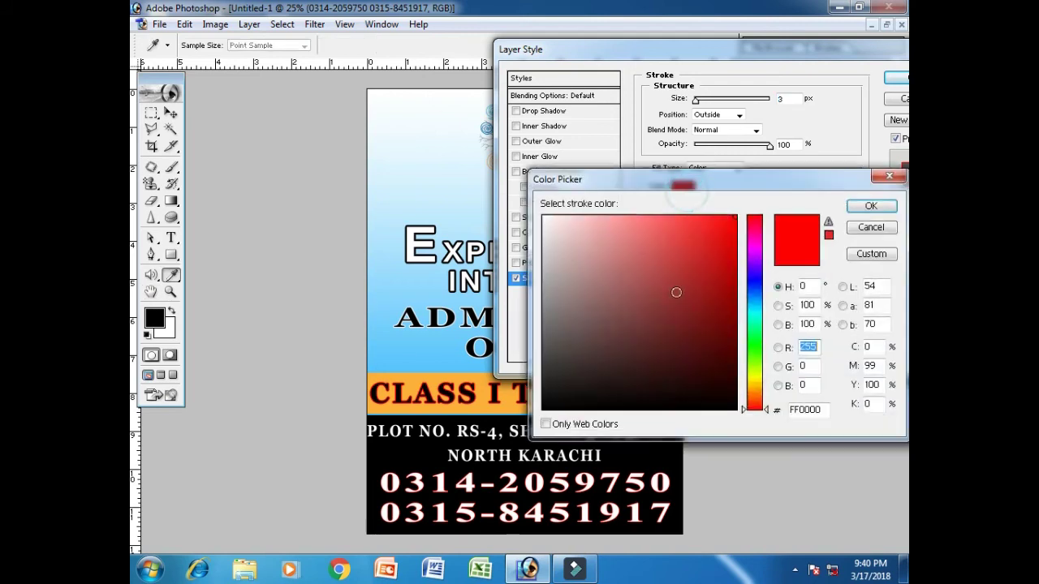
{"action": "left_click", "coordinate": [753, 346]}
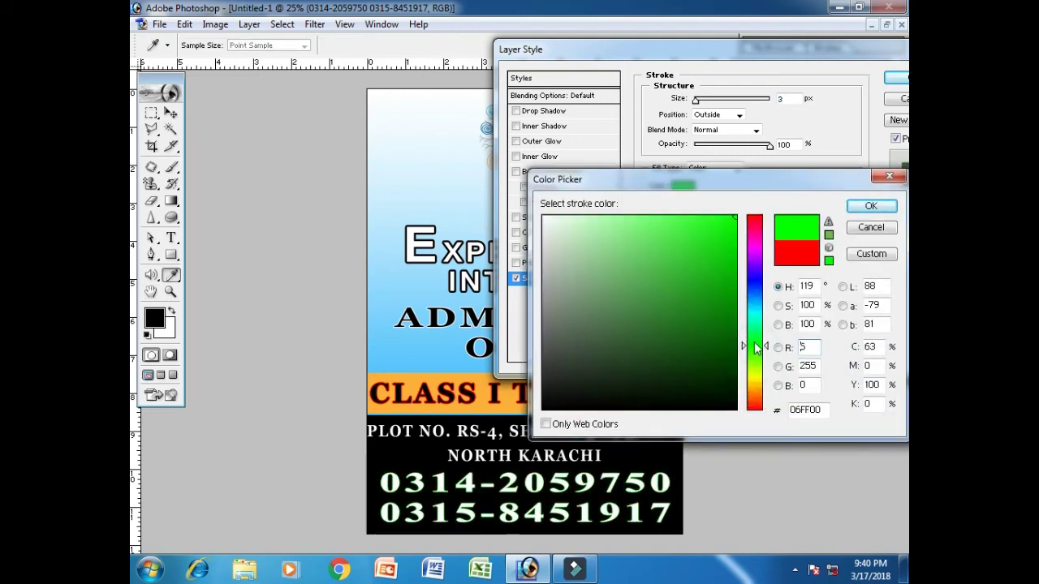
{"action": "left_click", "coordinate": [754, 312]}
{"action": "left_click", "coordinate": [718, 243]}
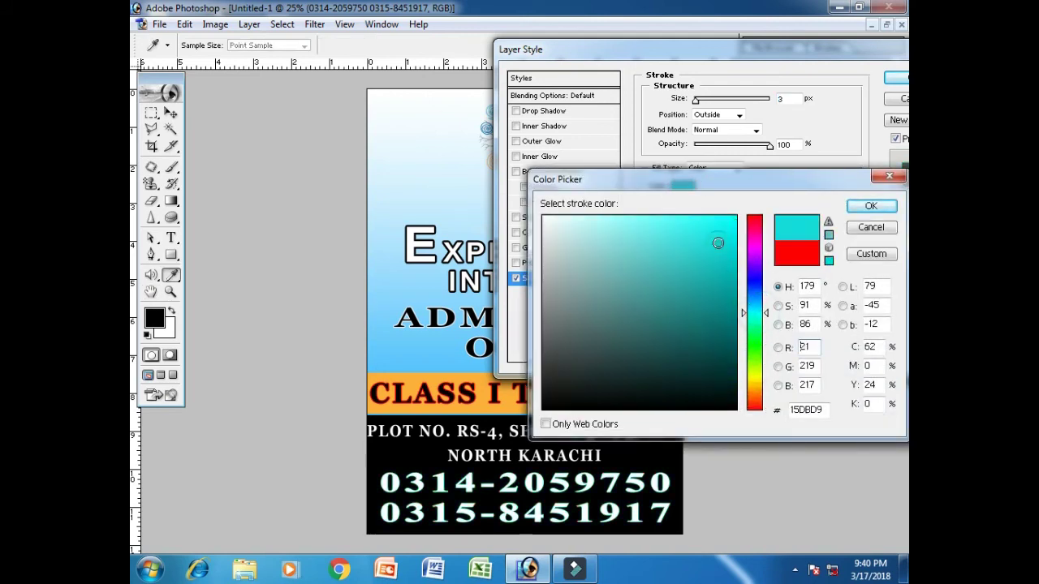
{"action": "left_click", "coordinate": [871, 206]}
{"action": "left_click", "coordinate": [896, 77]}
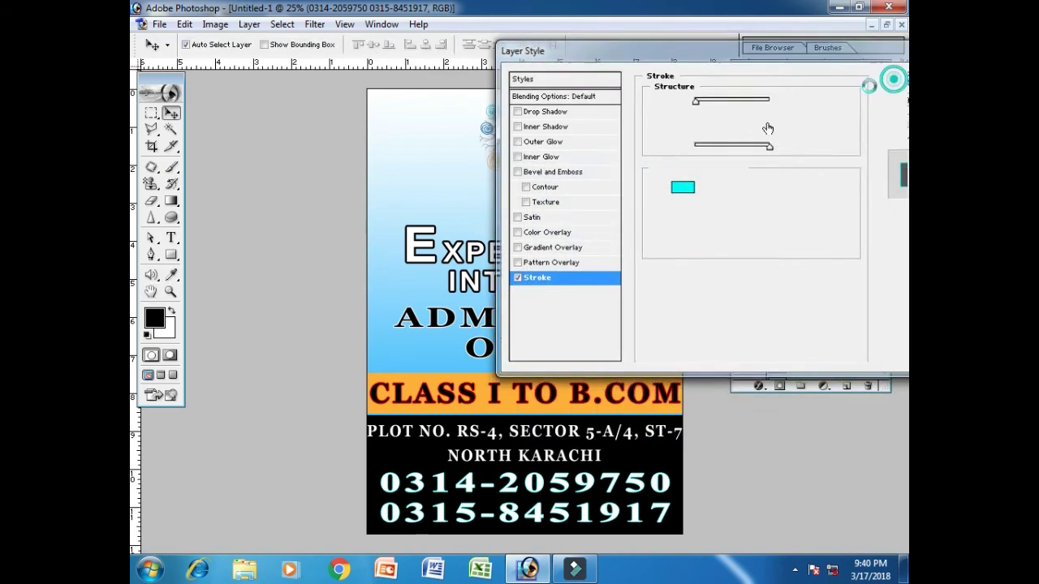
{"action": "left_click", "coordinate": [847, 135]}
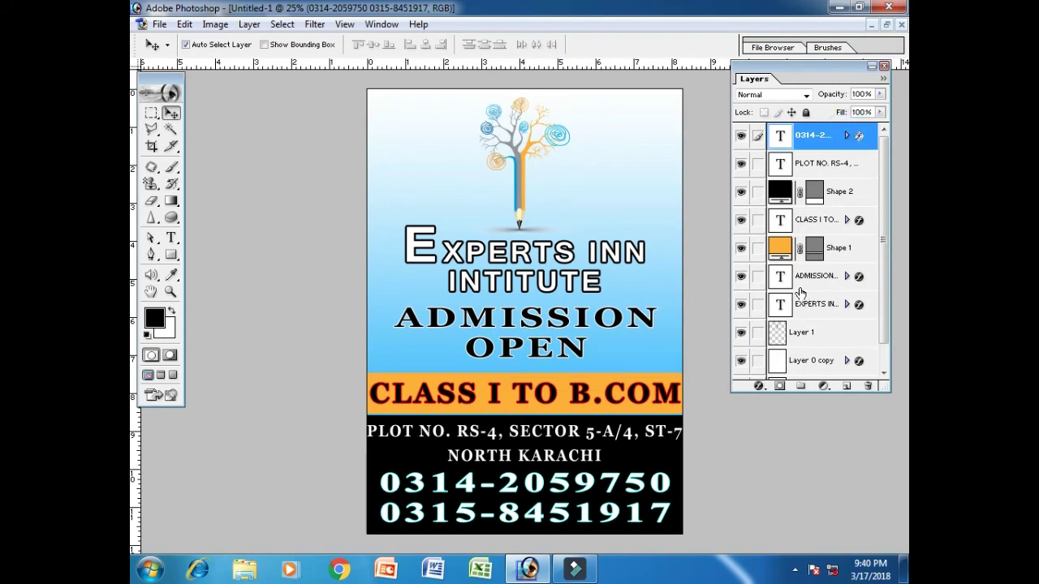
Give the orange Shape 1 bar a widened near-white Stroke
{"action": "right_click", "coordinate": [847, 251]}
{"action": "left_click", "coordinate": [823, 267]}
{"action": "left_click", "coordinate": [585, 279]}
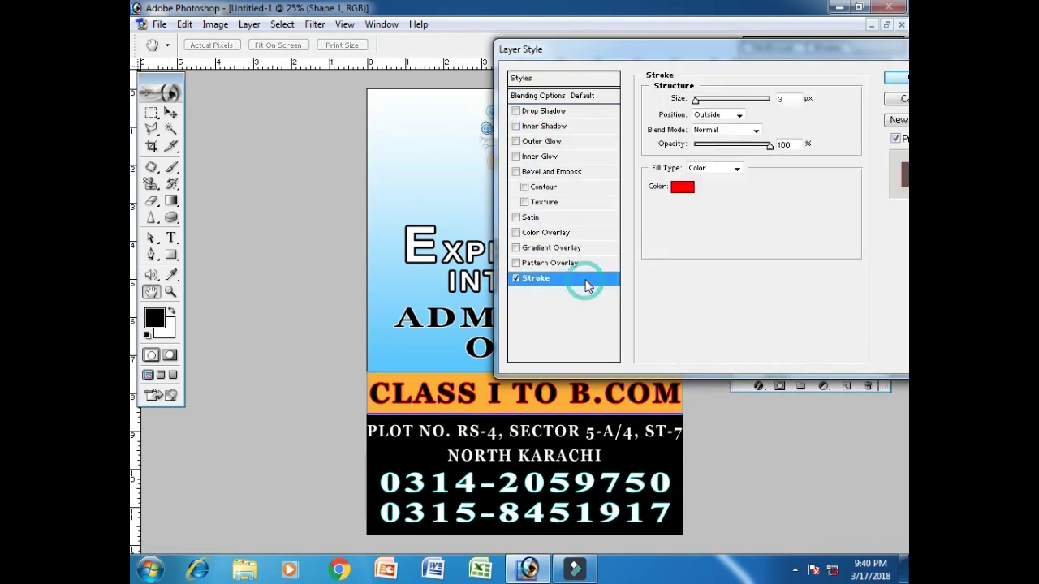
{"action": "left_click", "coordinate": [682, 187]}
{"action": "left_click_drag", "start_coordinate": [580, 244], "coordinate": [543, 218]}
{"action": "left_click", "coordinate": [869, 206]}
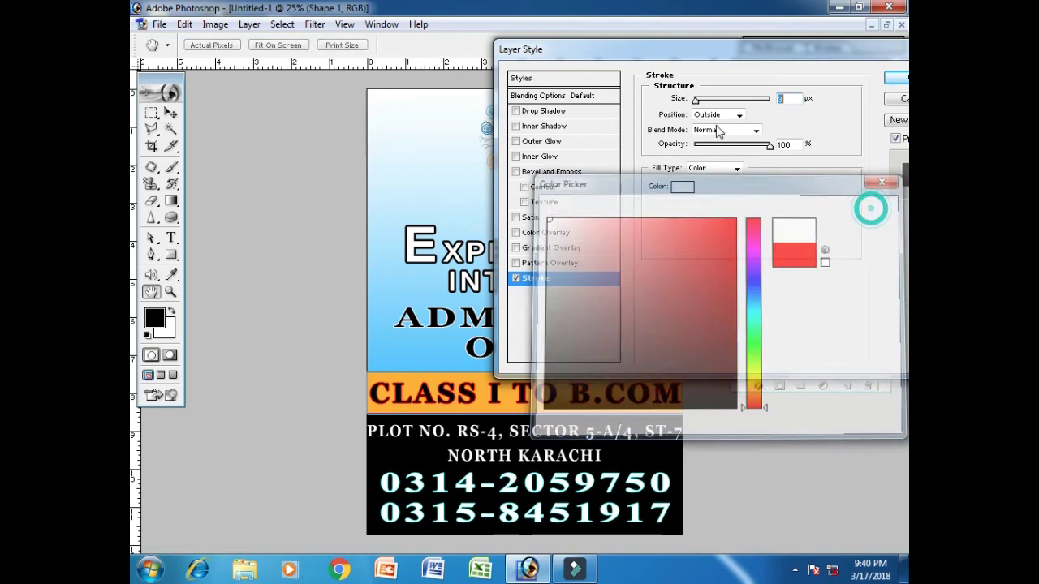
{"action": "left_click", "coordinate": [698, 99]}
{"action": "mouse_move", "coordinate": [698, 99]}
{"action": "left_mouse_down"}
{"action": "mouse_move", "coordinate": [708, 104]}
{"action": "mouse_move", "coordinate": [698, 100]}
{"action": "left_mouse_up"}
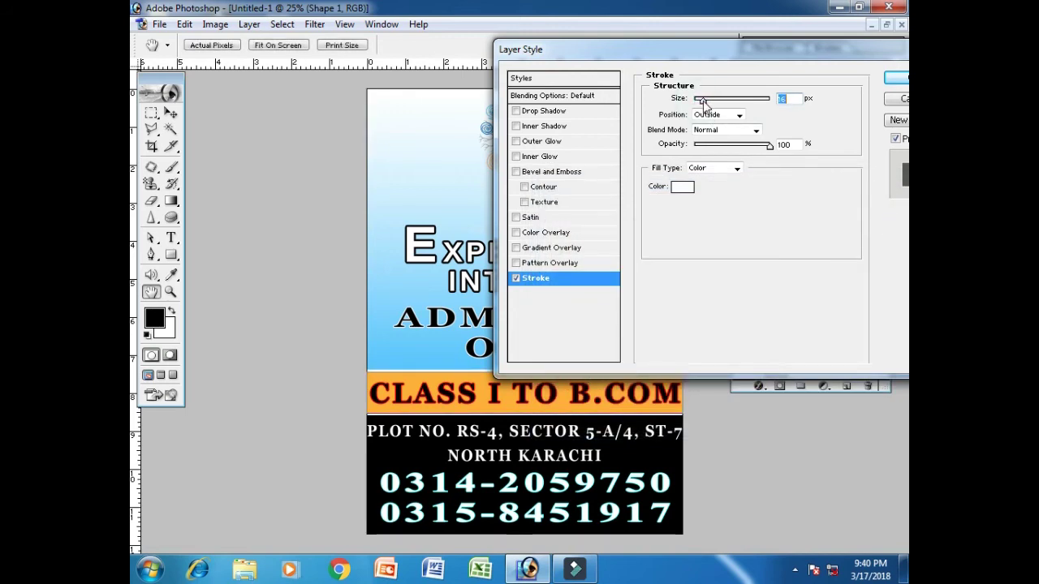
{"action": "left_click", "coordinate": [898, 78]}
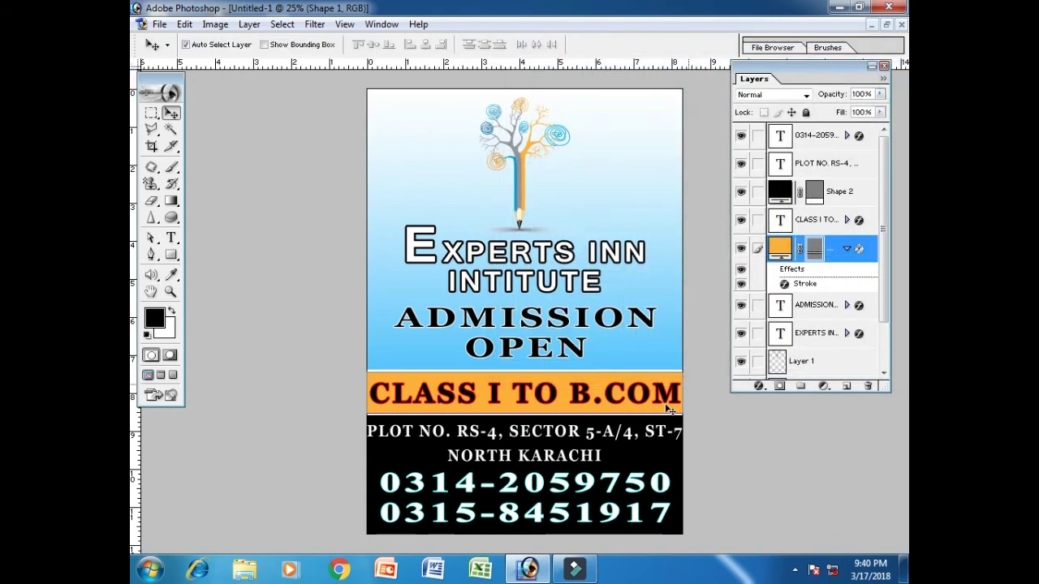
{"action": "left_click", "coordinate": [847, 249]}
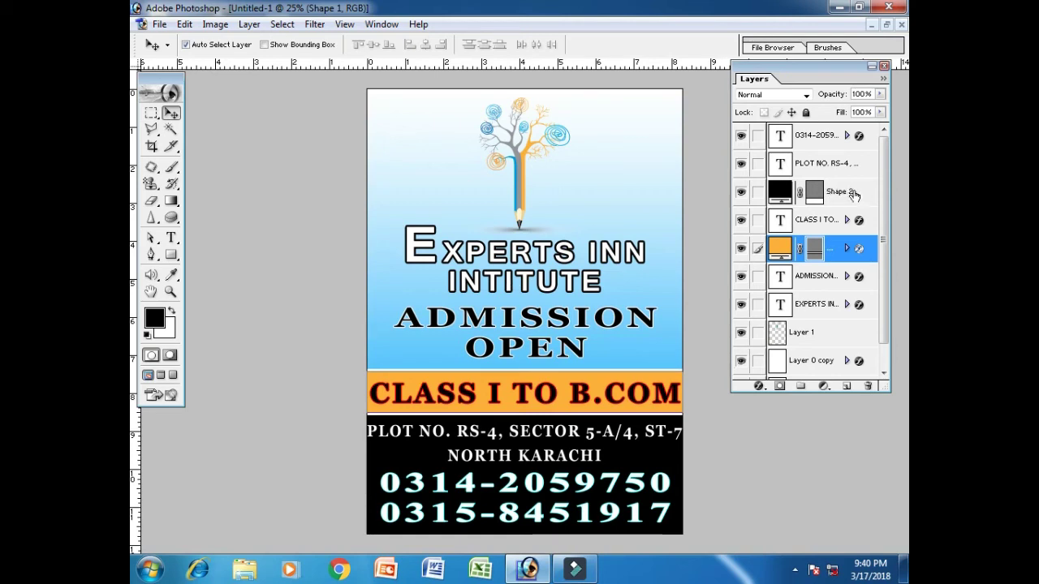
Add a white Stroke of about 7 px to the black Shape 2 info bar
{"action": "right_click", "coordinate": [854, 195]}
{"action": "left_click", "coordinate": [842, 220]}
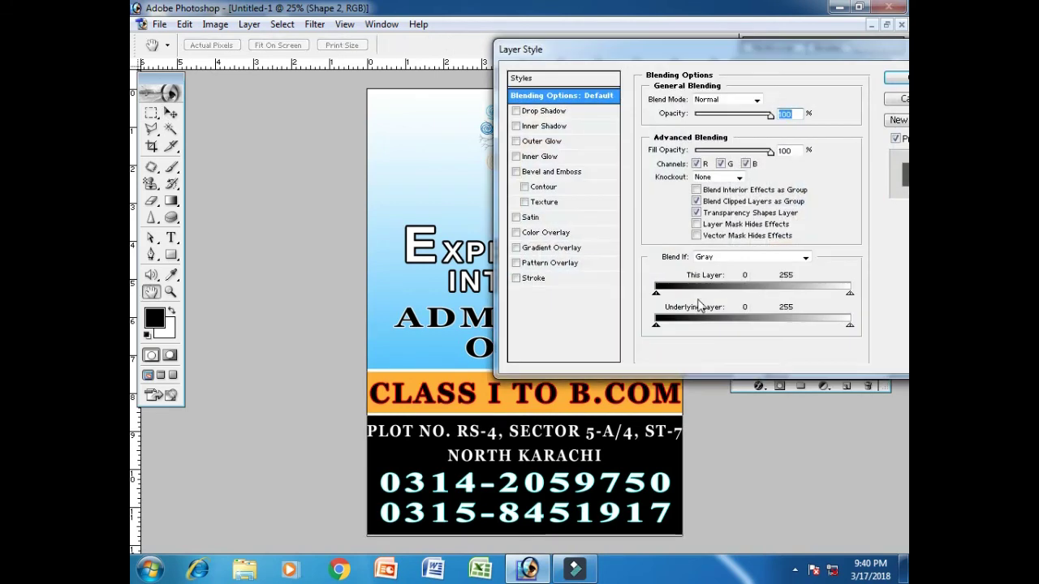
{"action": "left_click", "coordinate": [593, 279]}
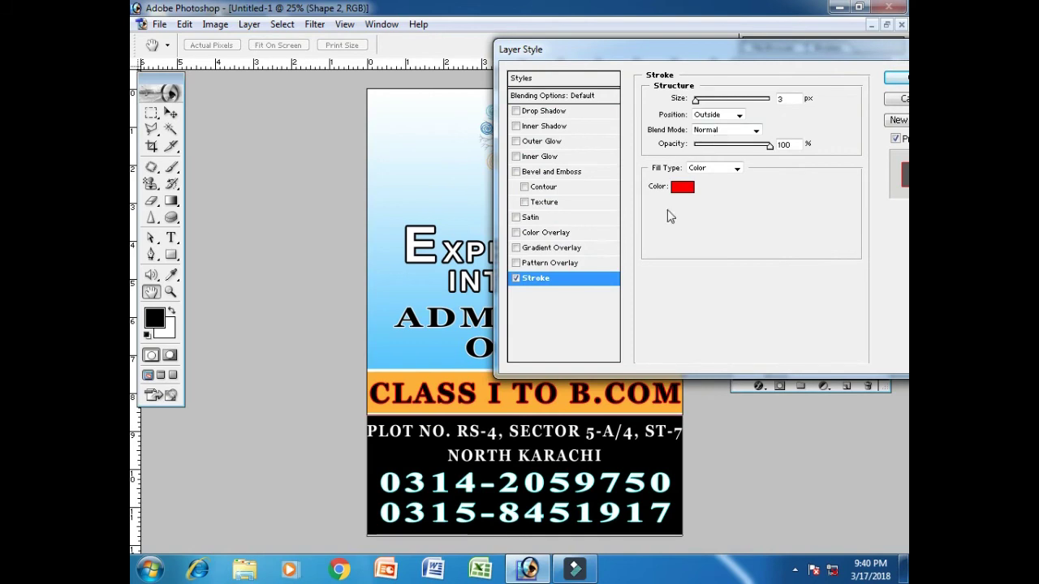
{"action": "left_click", "coordinate": [679, 188]}
{"action": "left_click_drag", "start_coordinate": [581, 232], "coordinate": [539, 216]}
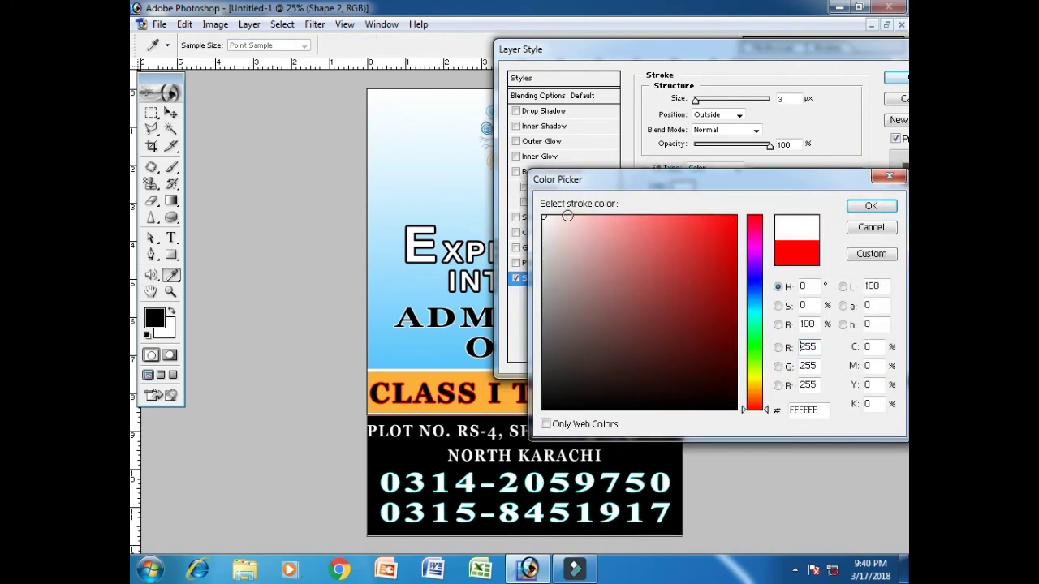
{"action": "left_click", "coordinate": [870, 206]}
{"action": "left_click_drag", "start_coordinate": [695, 101], "coordinate": [701, 103]}
{"action": "left_click", "coordinate": [898, 79]}
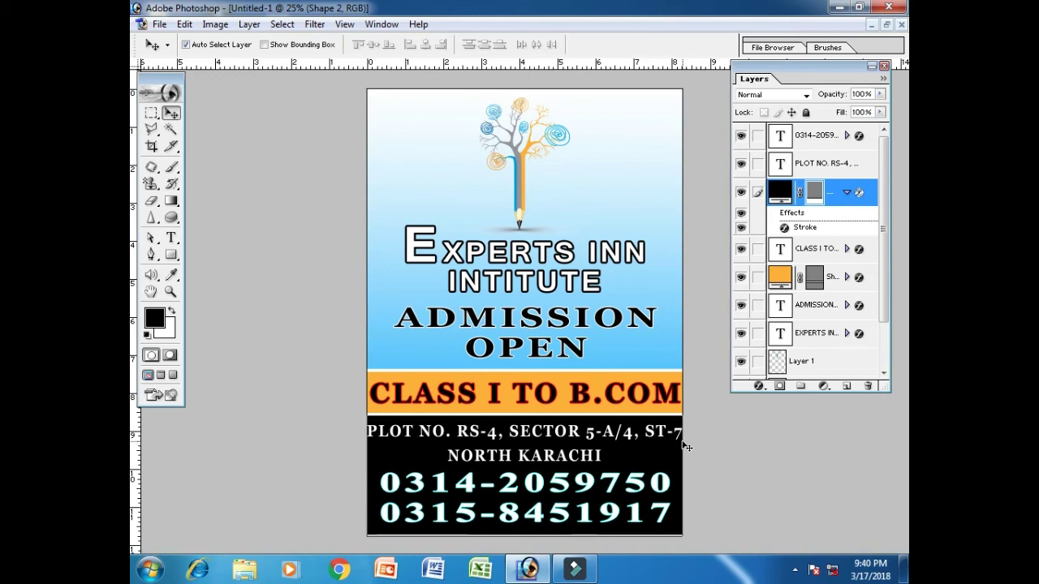
Scale the PLOT NO. address text to about 96% and centre it horizontally
{"action": "left_click", "coordinate": [847, 195]}
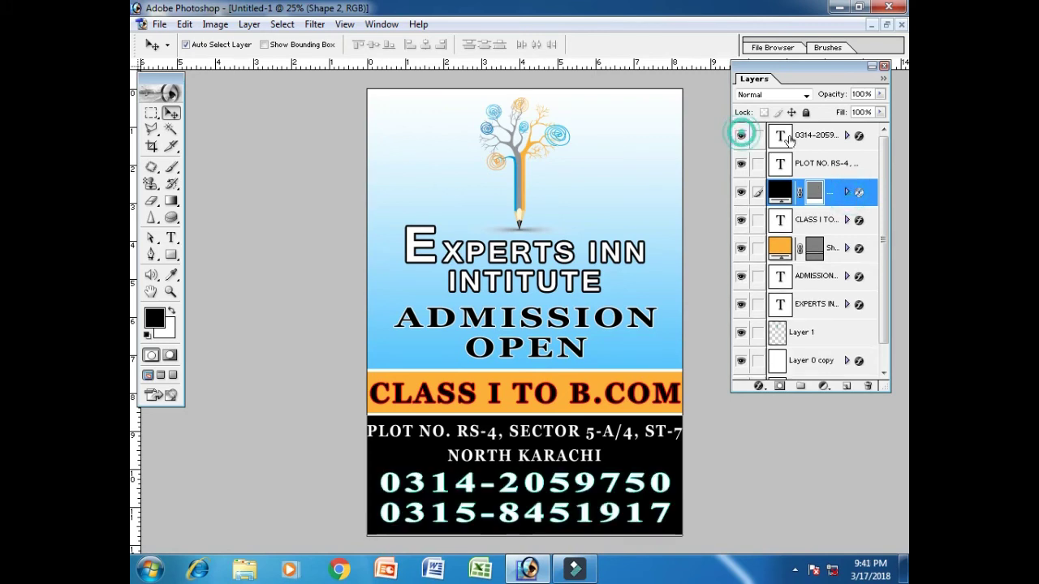
{"action": "left_click", "coordinate": [836, 164]}
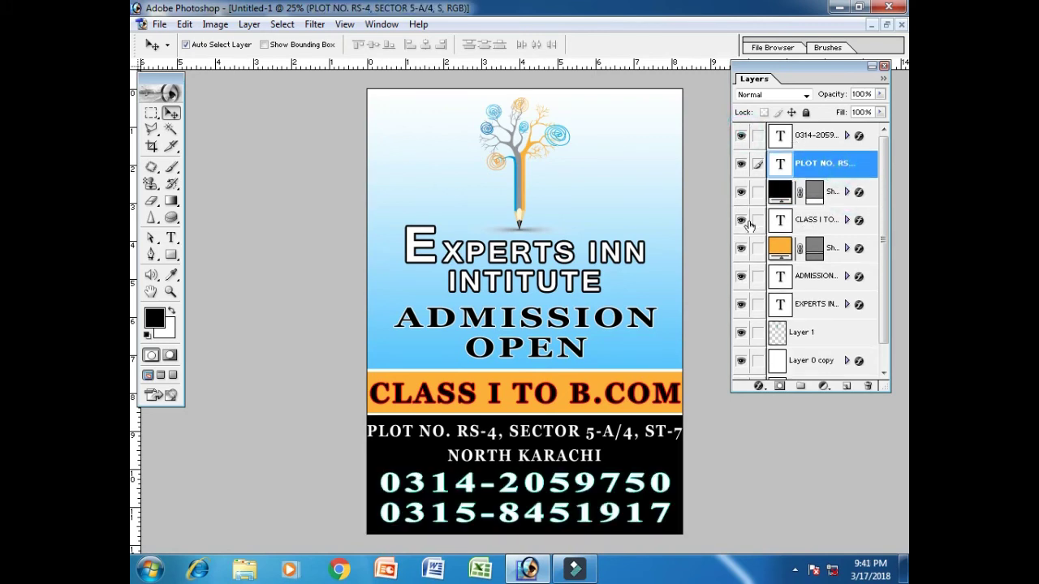
{"action": "key", "text": "ctrl+t"}
{"action": "left_click_drag", "start_coordinate": [683, 421], "coordinate": [670, 423]}
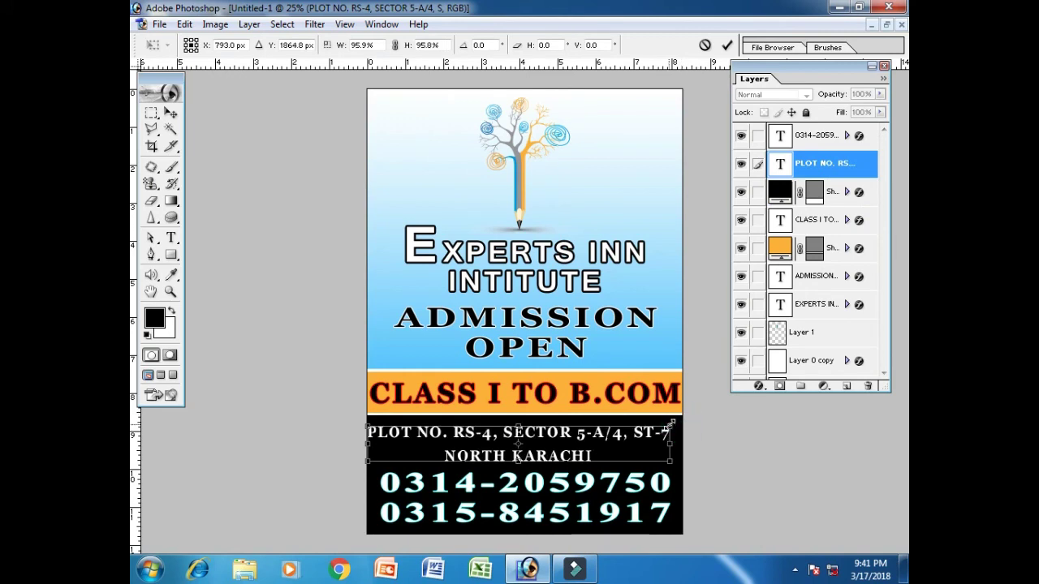
{"action": "key", "text": "Return"}
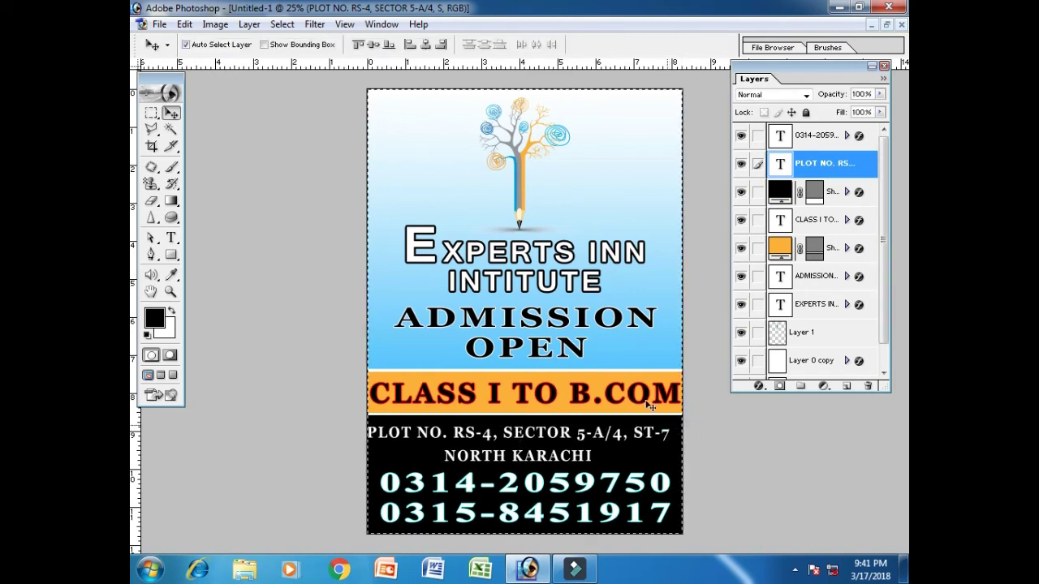
{"action": "left_click", "coordinate": [426, 43]}
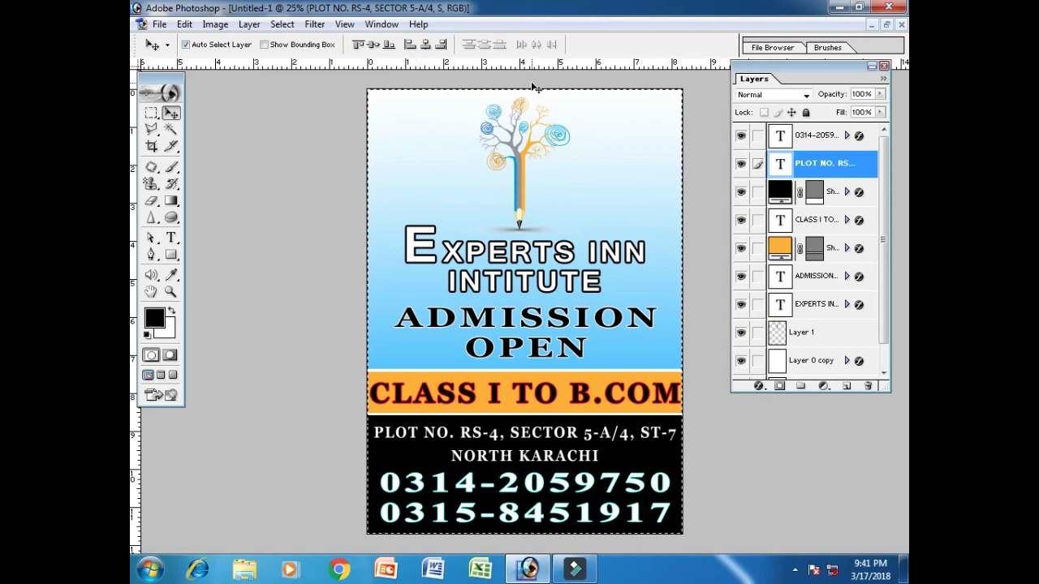
{"action": "key", "text": "ctrl+d"}
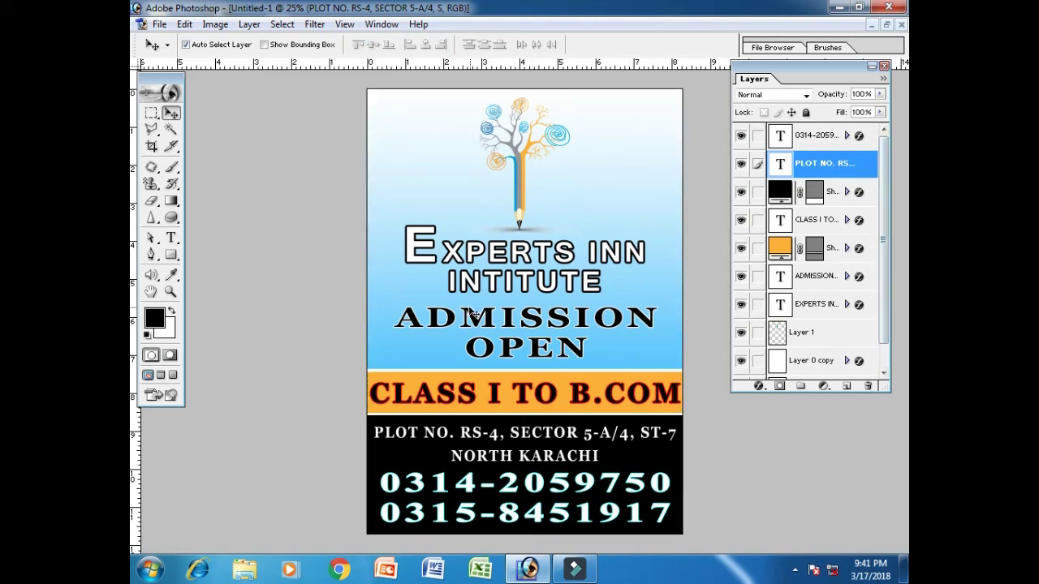
Save the flyer as a Photoshop file named PAMPLHET
{"action": "left_click", "coordinate": [160, 24]}
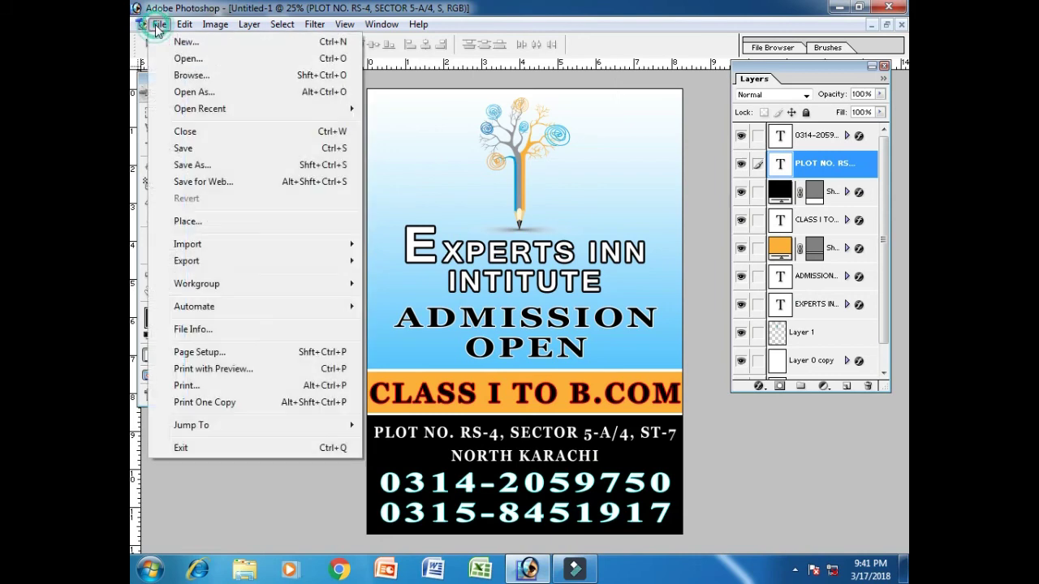
{"action": "left_click", "coordinate": [209, 149]}
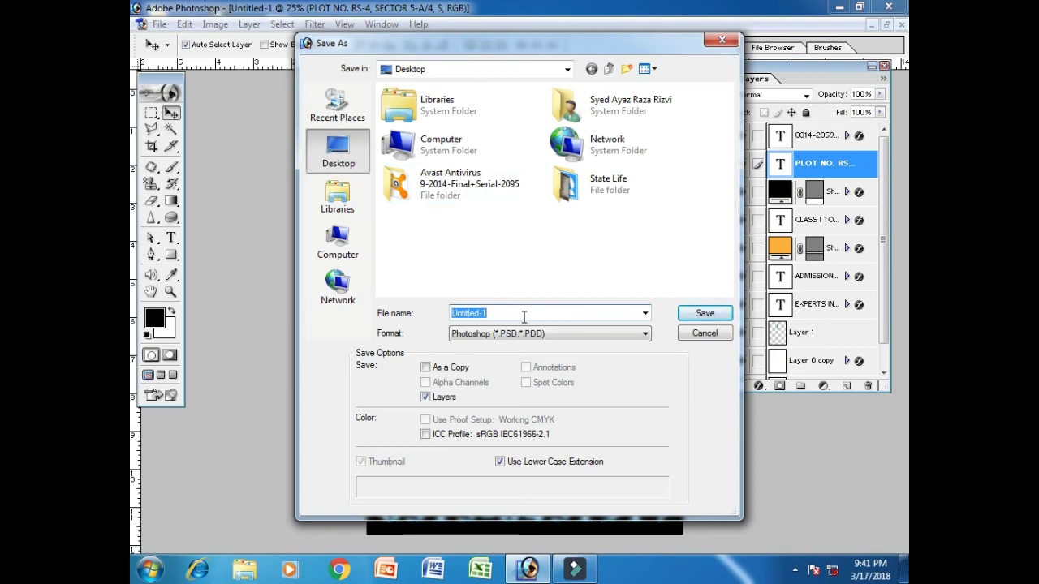
{"action": "type", "text": "PA"}
{"action": "key", "text": "BackSpace"}
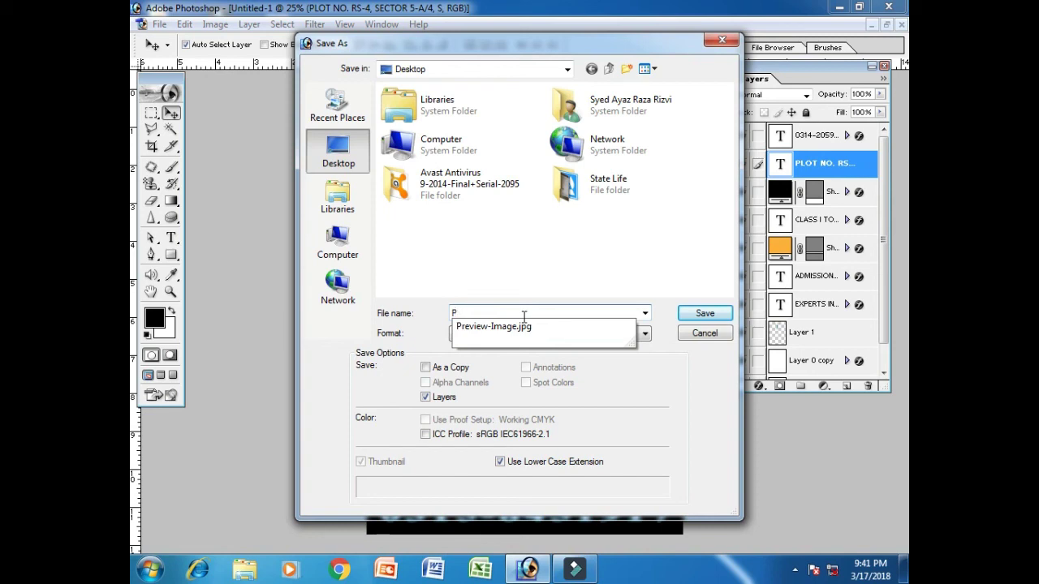
{"action": "type", "text": "AMPLHET"}
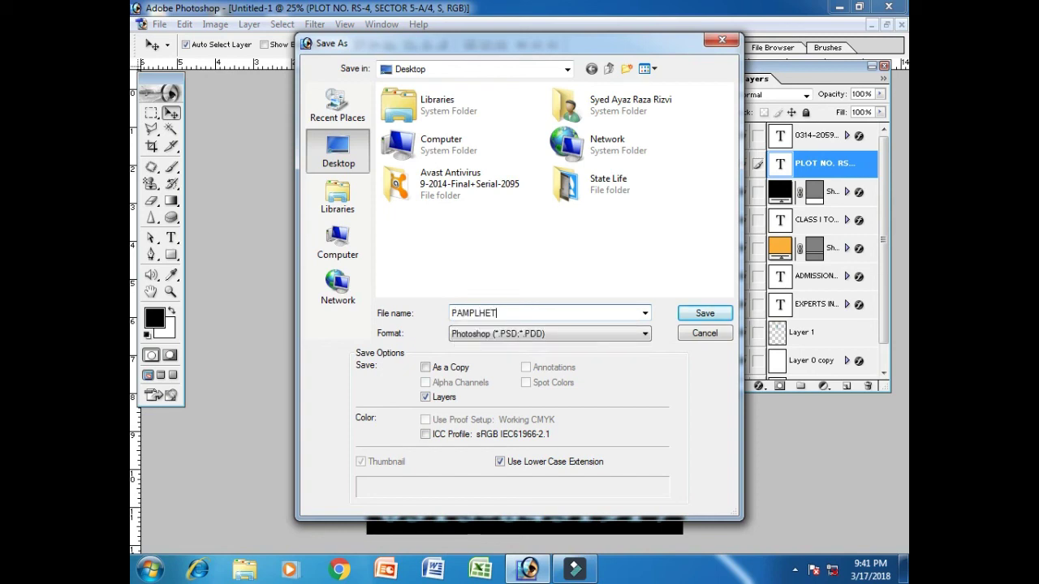
{"action": "left_click", "coordinate": [684, 314]}
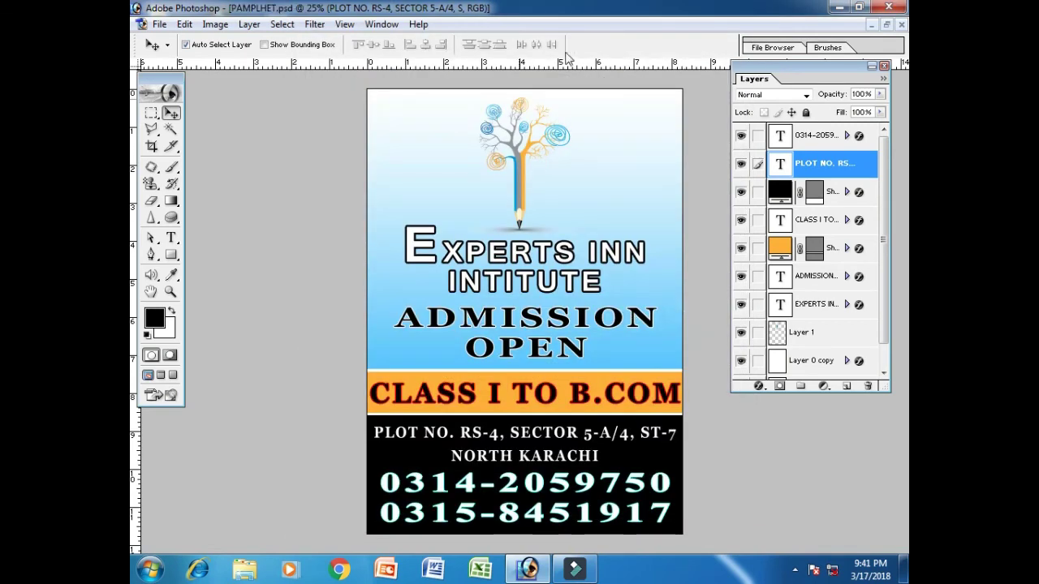
Save a second copy of the flyer named PAMPLHET2
{"action": "left_click", "coordinate": [160, 24]}
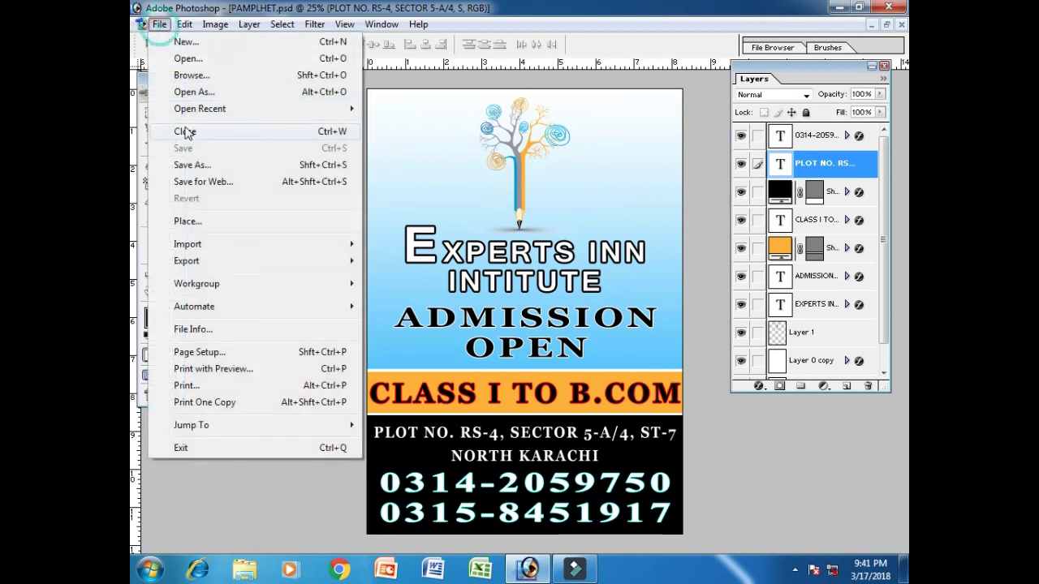
{"action": "left_click", "coordinate": [205, 164]}
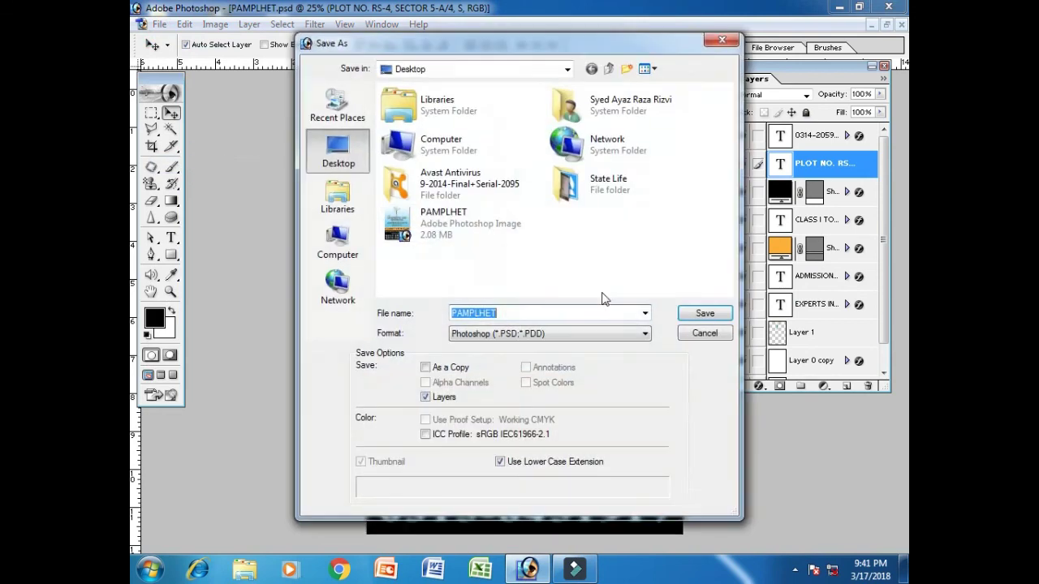
{"action": "left_click", "coordinate": [517, 316]}
{"action": "type", "text": "2"}
{"action": "left_click", "coordinate": [704, 314]}
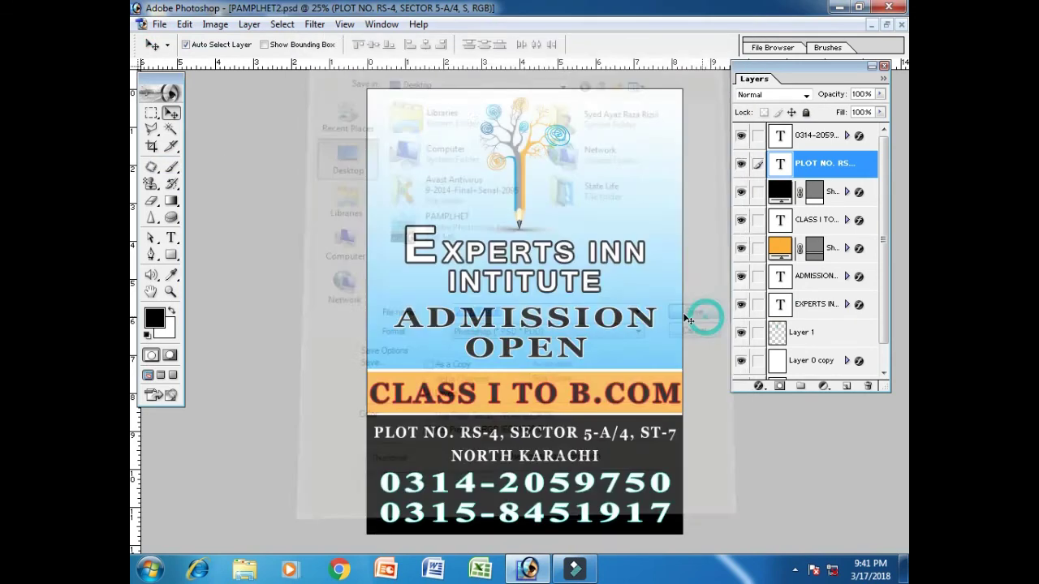
{"action": "left_click_drag", "start_coordinate": [882, 192], "coordinate": [890, 247]}
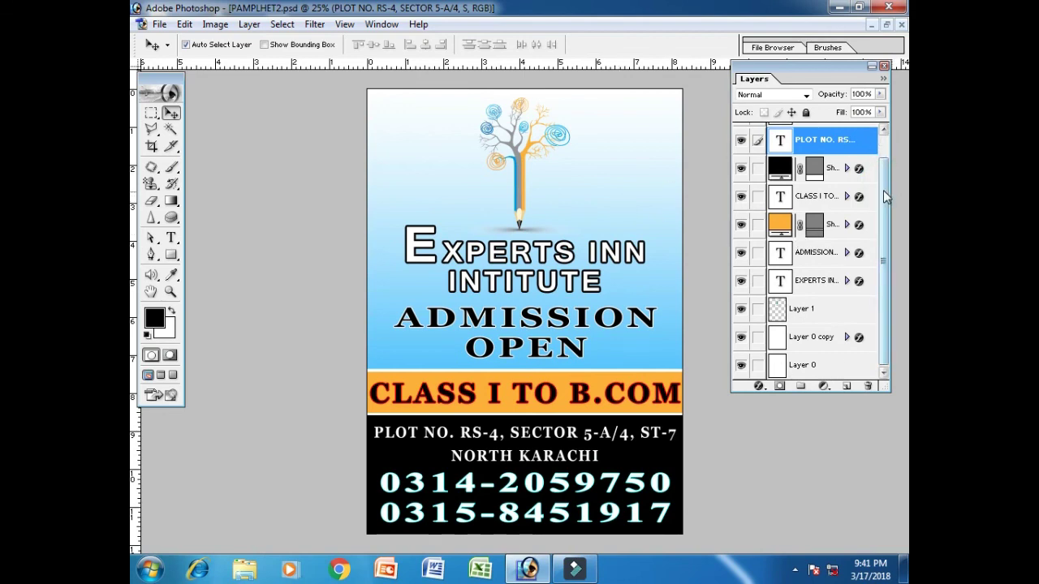
Add a new empty layer above the phone numbers layer and select the entire canvas
{"action": "left_click", "coordinate": [885, 130]}
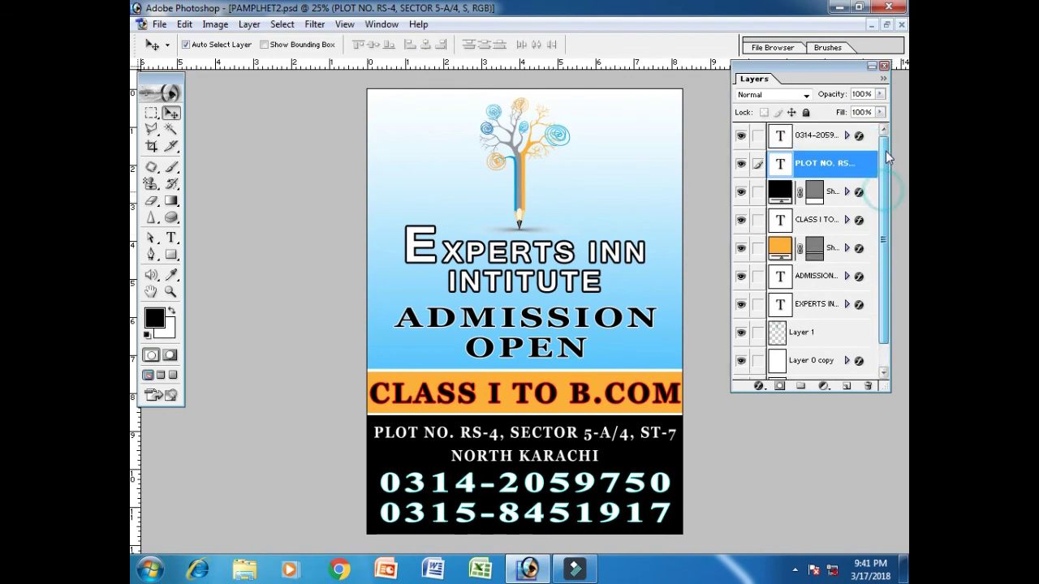
{"action": "left_click", "coordinate": [823, 136]}
{"action": "left_click", "coordinate": [846, 385]}
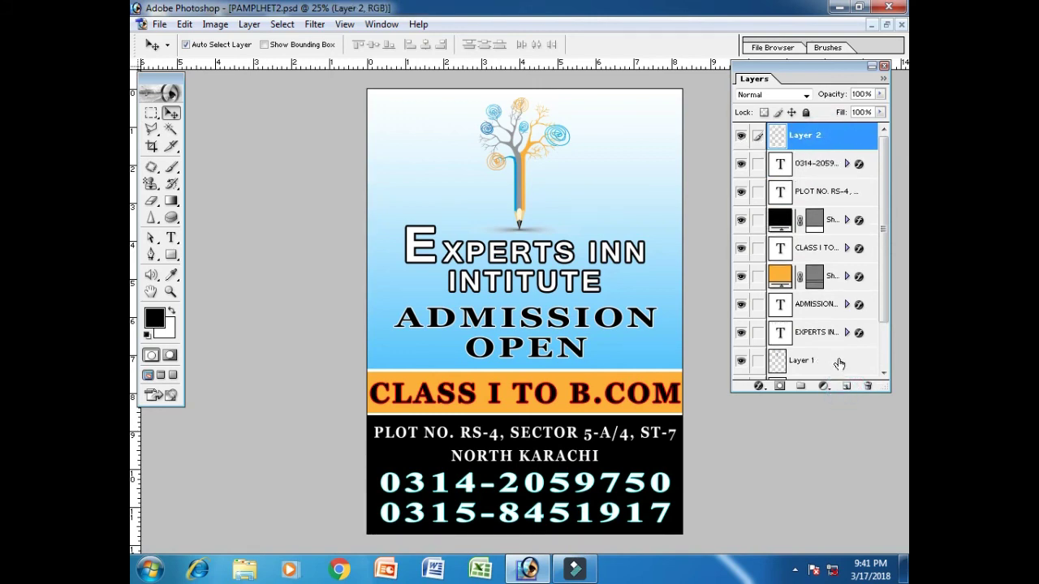
{"action": "left_click", "coordinate": [151, 113]}
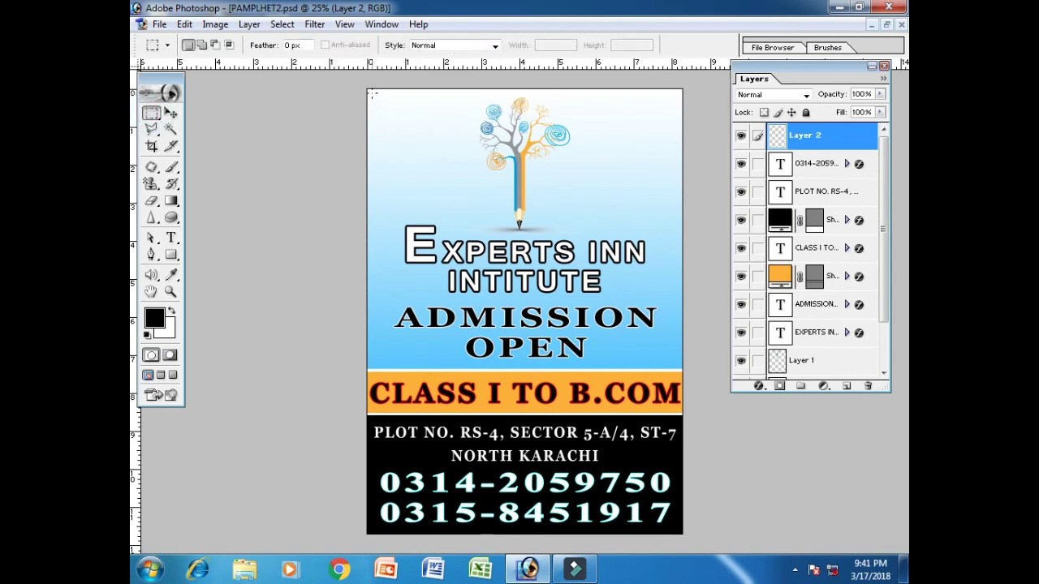
{"action": "left_click_drag", "start_coordinate": [370, 93], "coordinate": [591, 379]}
{"action": "left_click", "coordinate": [581, 356]}
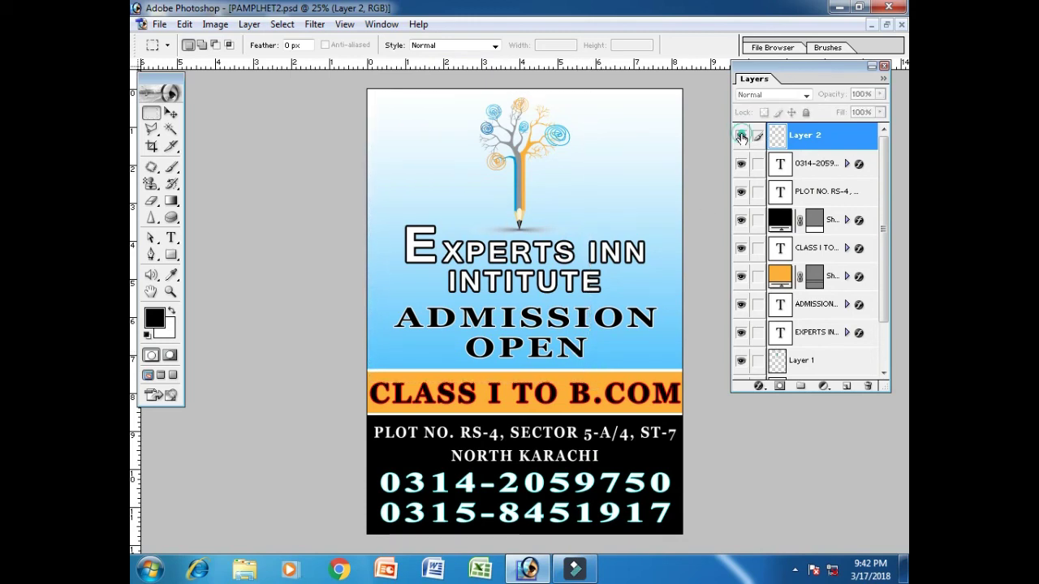
{"action": "key", "text": "ctrl+a"}
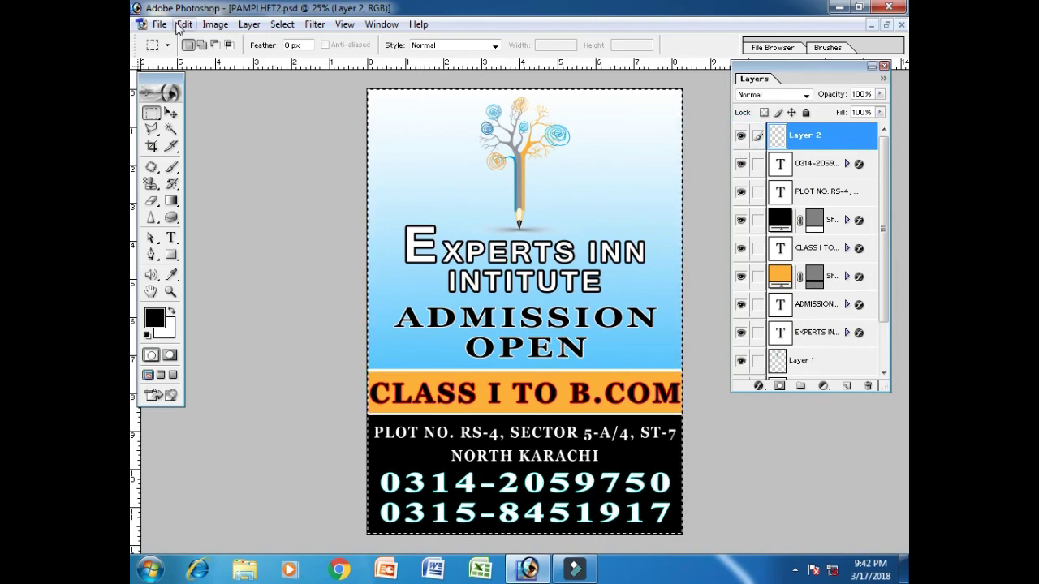
Stroke the canvas selection with a white border
{"action": "left_click", "coordinate": [184, 24]}
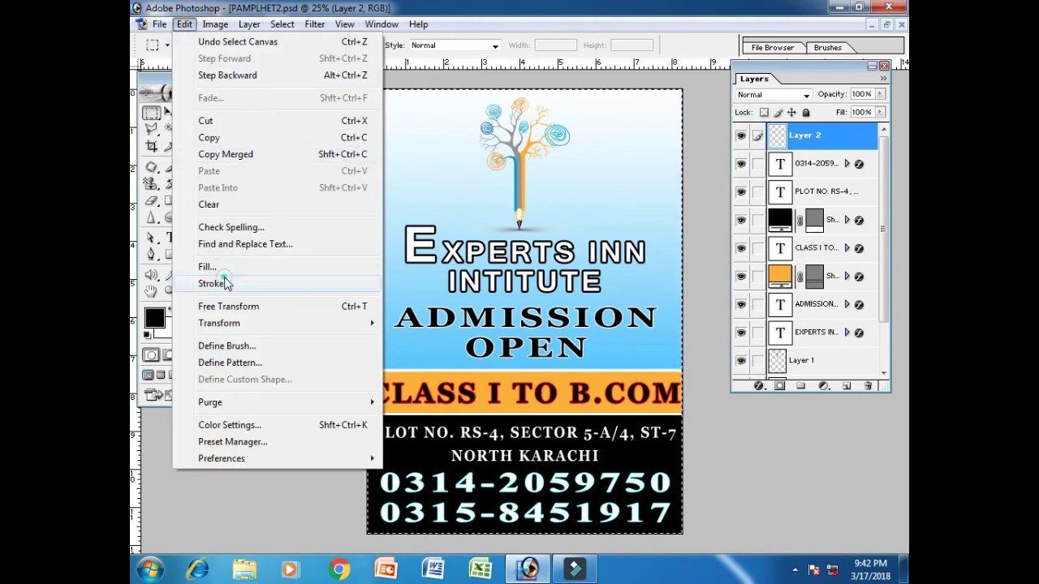
{"action": "left_click", "coordinate": [218, 283]}
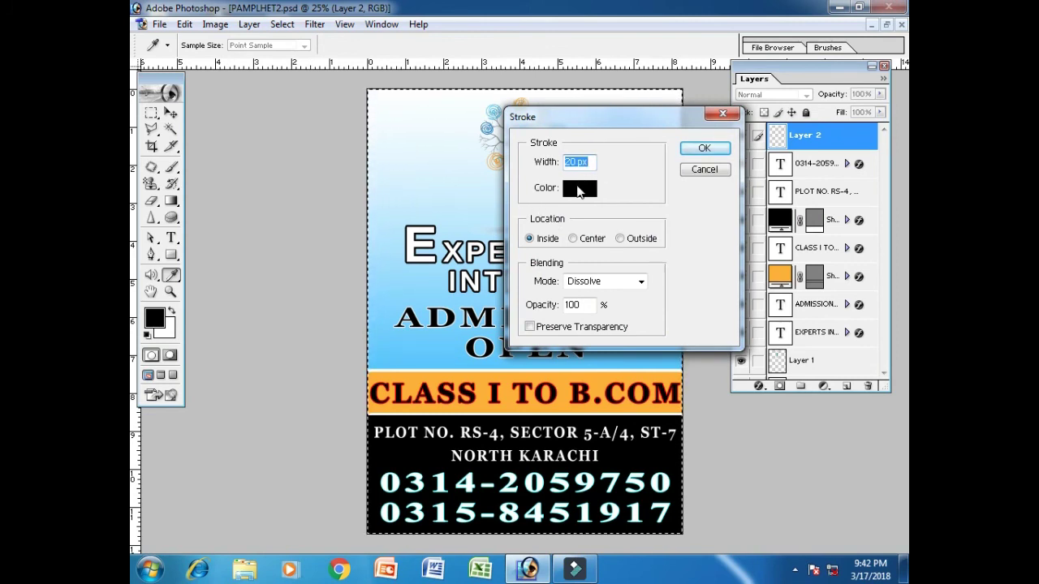
{"action": "left_click", "coordinate": [579, 190]}
{"action": "left_click_drag", "start_coordinate": [578, 239], "coordinate": [544, 214]}
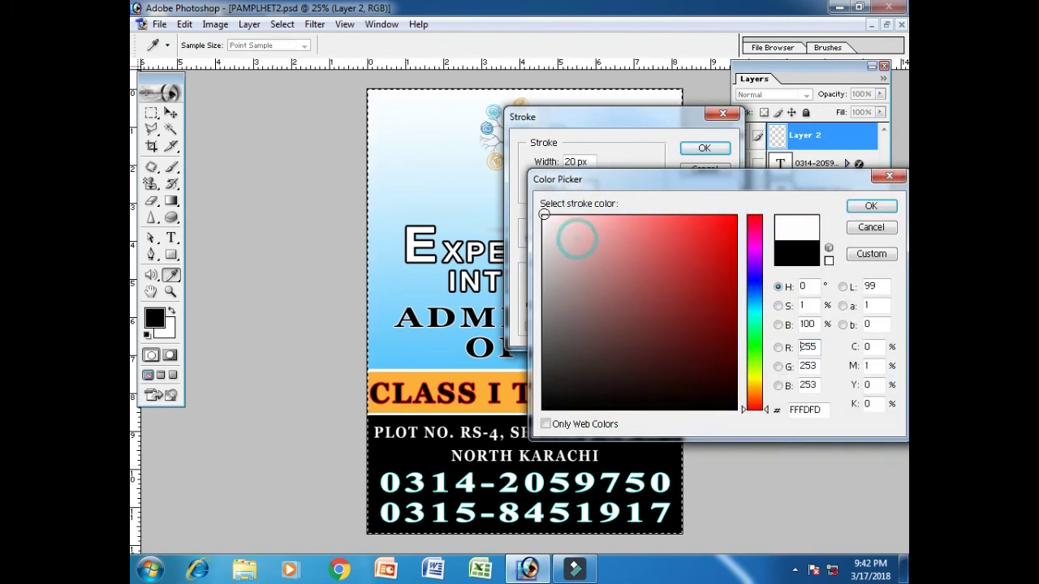
{"action": "left_click", "coordinate": [853, 205]}
{"action": "left_click", "coordinate": [701, 148]}
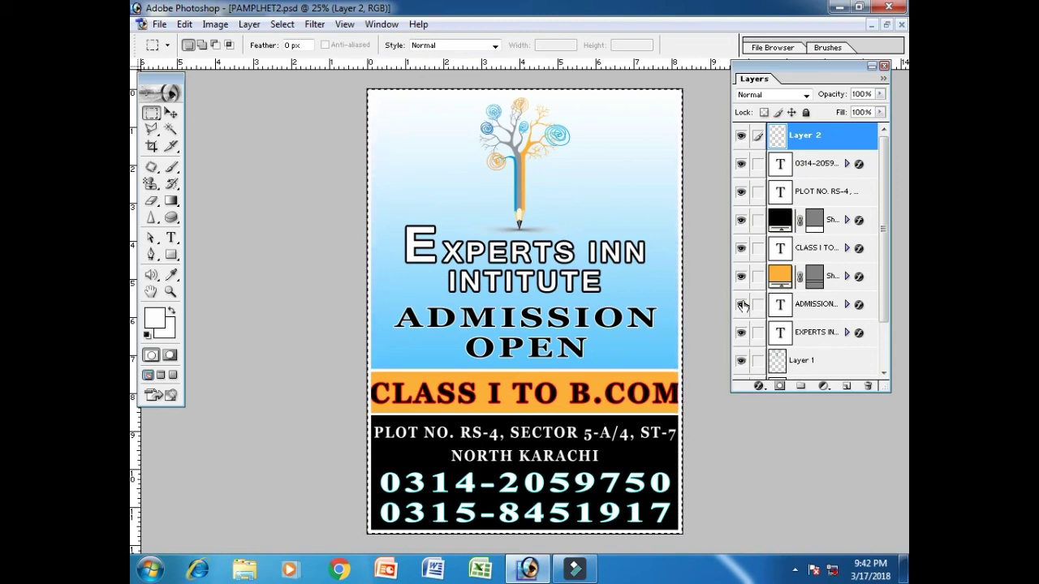
Reapply the white border stroke with a width of 10 px
{"action": "left_click", "coordinate": [185, 25]}
{"action": "left_click", "coordinate": [254, 267]}
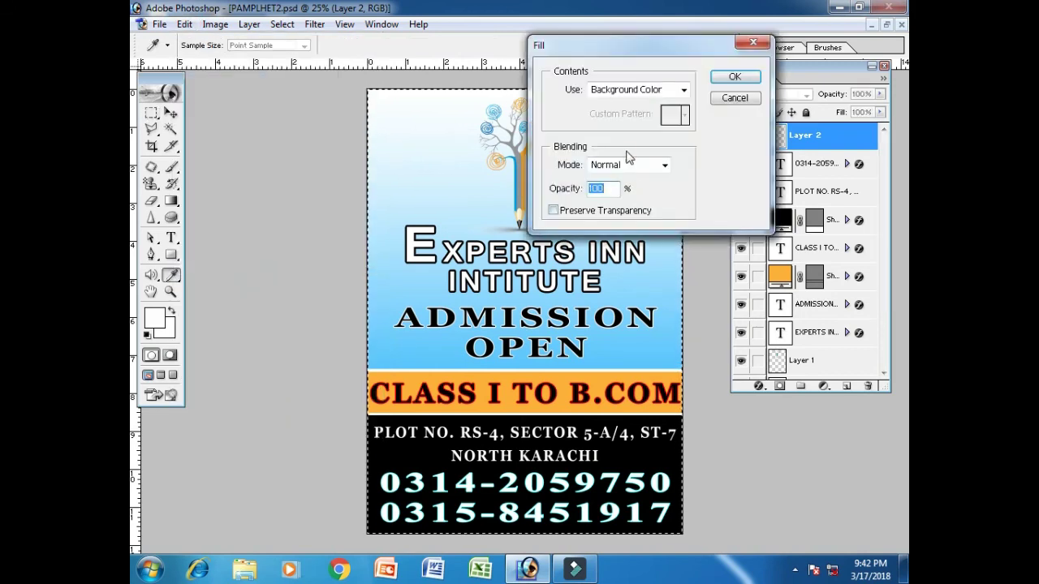
{"action": "left_click", "coordinate": [734, 98]}
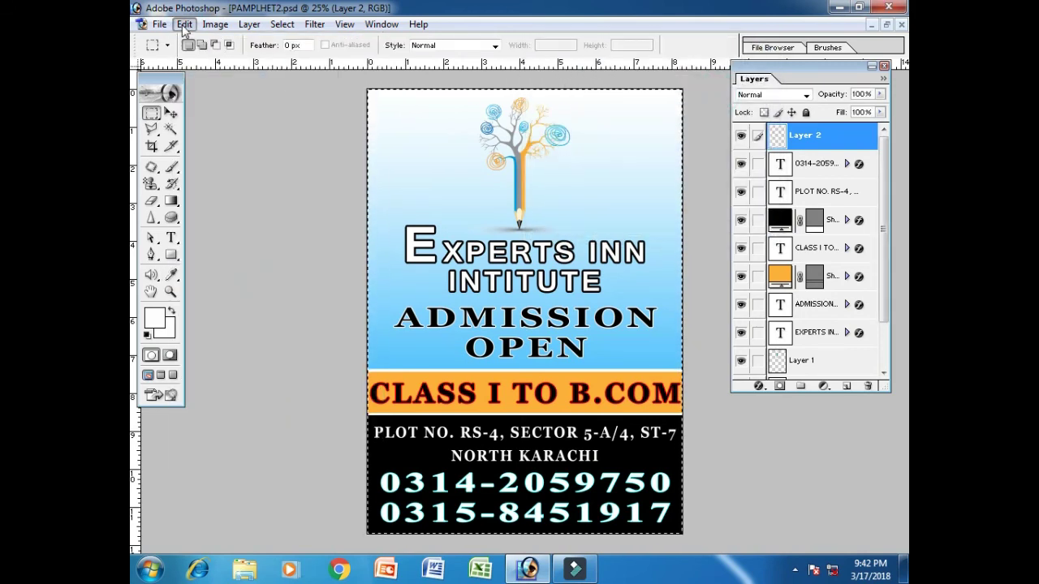
{"action": "left_click", "coordinate": [184, 24]}
{"action": "left_click", "coordinate": [223, 282]}
{"action": "left_click", "coordinate": [586, 161]}
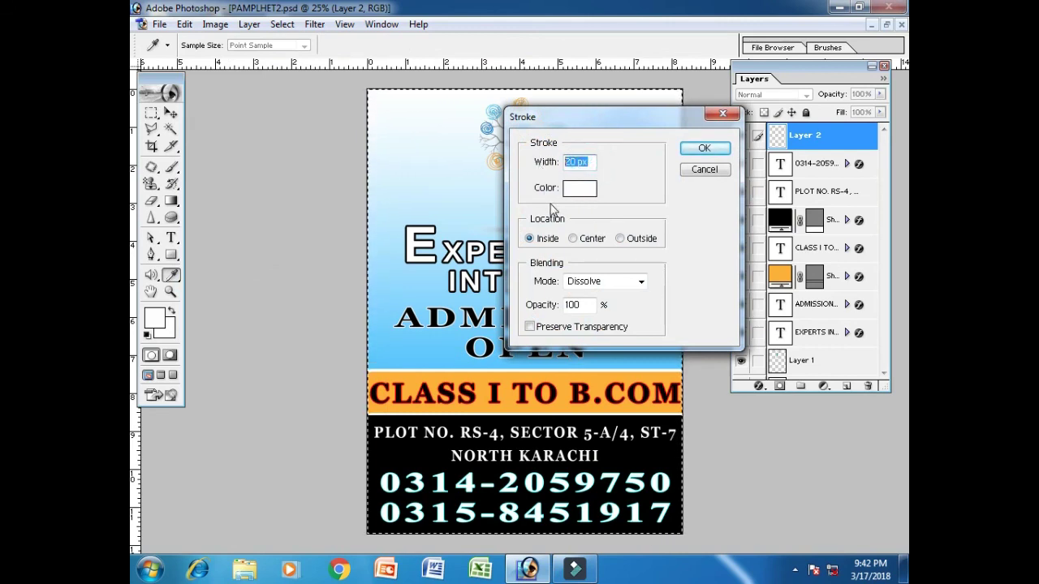
{"action": "type", "text": "10"}
{"action": "left_click", "coordinate": [704, 148]}
{"action": "key", "text": "m"}
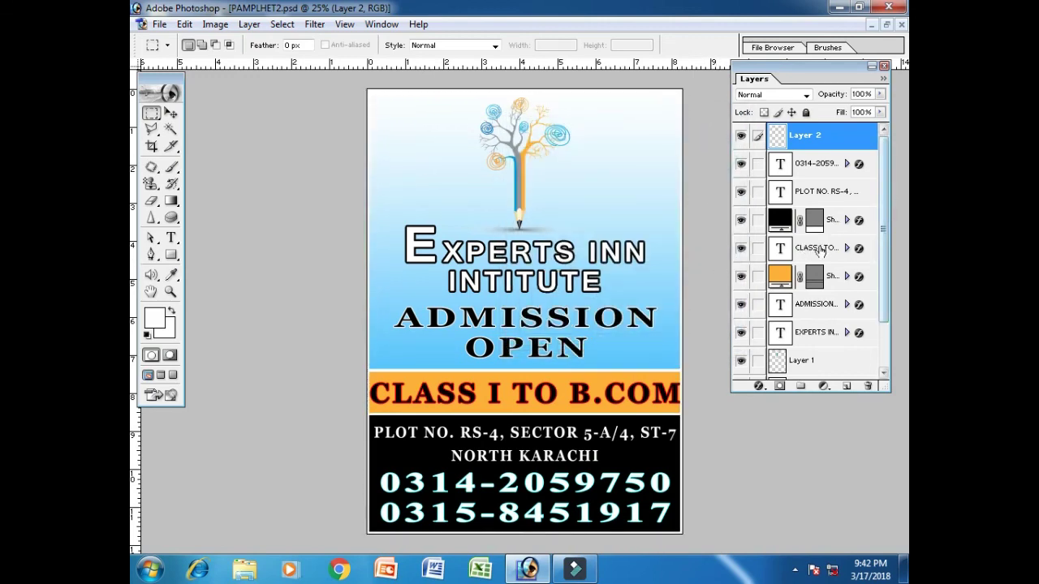
Narrow the CLASS I TO B.COM text to 98% width
{"action": "left_click", "coordinate": [814, 250]}
{"action": "left_click", "coordinate": [740, 250]}
{"action": "left_click", "coordinate": [740, 250]}
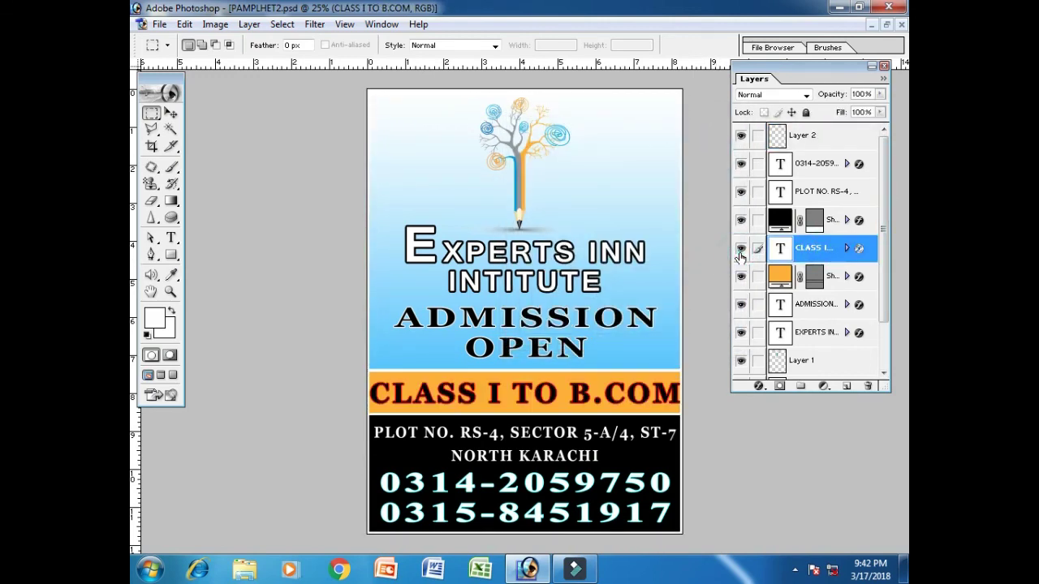
{"action": "key", "text": "ctrl+t"}
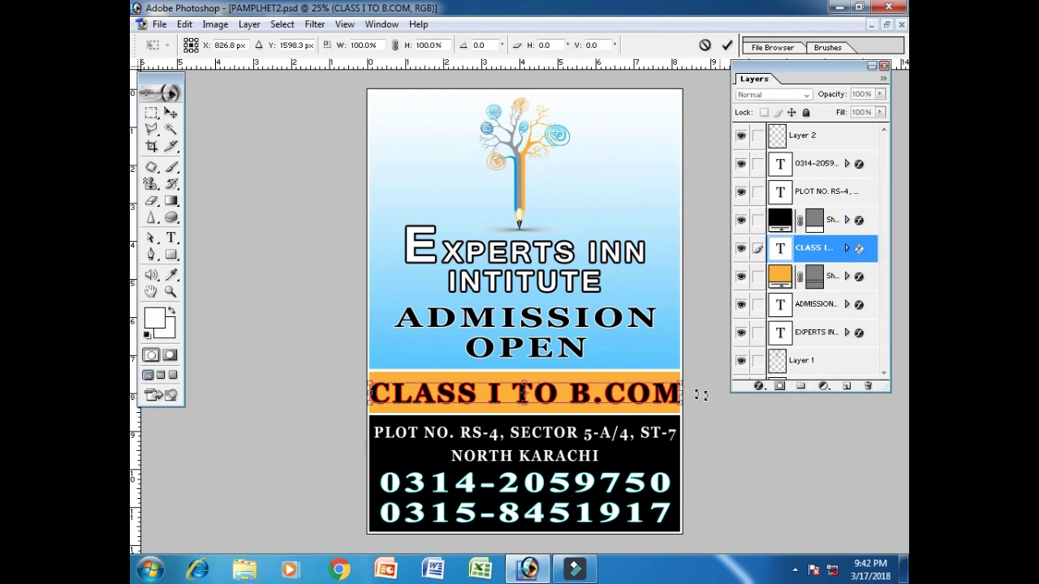
{"action": "left_click_drag", "start_coordinate": [682, 394], "coordinate": [675, 395]}
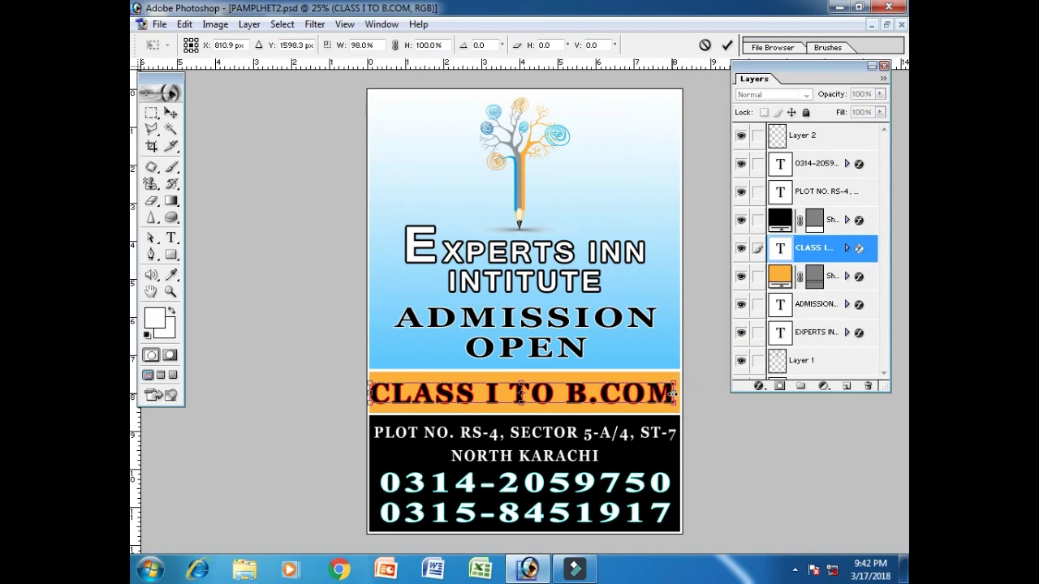
{"action": "key", "text": "Return"}
Centre the CLASS I TO B.COM text horizontally on the flyer and deselect
{"action": "key", "text": "ctrl+a"}
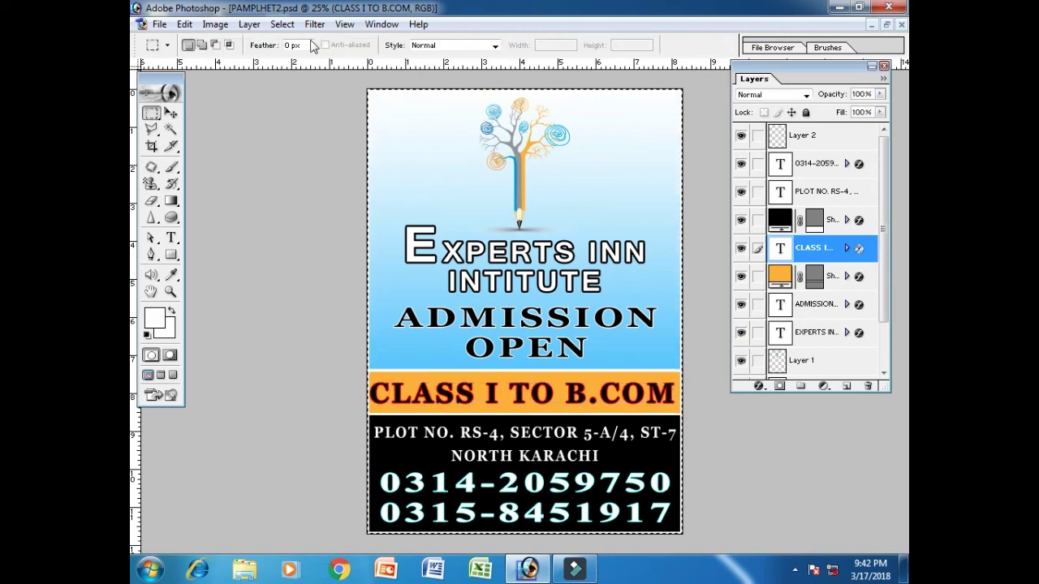
{"action": "left_click", "coordinate": [171, 113]}
{"action": "left_click", "coordinate": [424, 45]}
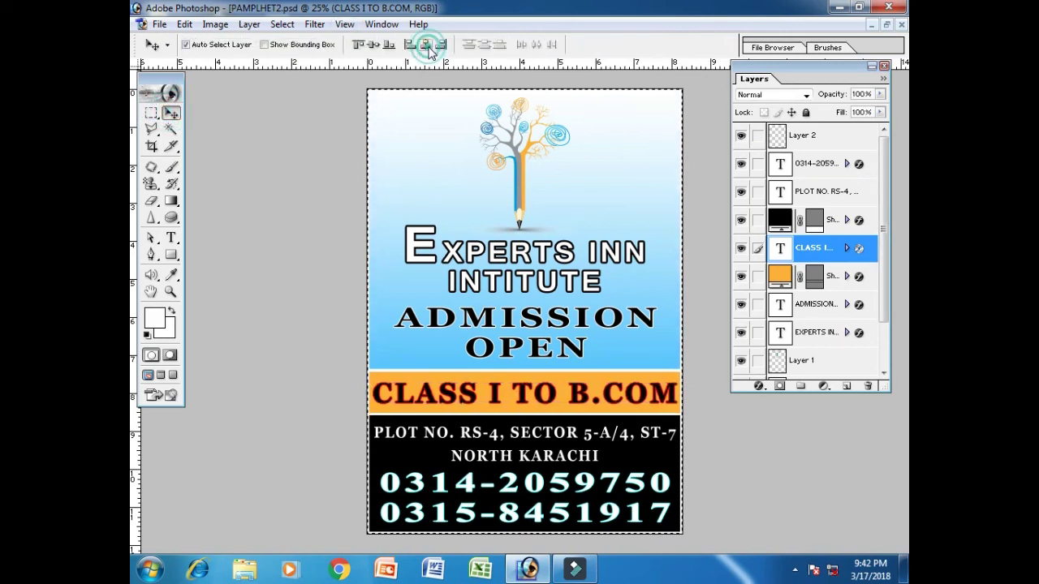
{"action": "key", "text": "ctrl+d"}
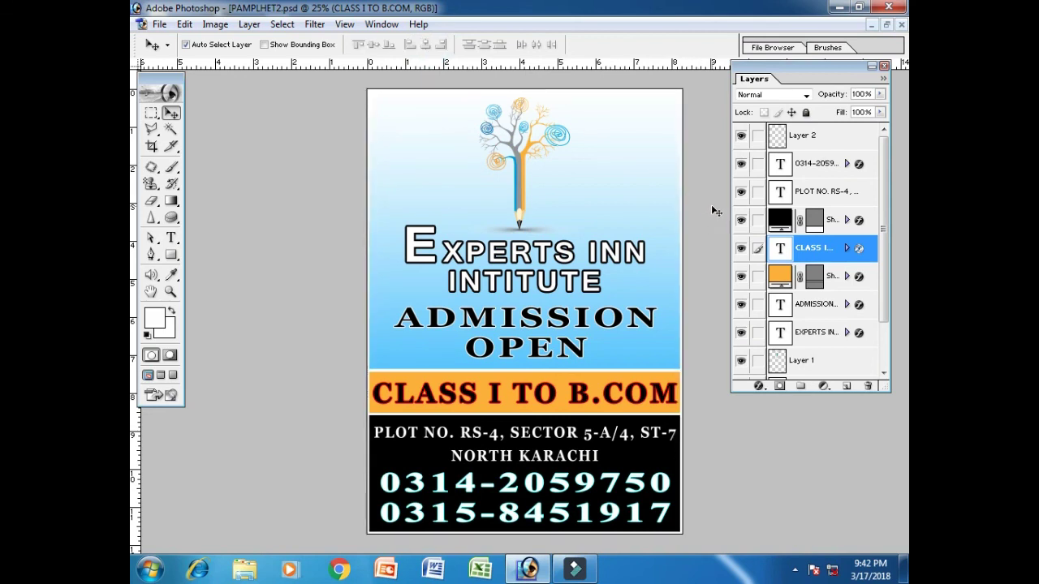